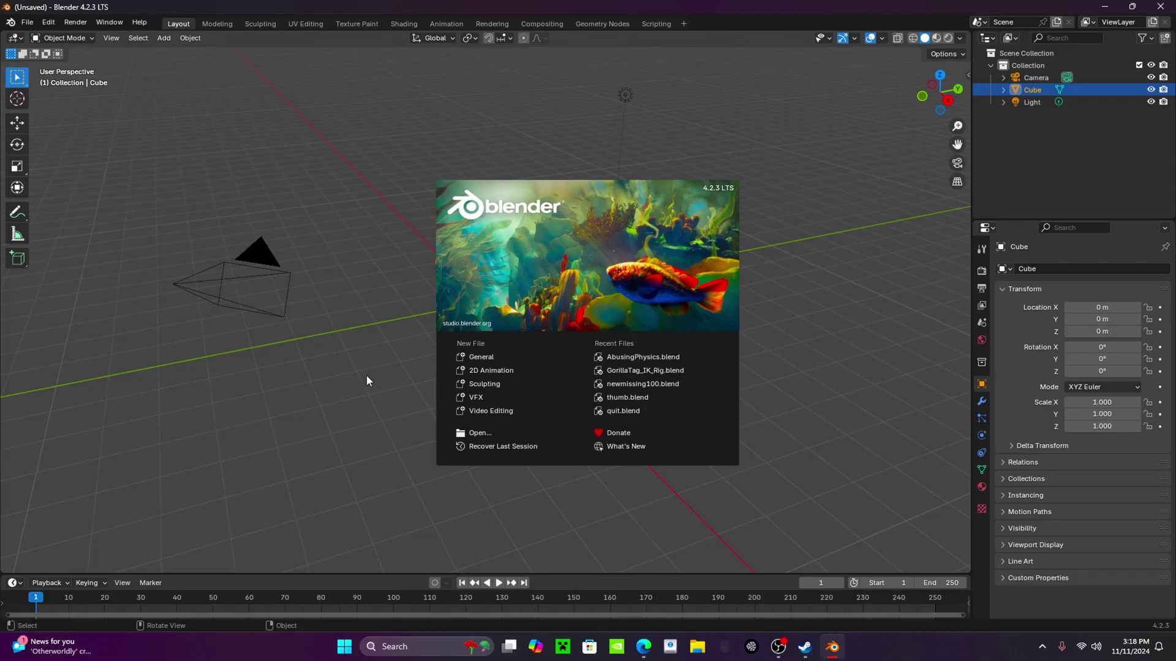
Dismiss the splash screen and delete the default cube from the scene.
{"action": "left_click", "coordinate": [346, 337]}
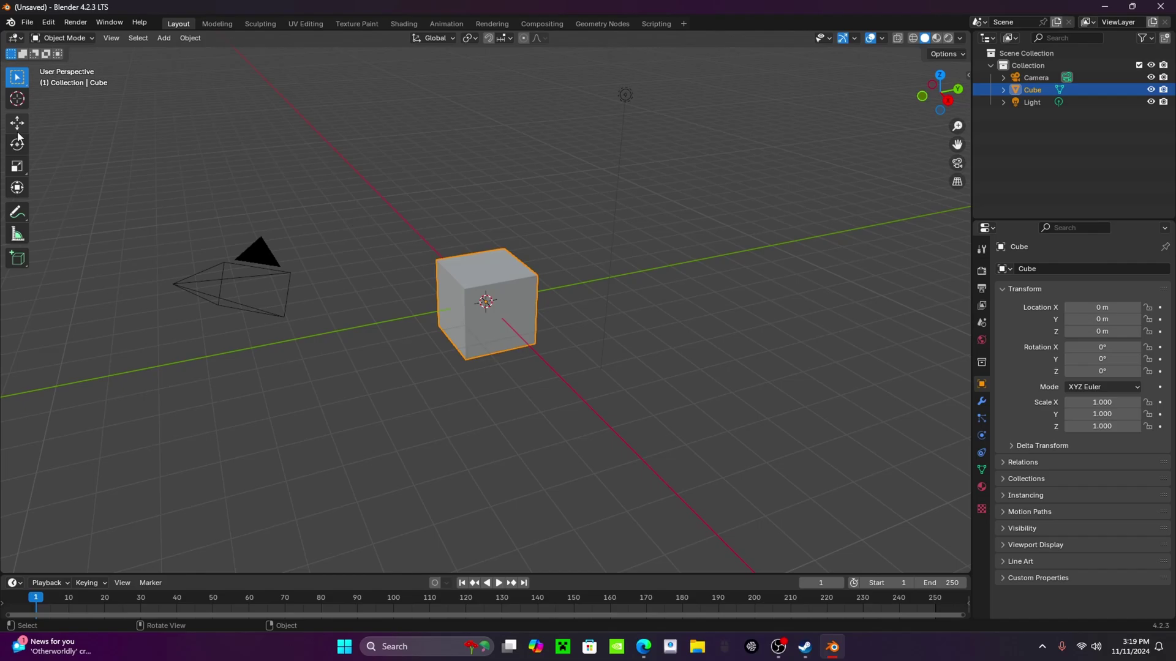
{"action": "right_click", "coordinate": [458, 344]}
{"action": "left_click", "coordinate": [401, 569]}
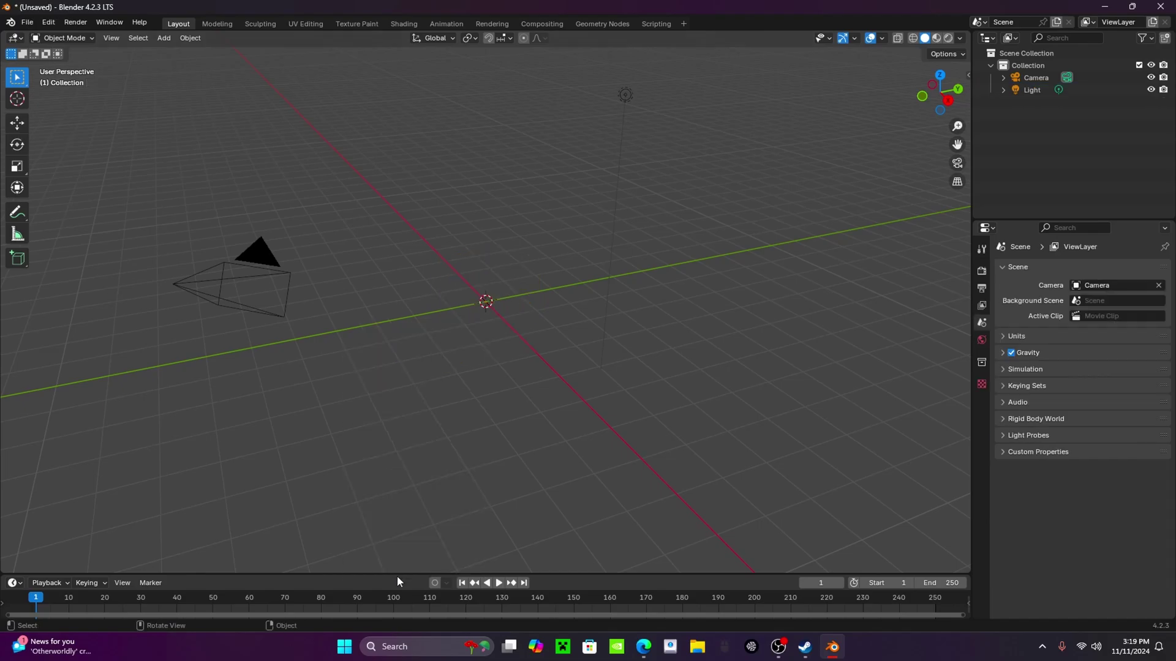
View the scene through the active camera.
{"action": "left_click_drag", "start_coordinate": [941, 109], "coordinate": [812, 109]}
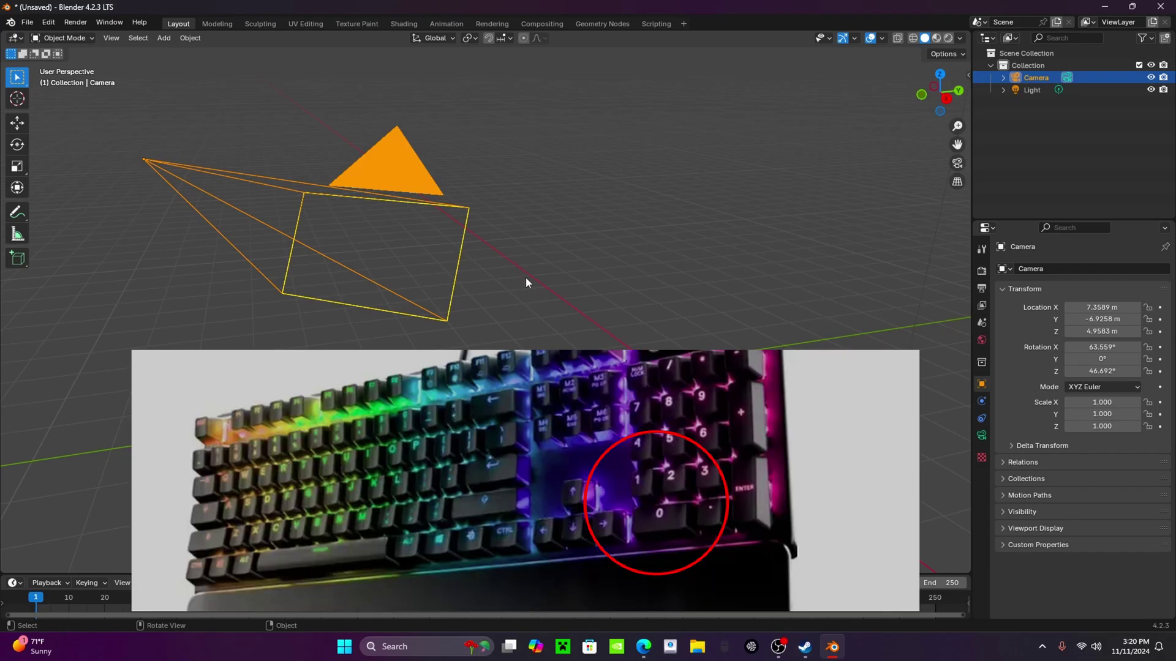
{"action": "key", "text": "KP_0"}
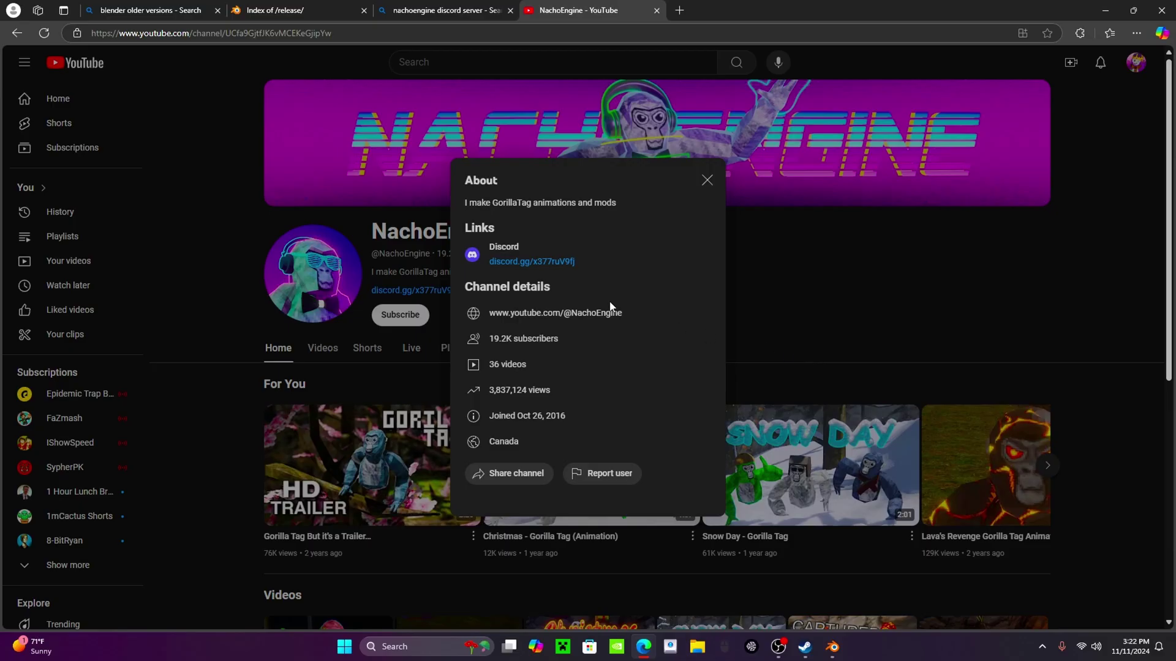
Open the Discord server linked in the About details of the NachoEngine YouTube channel.
{"action": "key", "text": "Escape"}
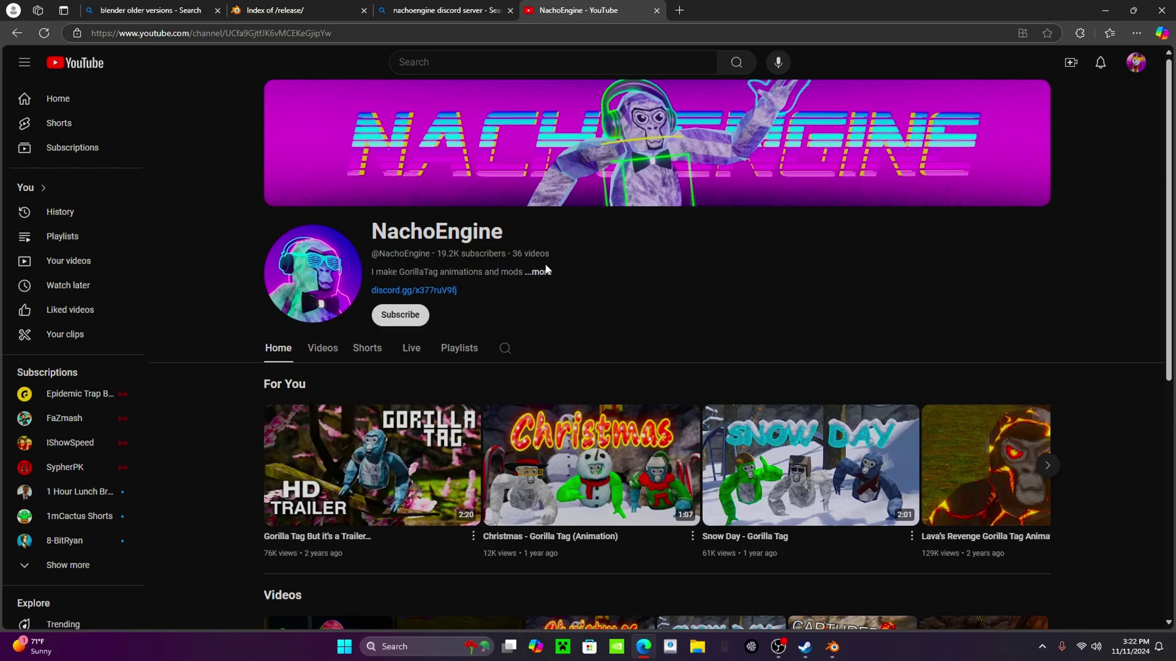
{"action": "left_click", "coordinate": [547, 271]}
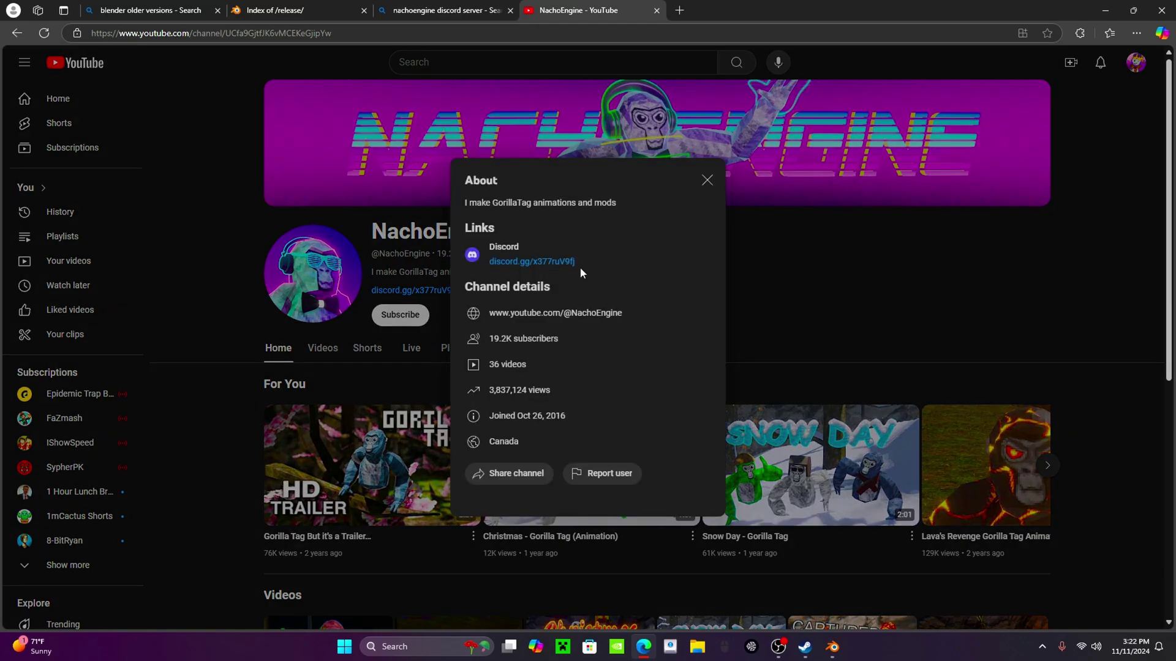
{"action": "left_click", "coordinate": [537, 265]}
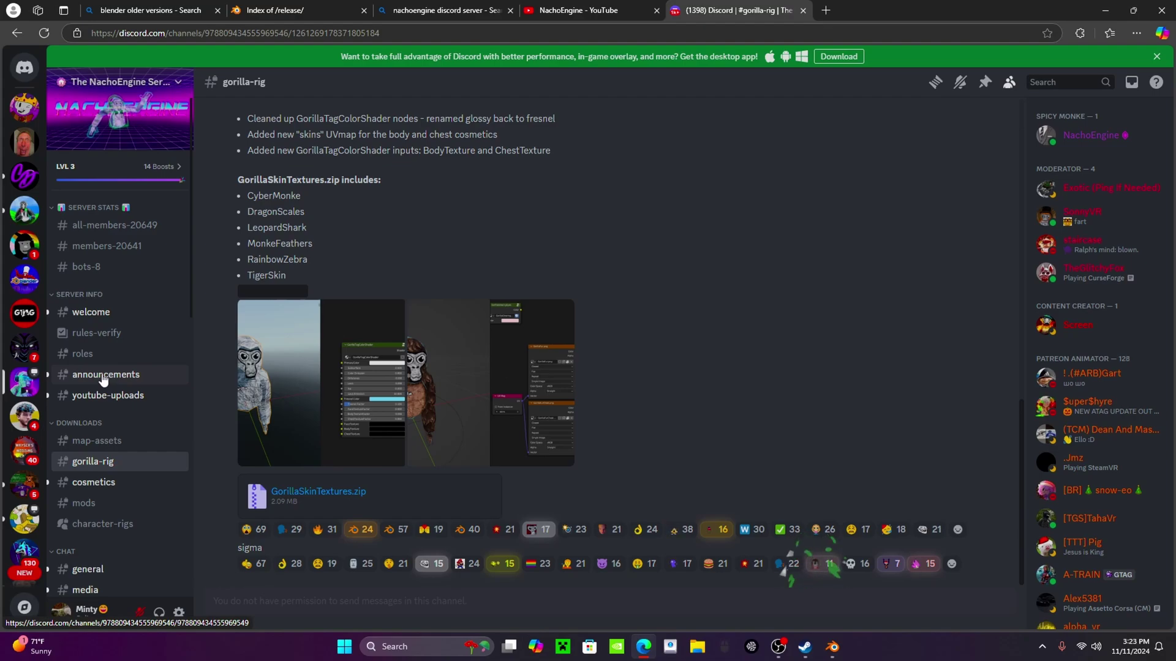
Browse the server's download channels for map assets, the gorilla rig, cosmetics, mods and character rigs.
{"action": "scroll", "coordinate": [103, 416], "scroll_direction": "down", "scroll_amount": 2}
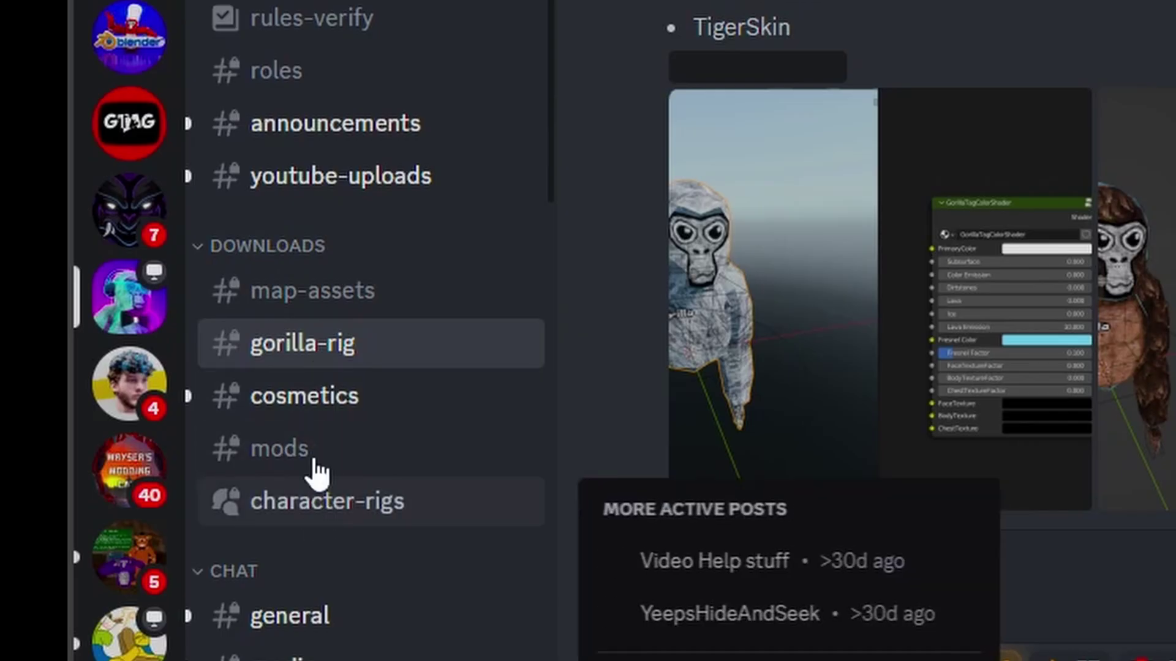
{"action": "left_click", "coordinate": [325, 293]}
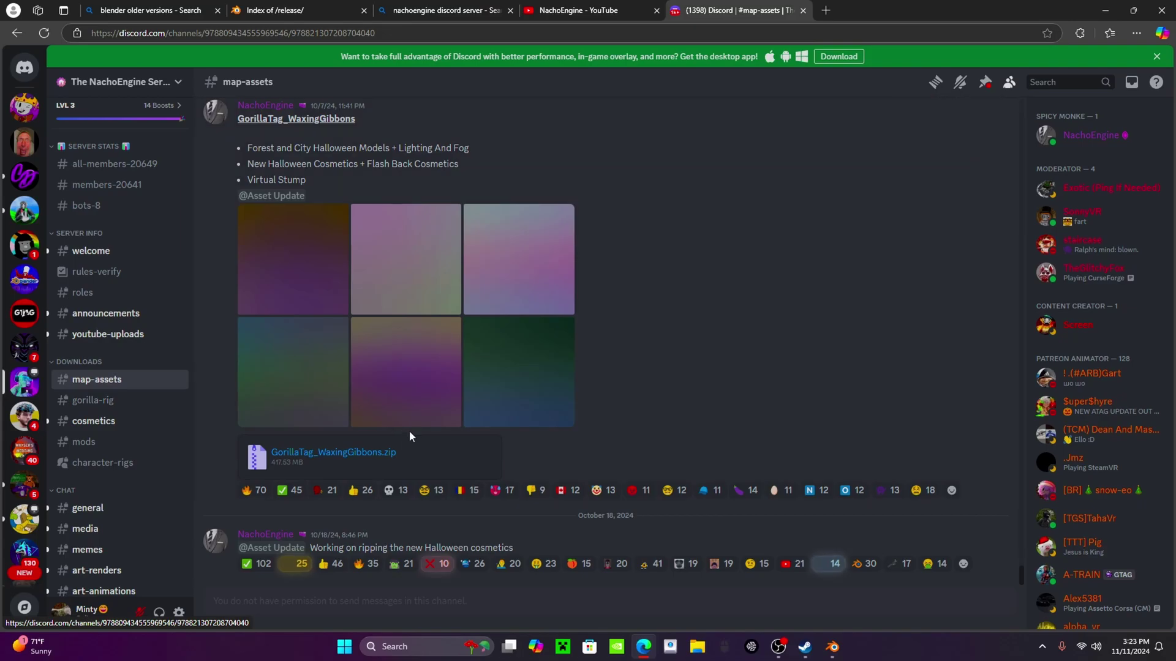
{"action": "scroll", "coordinate": [398, 264], "scroll_direction": "up", "scroll_amount": 6}
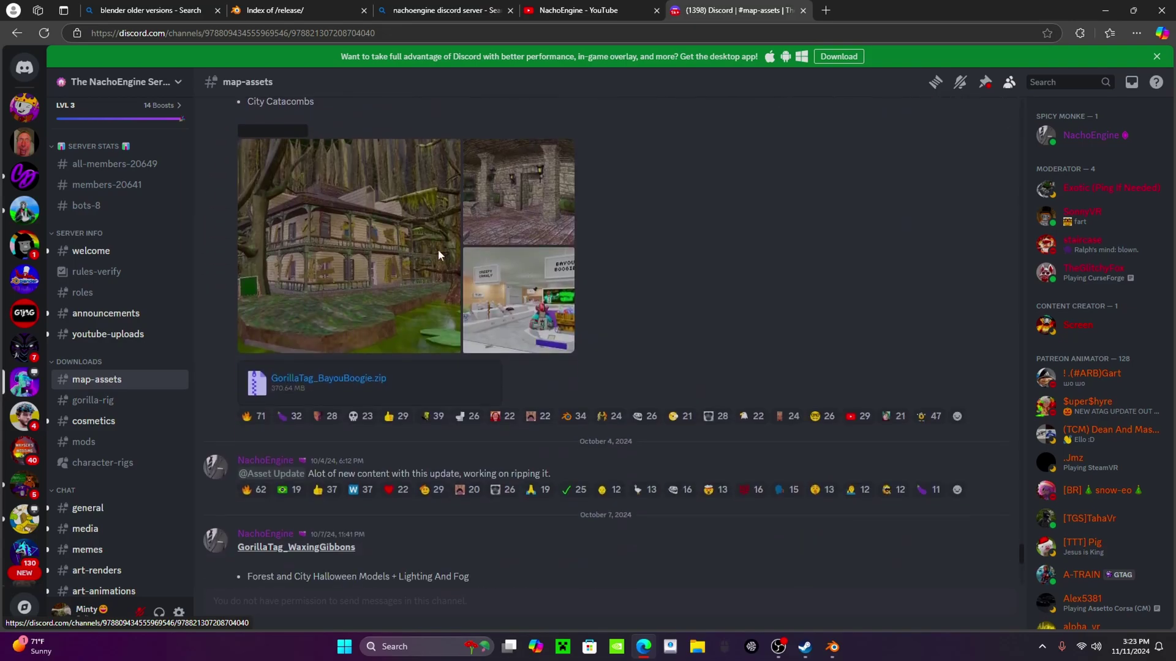
{"action": "key", "text": "alt+Down"}
{"action": "scroll", "coordinate": [421, 257], "scroll_direction": "up", "scroll_amount": 5}
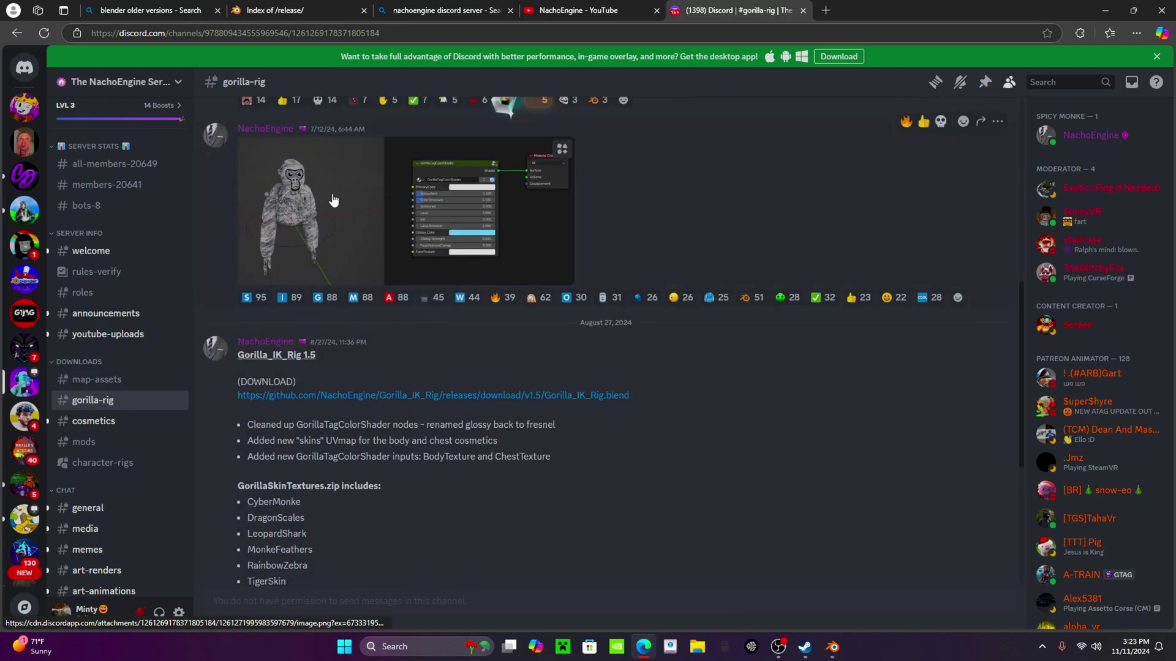
{"action": "key", "text": "alt+Down"}
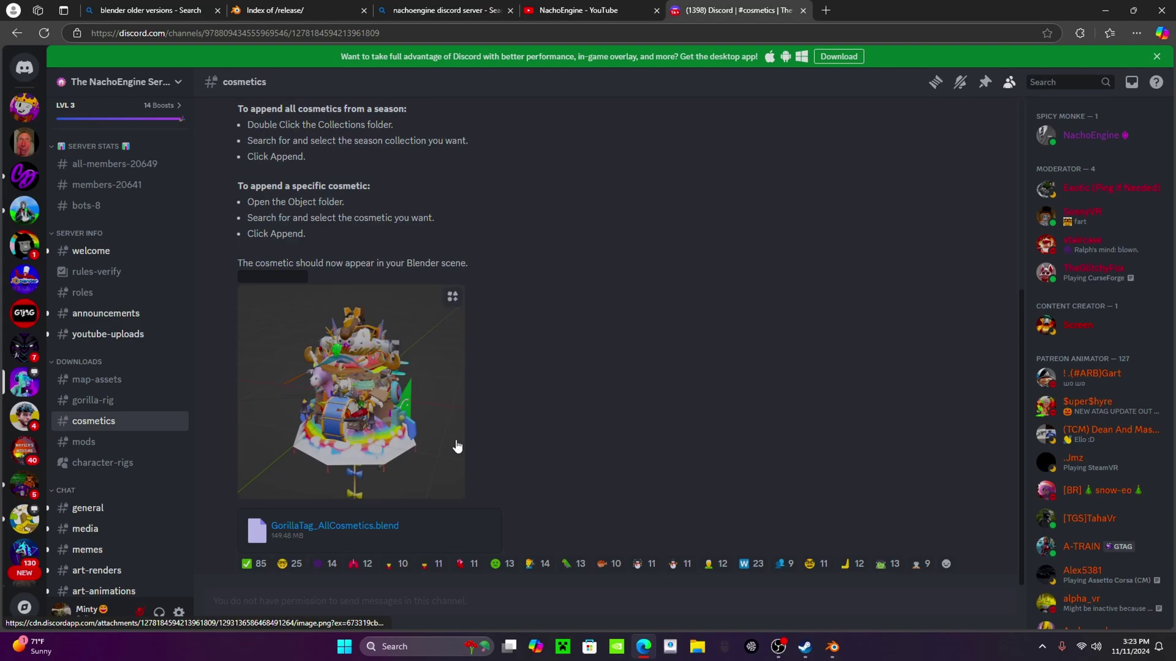
{"action": "key", "text": "alt+Down"}
{"action": "key", "text": "alt+Down"}
{"action": "scroll", "coordinate": [428, 422], "scroll_direction": "down", "scroll_amount": 3}
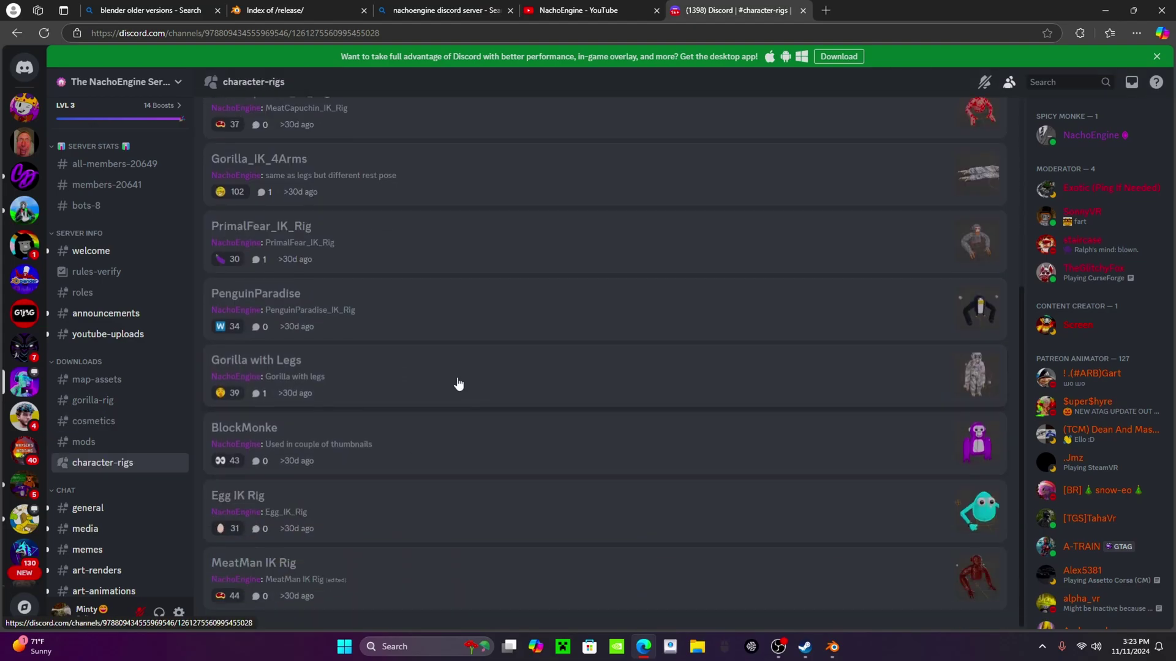
Return to the gorilla-rig channel and download the Gorilla_IK_Rig 1.5 blend file from its GitHub link.
{"action": "key", "text": "alt+Up"}
{"action": "key", "text": "alt+Up"}
{"action": "key", "text": "alt+Up"}
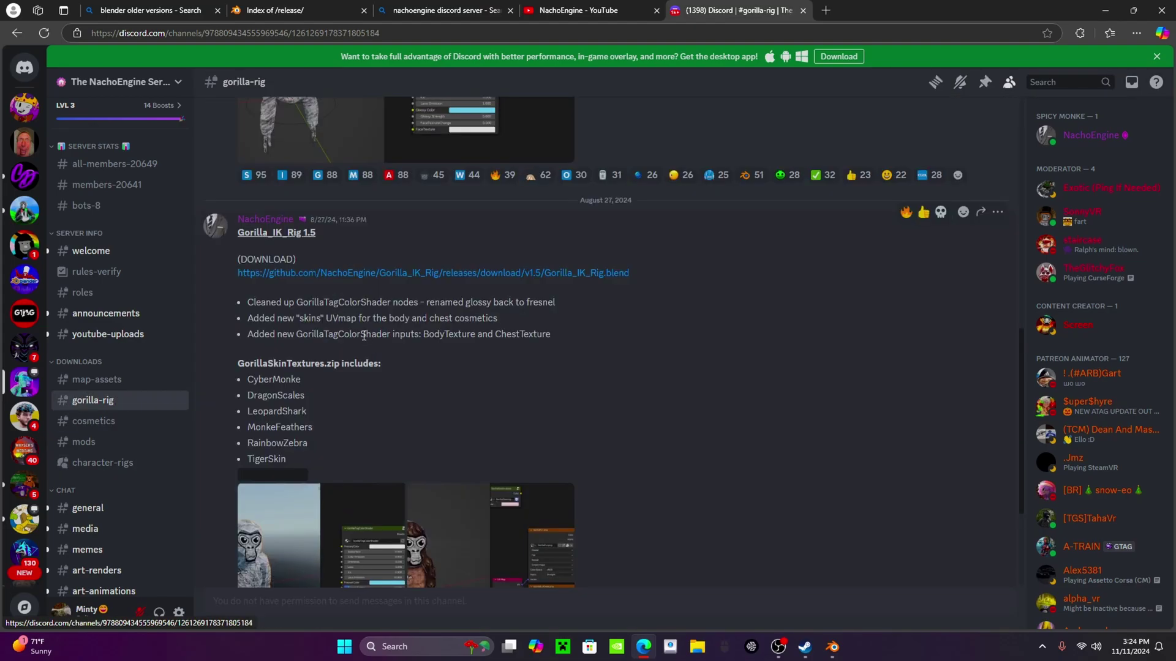
{"action": "scroll", "coordinate": [441, 407], "scroll_direction": "up", "scroll_amount": 5}
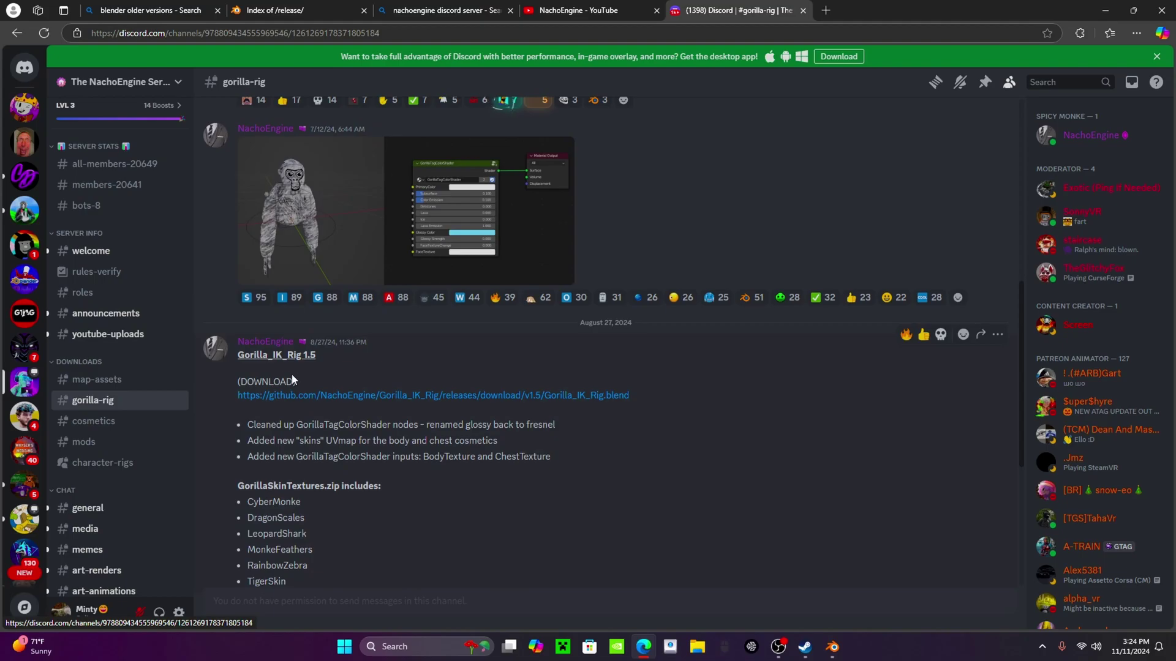
{"action": "scroll", "coordinate": [375, 419], "scroll_direction": "down", "scroll_amount": 5}
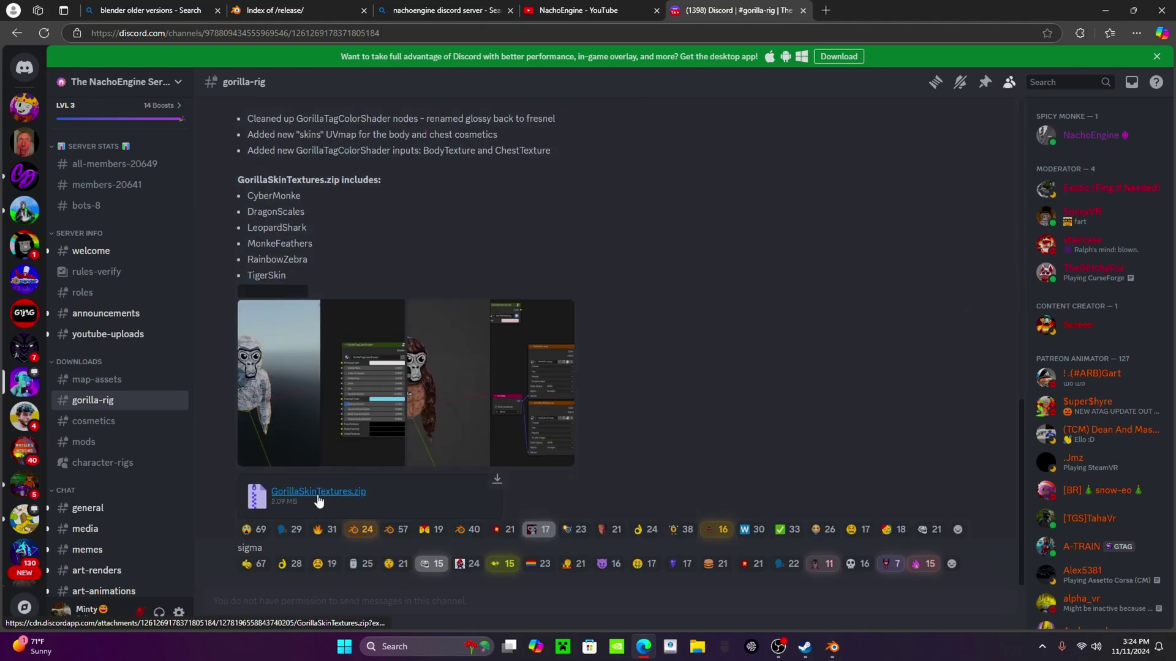
{"action": "scroll", "coordinate": [640, 468], "scroll_direction": "up", "scroll_amount": 3}
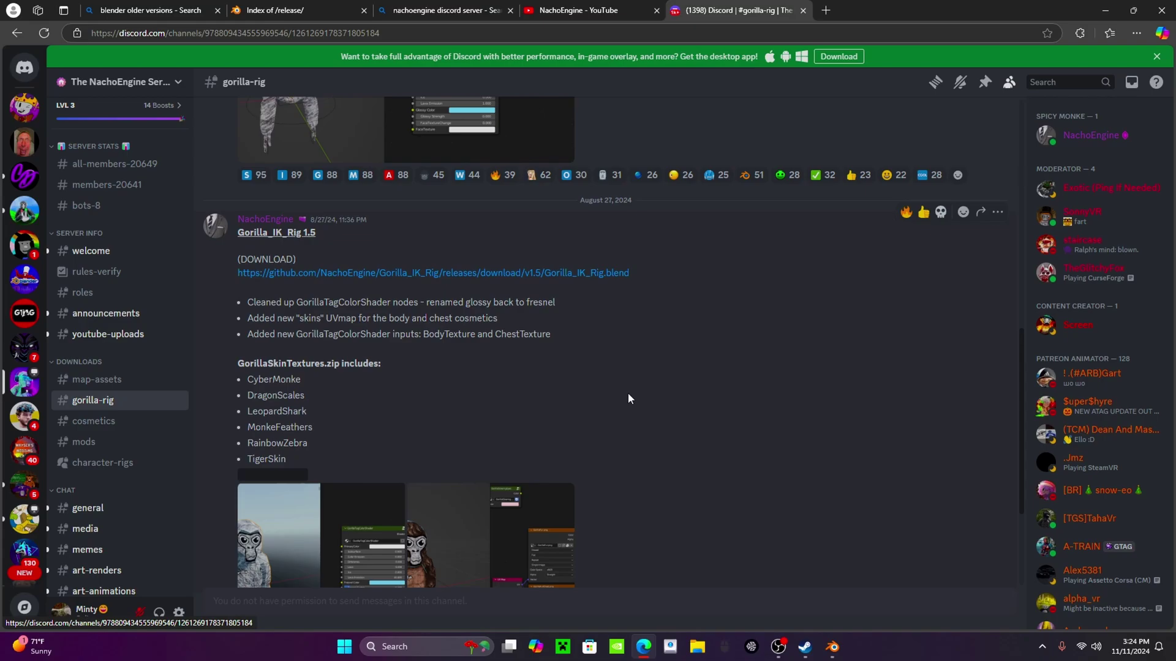
{"action": "scroll", "coordinate": [628, 395], "scroll_direction": "down", "scroll_amount": 3}
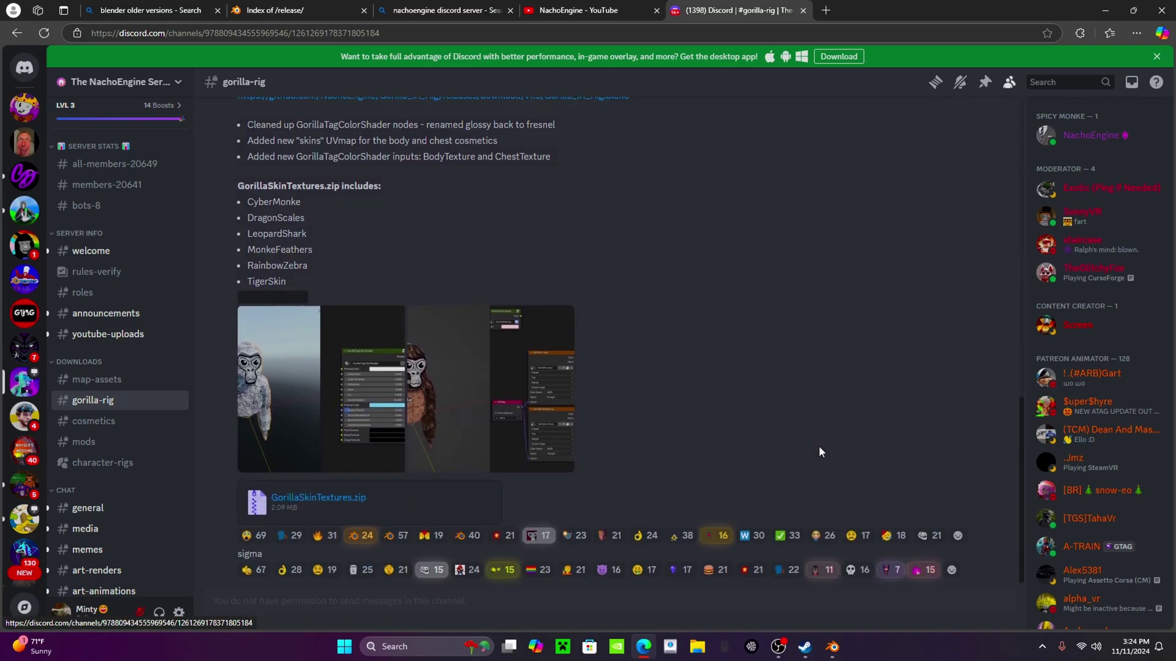
{"action": "scroll", "coordinate": [639, 434], "scroll_direction": "up", "scroll_amount": 4}
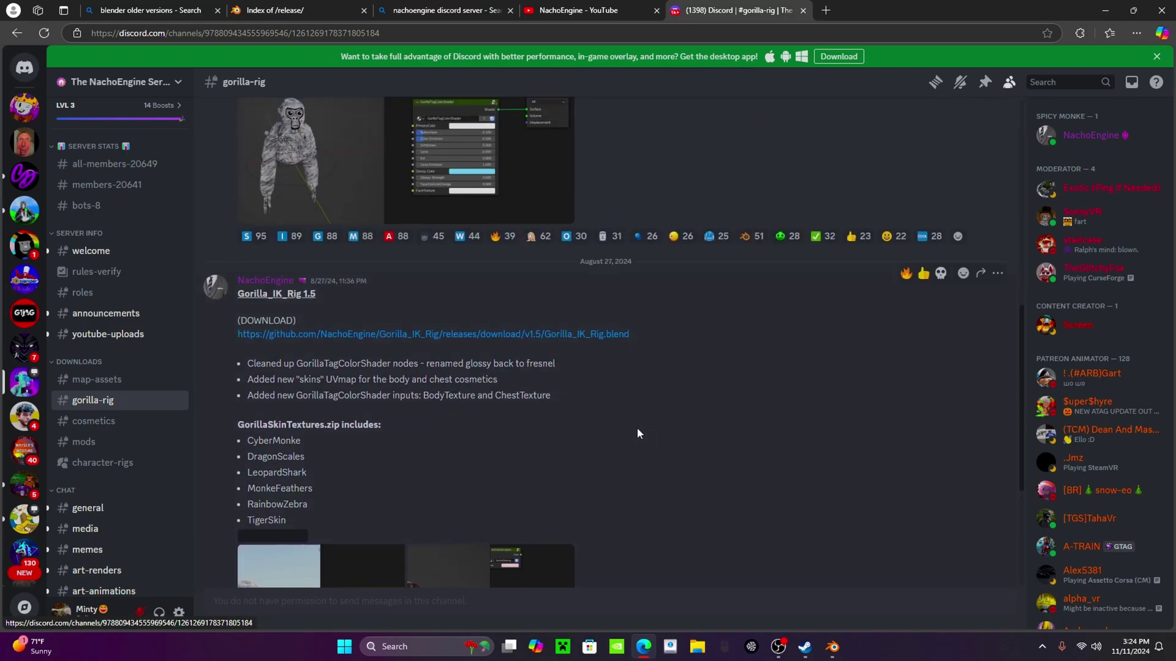
{"action": "left_click", "coordinate": [402, 334]}
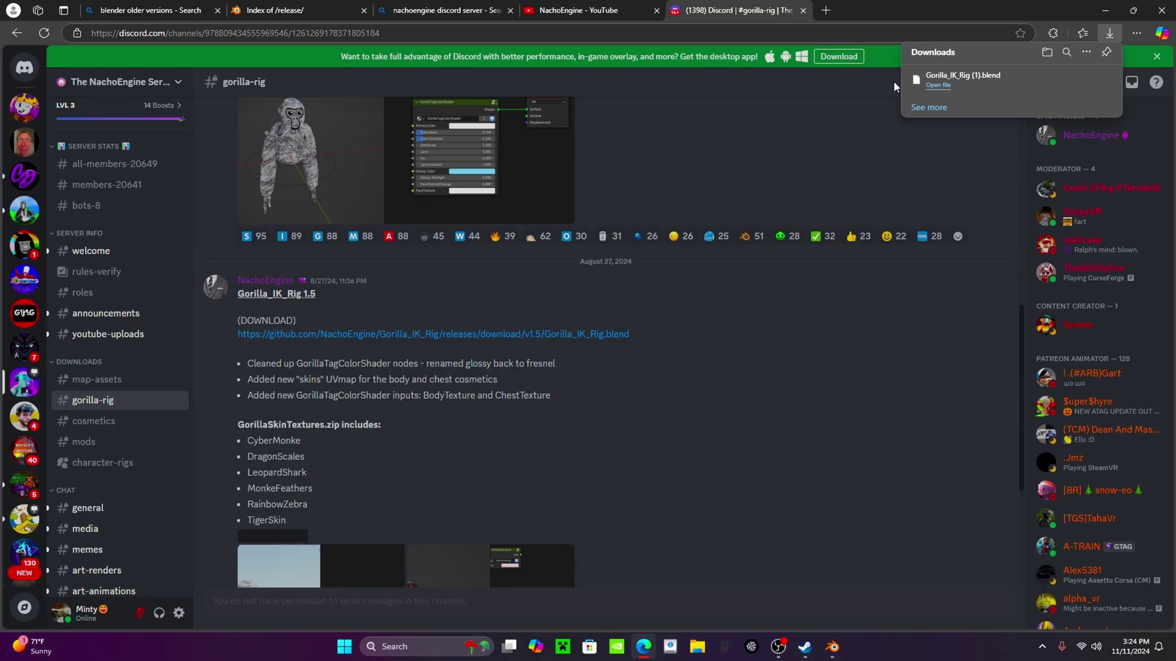
Switch to File Explorer and move the downloaded gorilla rig file from Downloads to Documents.
{"action": "left_click", "coordinate": [697, 648]}
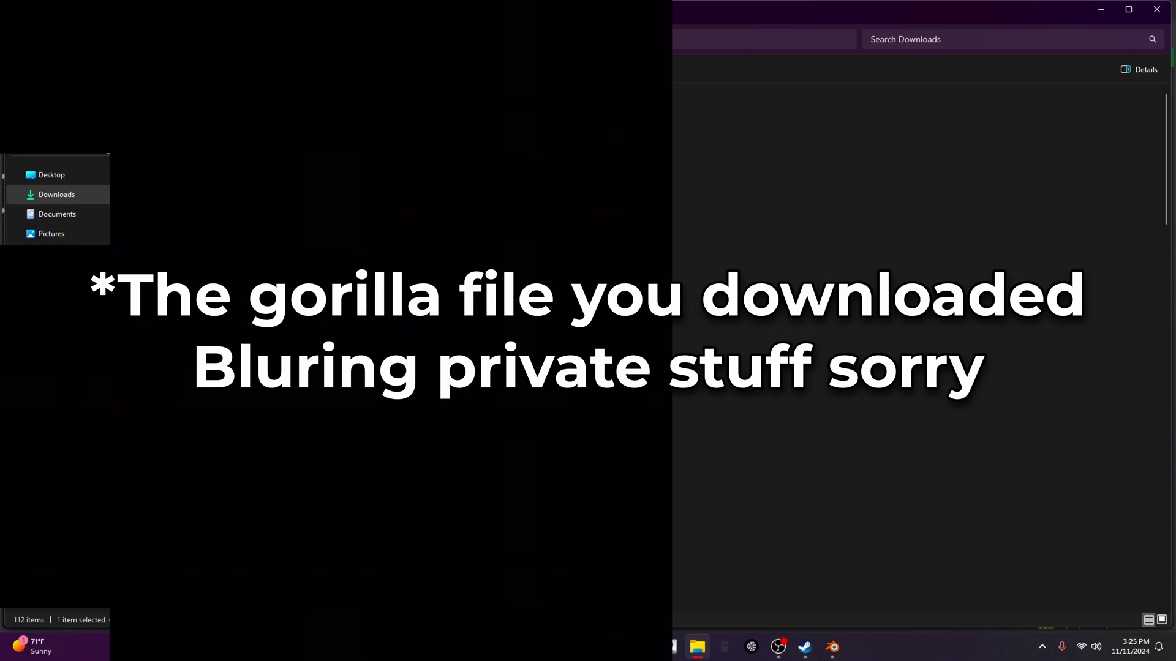
{"action": "left_click_drag", "start_coordinate": [109, 166], "coordinate": [77, 213]}
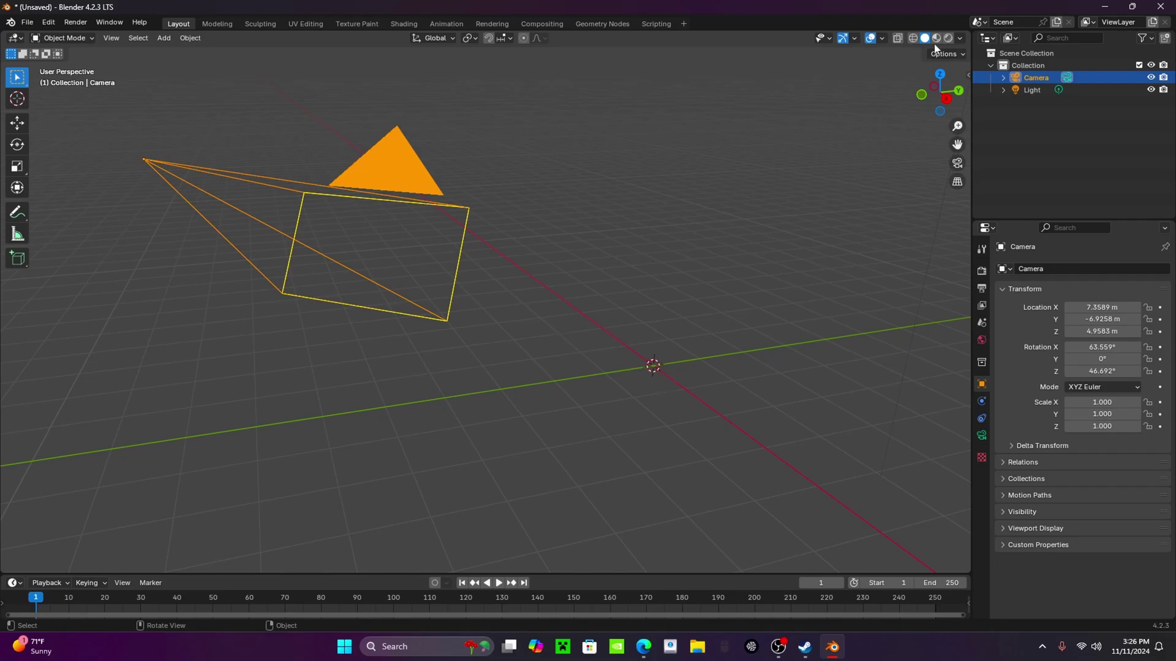
In Blender, open Gorilla_IK_Rig (1).blend from the Documents folder without saving the current scene.
{"action": "left_click_drag", "start_coordinate": [956, 102], "coordinate": [921, 91]}
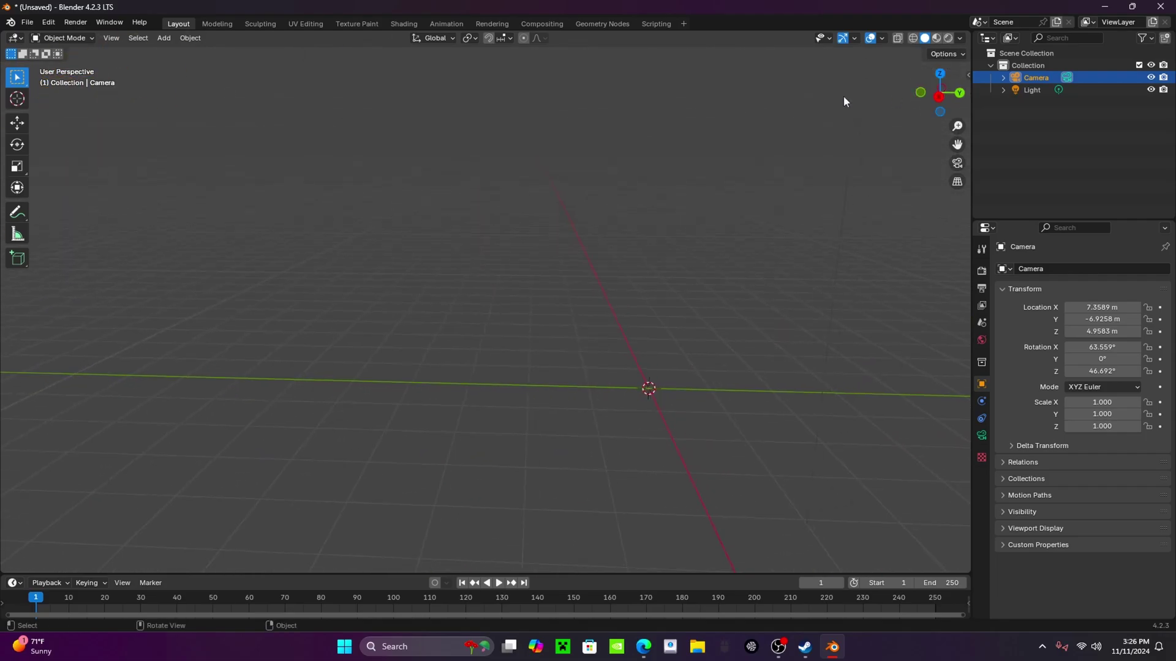
{"action": "left_click", "coordinate": [35, 22]}
{"action": "left_click", "coordinate": [42, 46]}
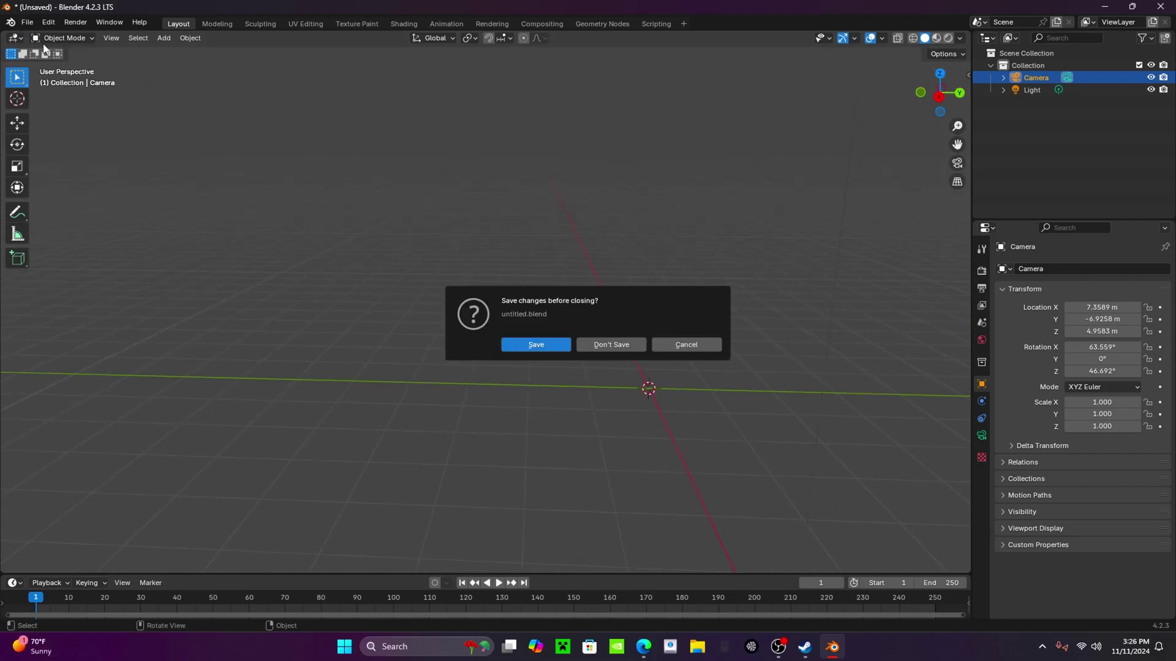
{"action": "left_click", "coordinate": [616, 346]}
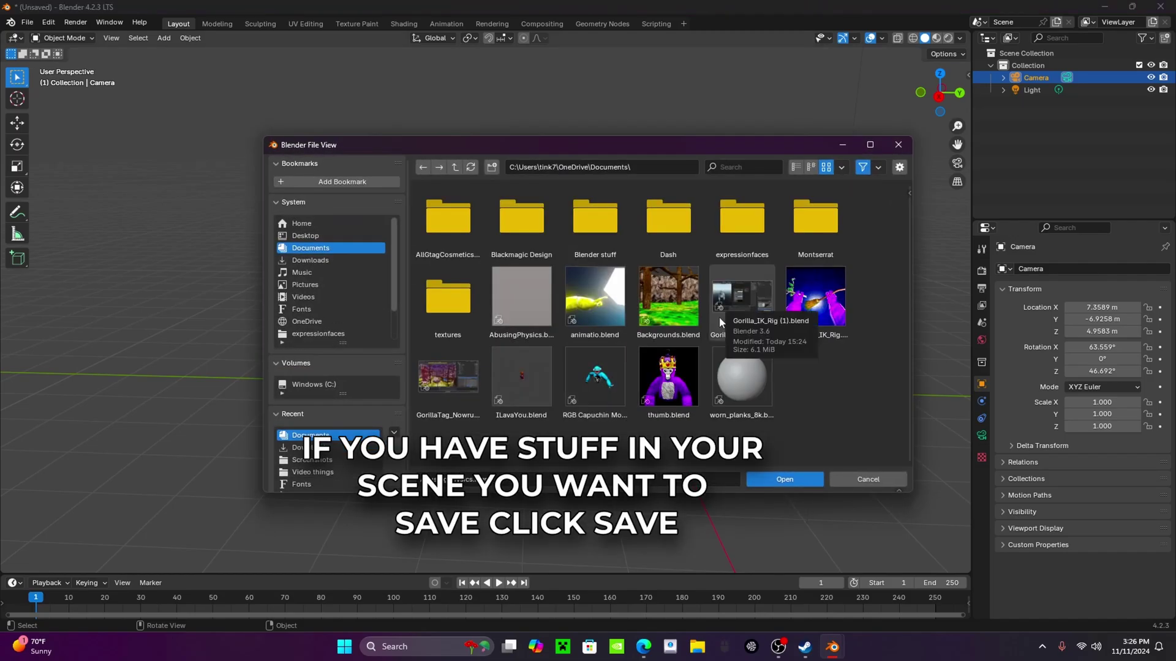
{"action": "left_click", "coordinate": [750, 307]}
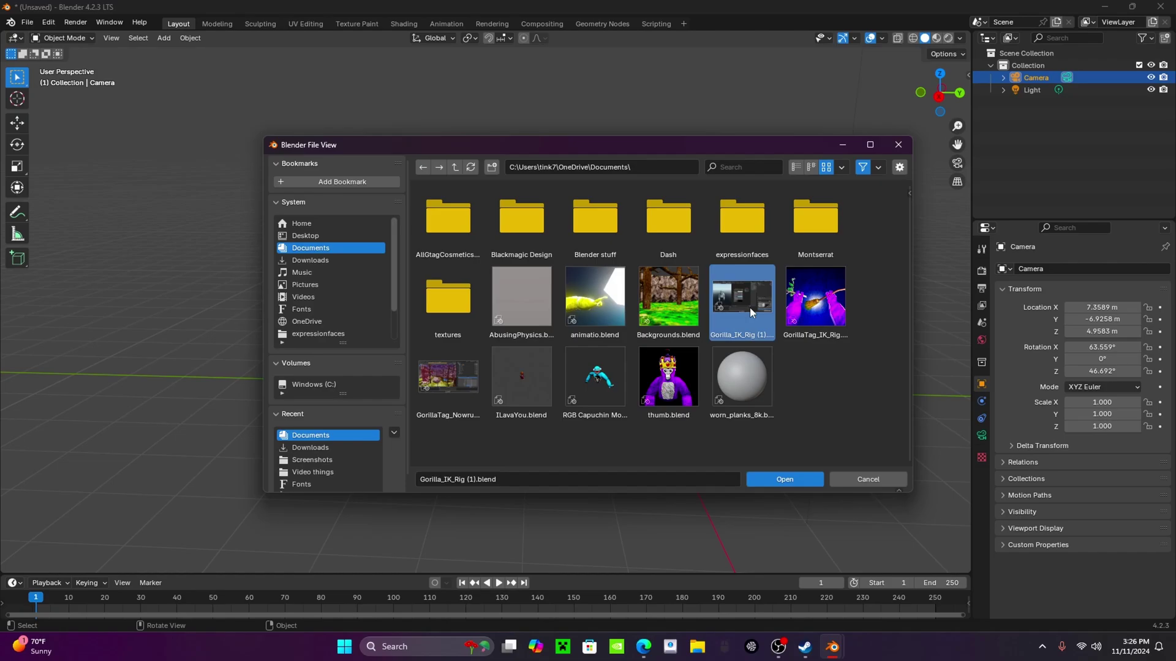
{"action": "double_click", "coordinate": [749, 308]}
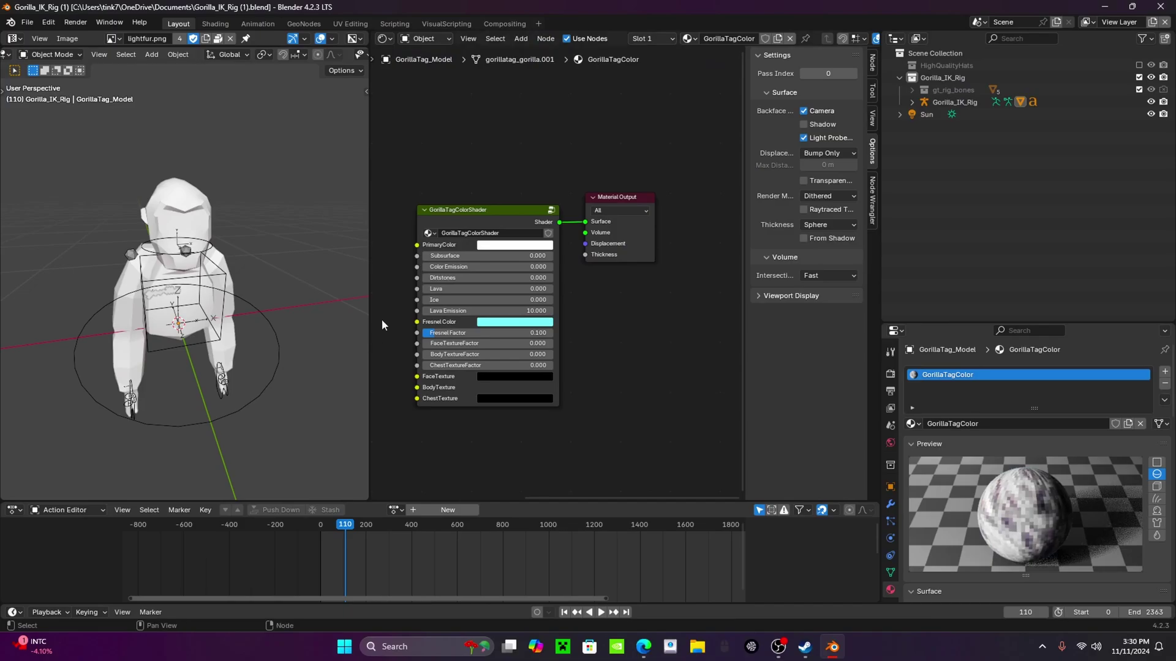
Widen the 3D viewport over the shader editor and set its shading to Rendered.
{"action": "left_click_drag", "start_coordinate": [369, 164], "coordinate": [741, 164]}
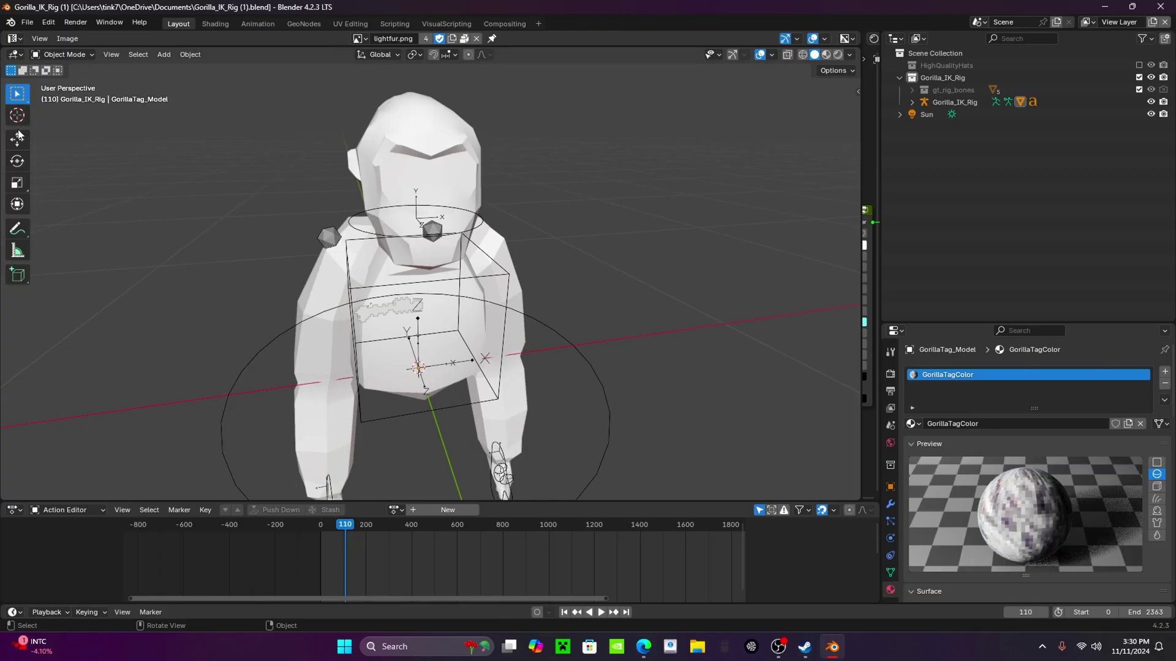
{"action": "left_click", "coordinate": [837, 54]}
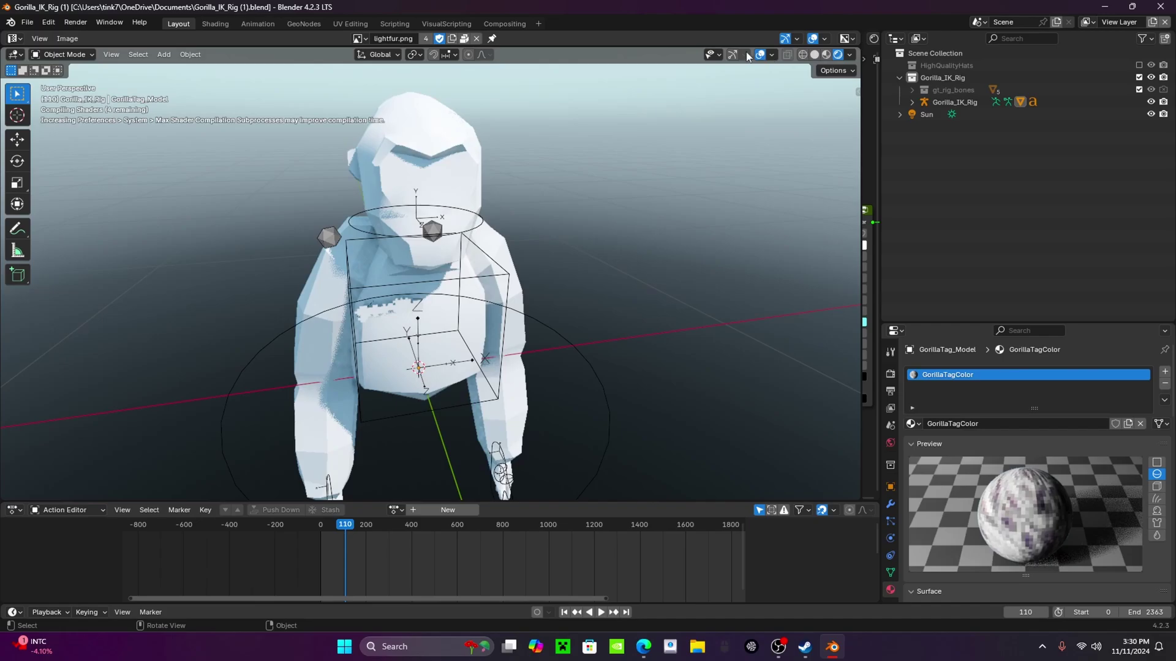
Enlarge the UV editor area above the 3D viewport and change it to a 3D Viewport.
{"action": "left_click_drag", "start_coordinate": [649, 47], "coordinate": [611, 484]}
{"action": "left_click", "coordinate": [14, 38]}
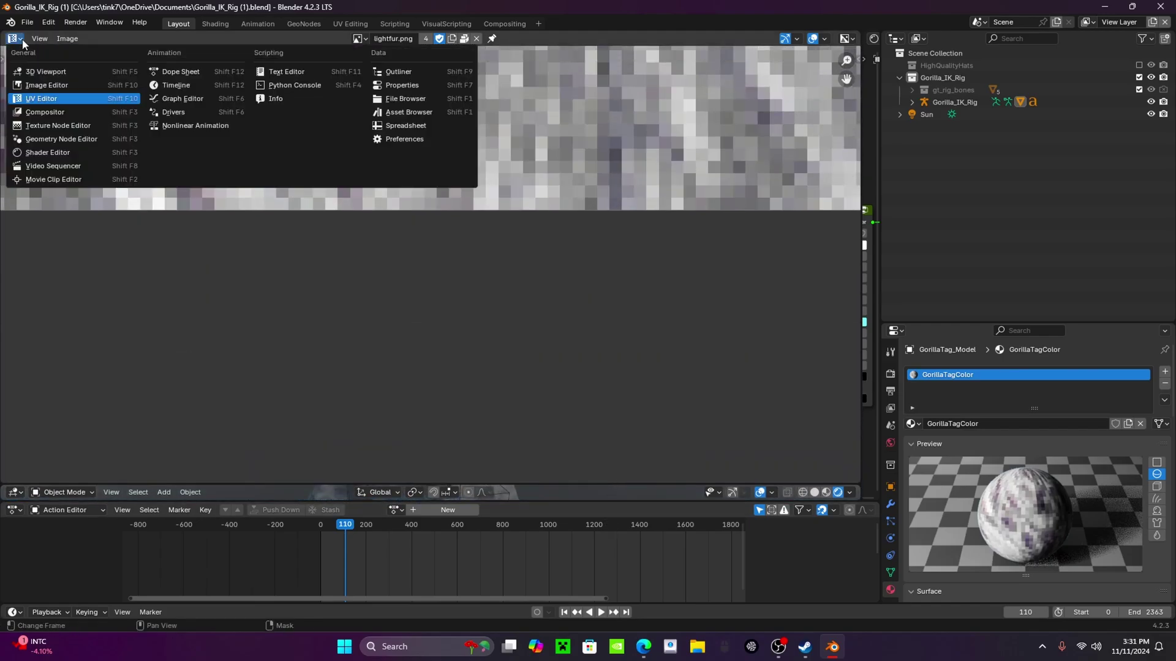
{"action": "left_click", "coordinate": [37, 73]}
Preview the gorilla in Rendered shading in the enlarged viewport, then return to Material Preview.
{"action": "left_click_drag", "start_coordinate": [817, 96], "coordinate": [671, 295]}
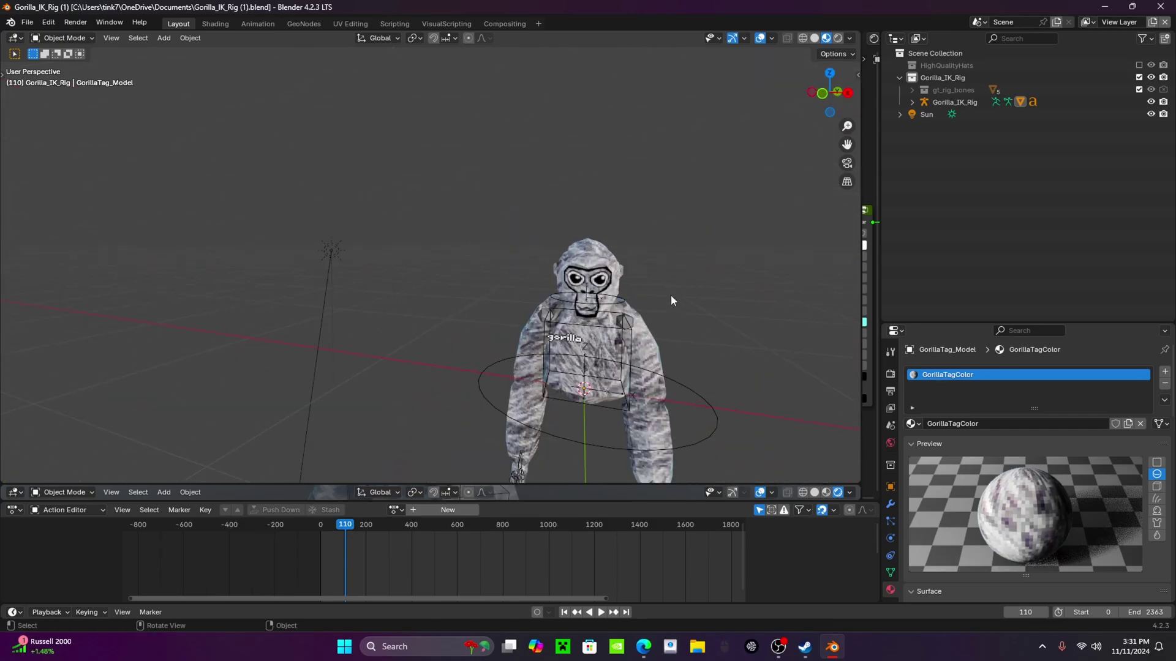
{"action": "left_click", "coordinate": [838, 39]}
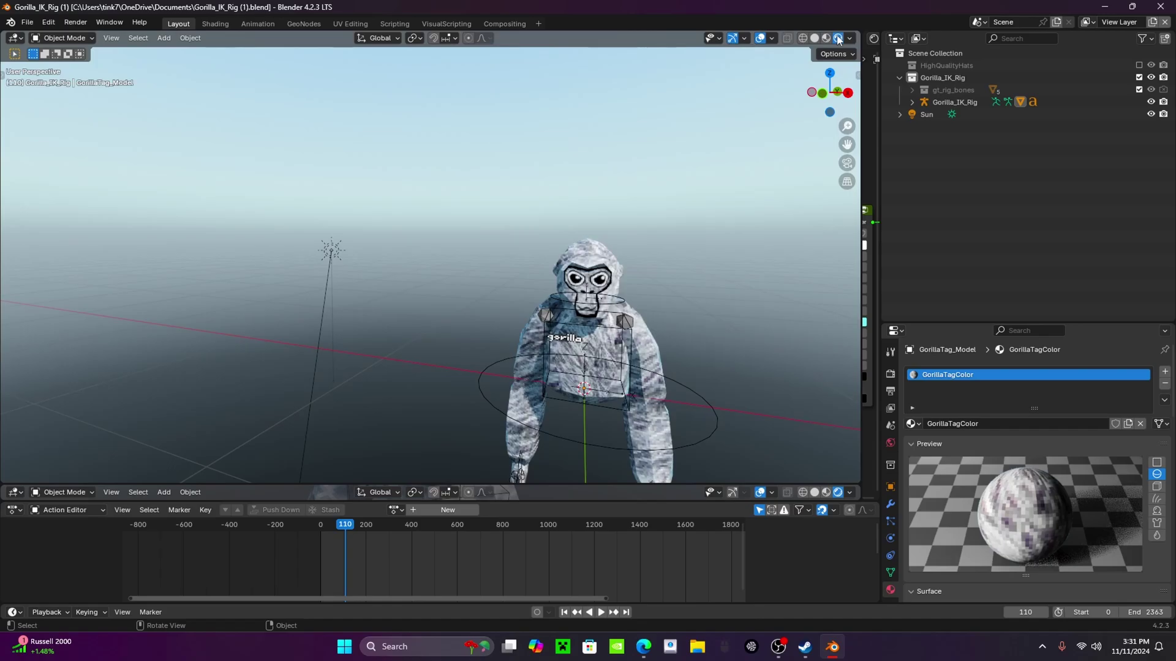
{"action": "left_click", "coordinate": [827, 38]}
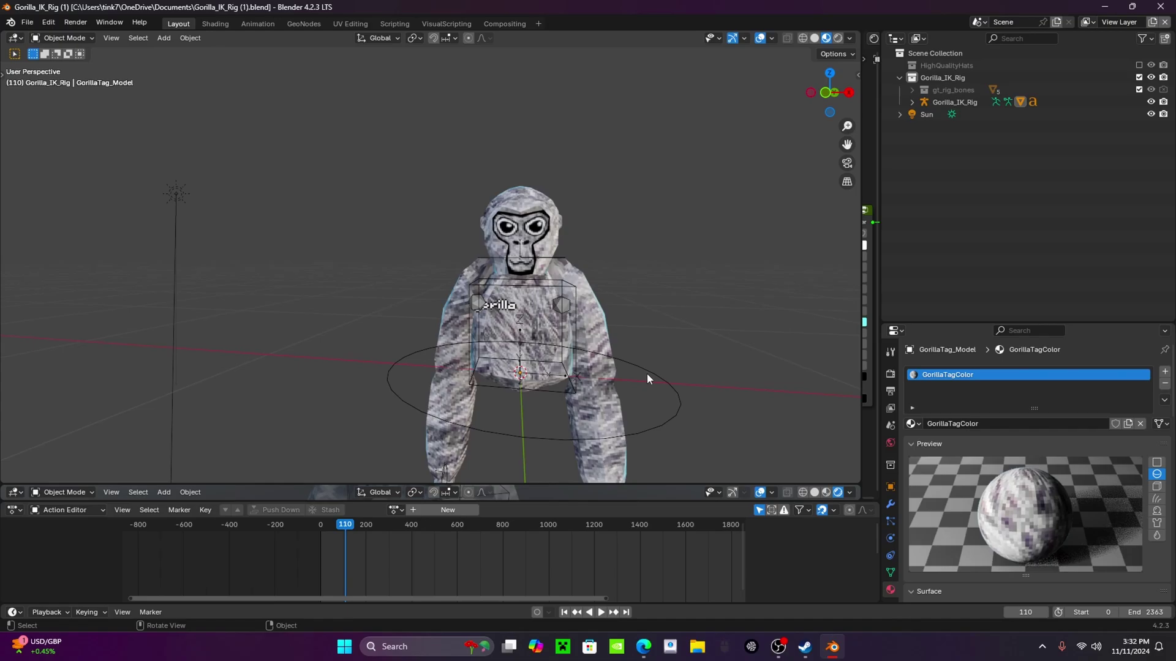
Face the gorilla from the front and show the toolbar in the enlarged 3D viewport.
{"action": "left_click_drag", "start_coordinate": [831, 92], "coordinate": [652, 357]}
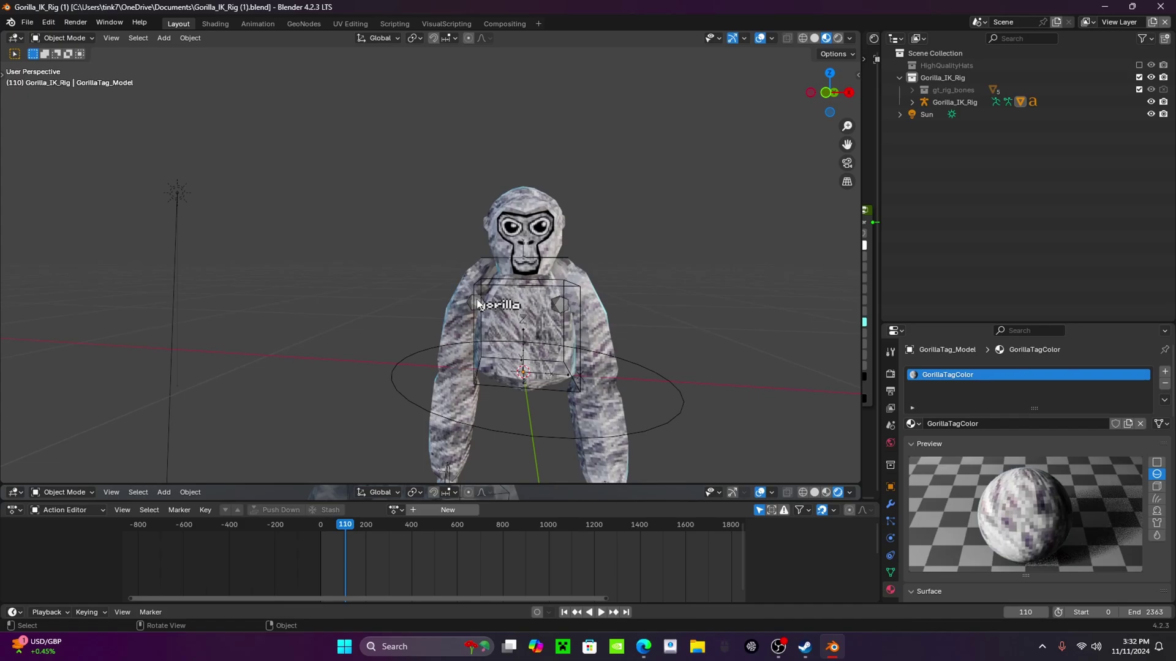
{"action": "key", "text": "t"}
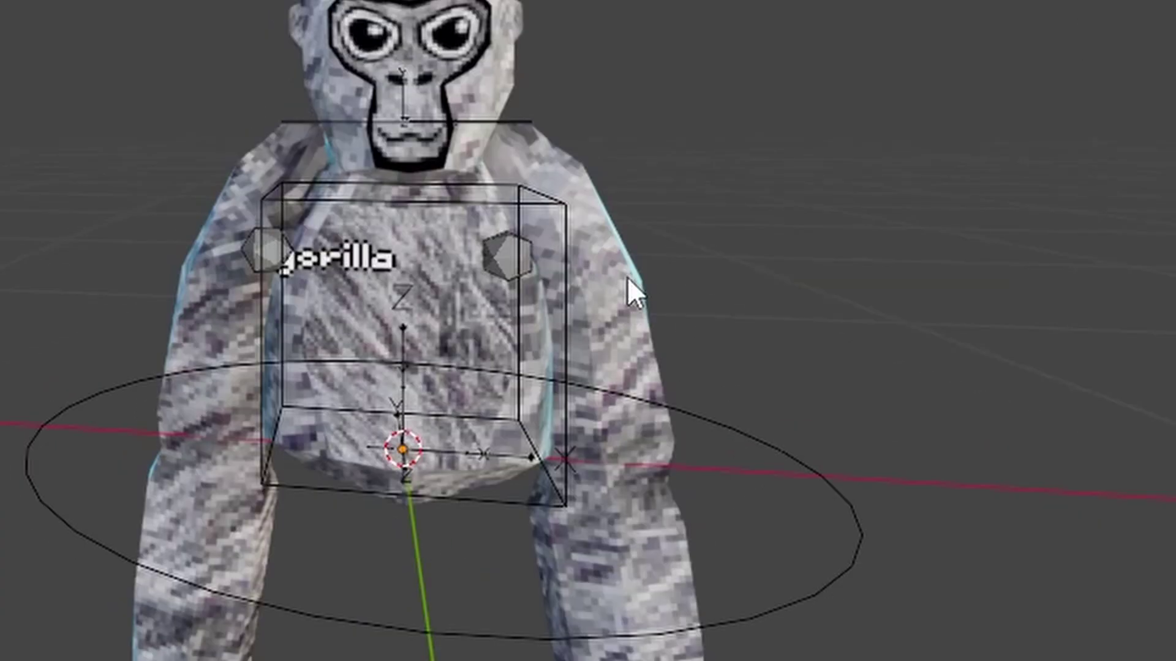
Try a pale purple PrimaryColor on the gorilla body's GorillaTagColor material and cancel the colour change.
{"action": "left_click", "coordinate": [618, 299]}
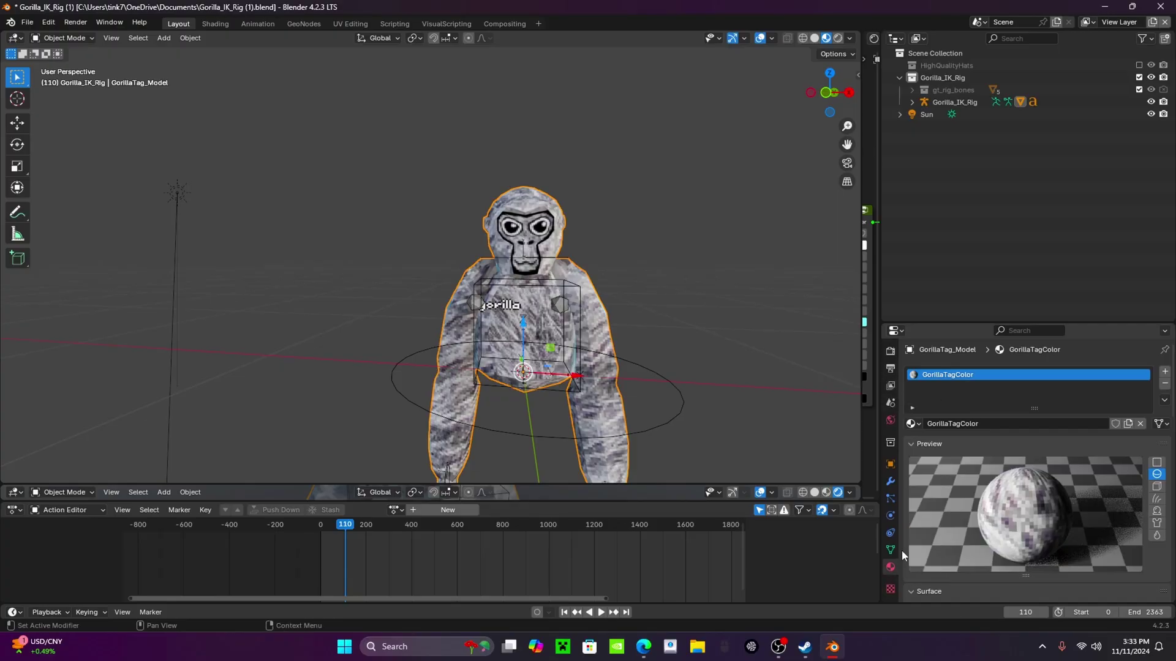
{"action": "scroll", "coordinate": [997, 461], "scroll_direction": "down", "scroll_amount": 3}
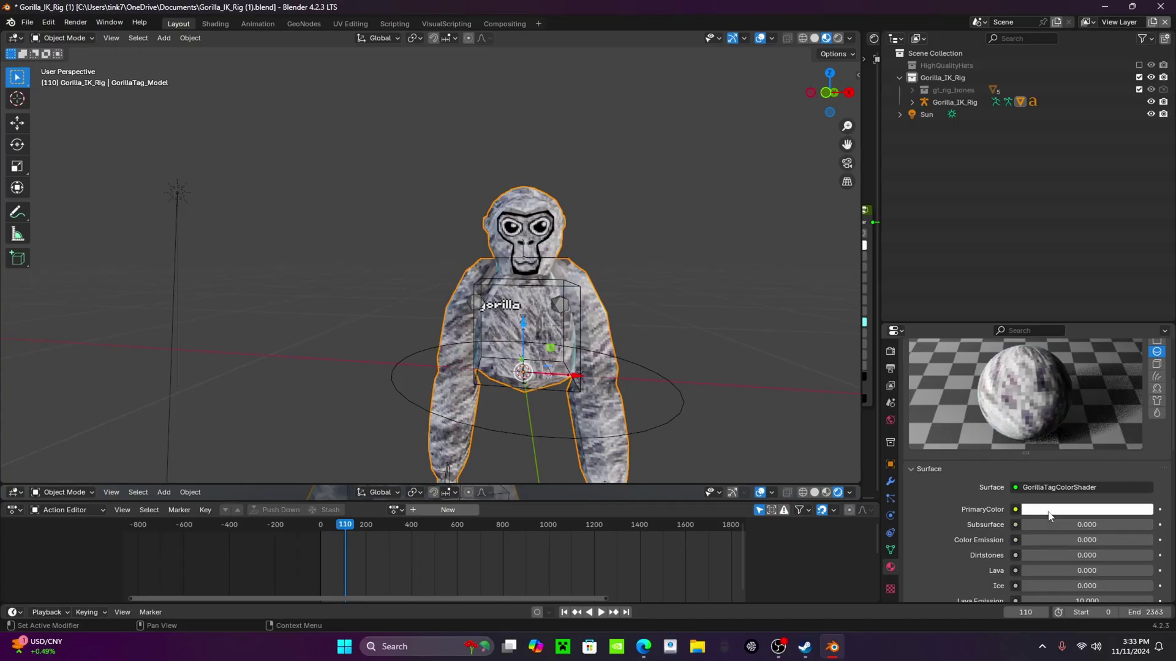
{"action": "left_click", "coordinate": [693, 446]}
{"action": "mouse_move", "coordinate": [1041, 353]}
{"action": "left_mouse_down"}
{"action": "mouse_move", "coordinate": [1133, 371]}
{"action": "mouse_move", "coordinate": [1096, 423]}
{"action": "mouse_move", "coordinate": [1029, 362]}
{"action": "left_mouse_up"}
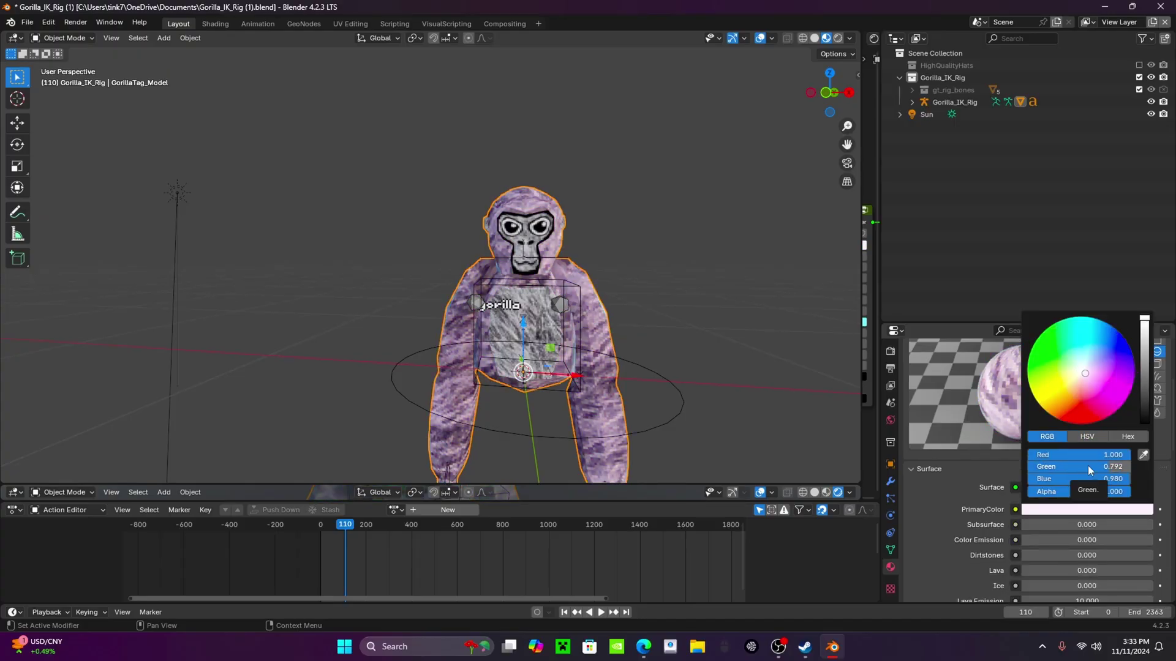
{"action": "key", "text": "Escape"}
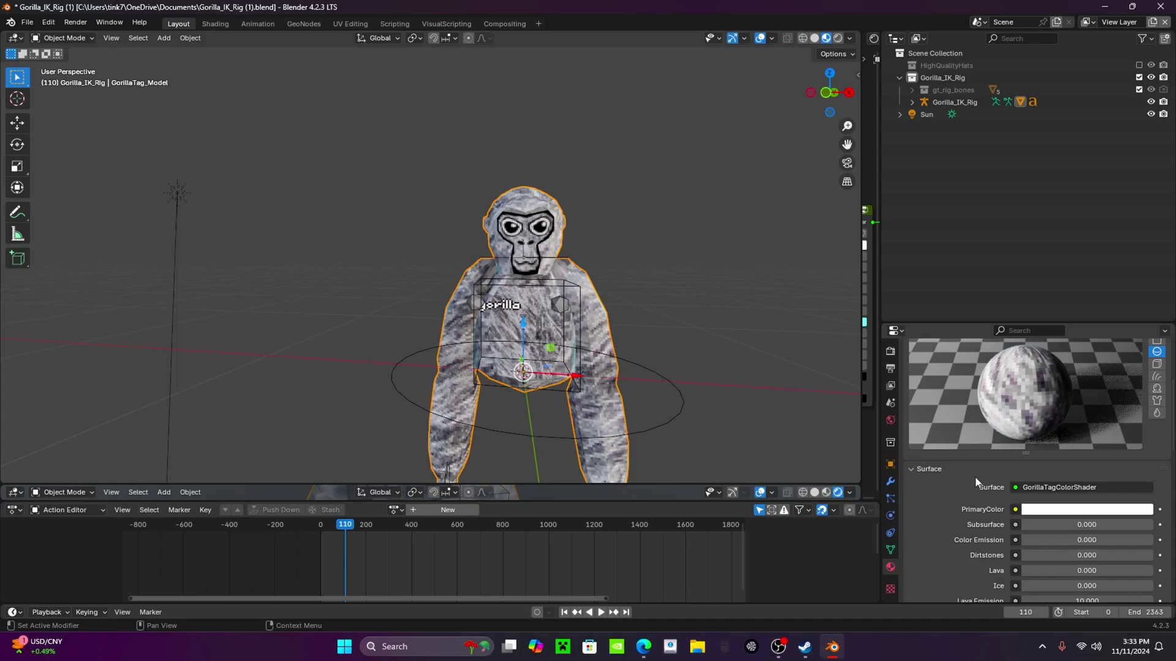
Edit the gorilla name text on the chest and delete all of its characters.
{"action": "scroll", "coordinate": [476, 316], "scroll_direction": "up", "scroll_amount": 3}
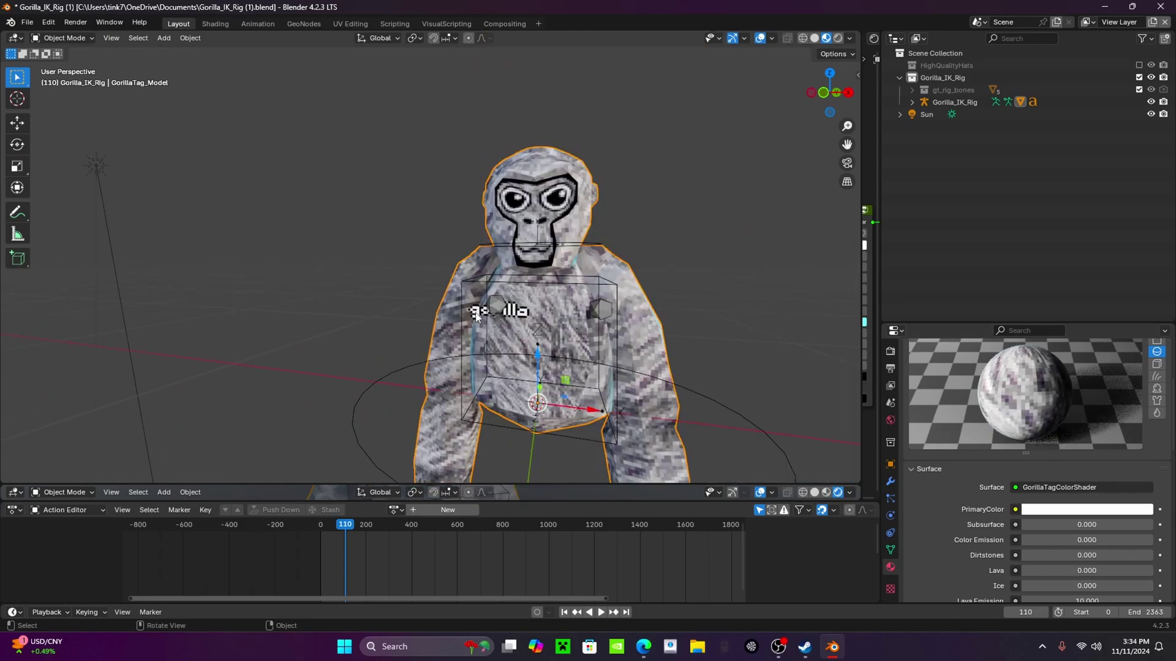
{"action": "scroll", "coordinate": [476, 316], "scroll_direction": "down", "scroll_amount": 3}
{"action": "scroll", "coordinate": [478, 316], "scroll_direction": "up", "scroll_amount": 8}
{"action": "left_click", "coordinate": [476, 300]}
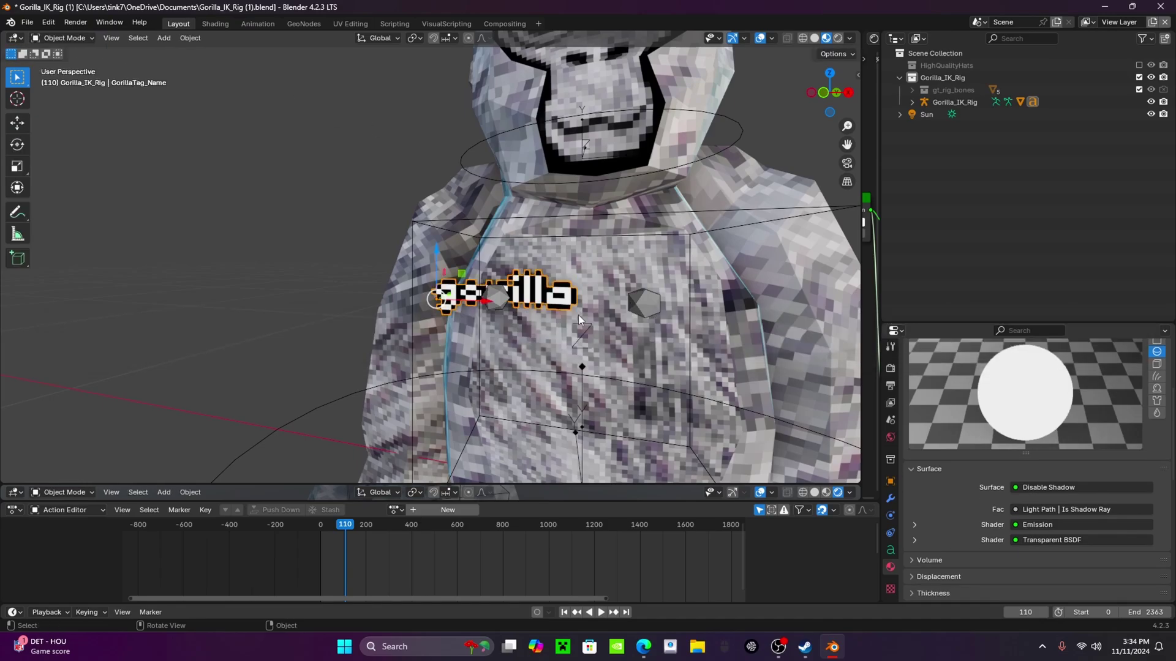
{"action": "key", "text": "Tab"}
{"action": "key", "text": "ctrl+a"}
{"action": "key", "text": "BackSpace"}
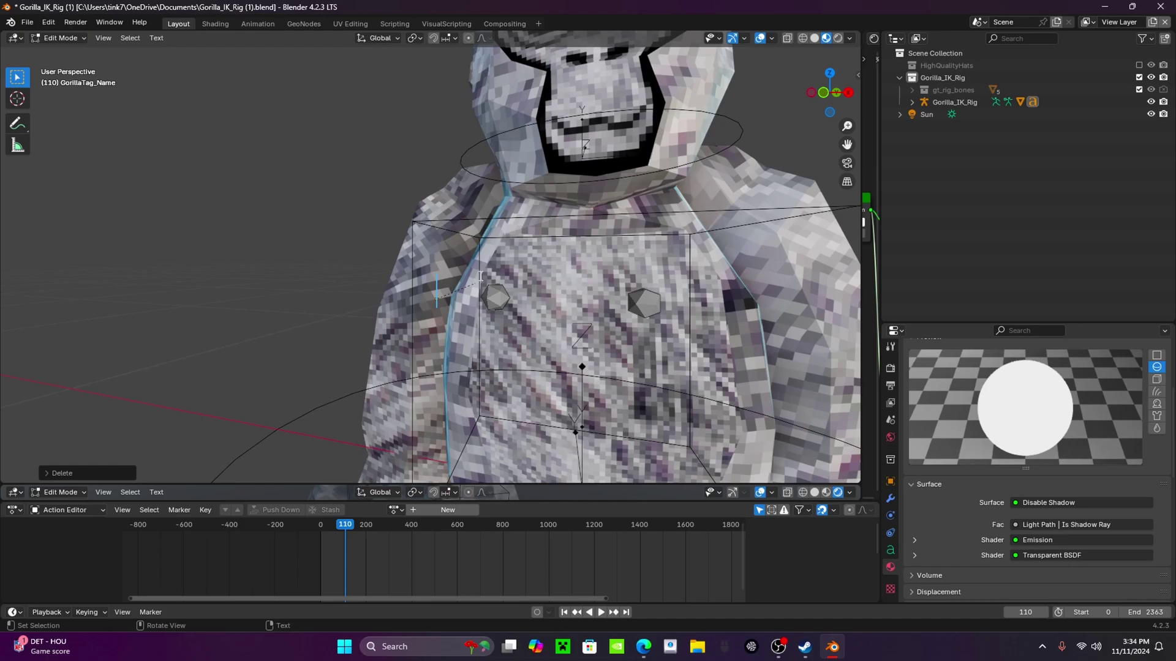
Try uppercase "AAAAAAA" as the chest name text and erase it.
{"action": "type", "text": "AAAAAAA"}
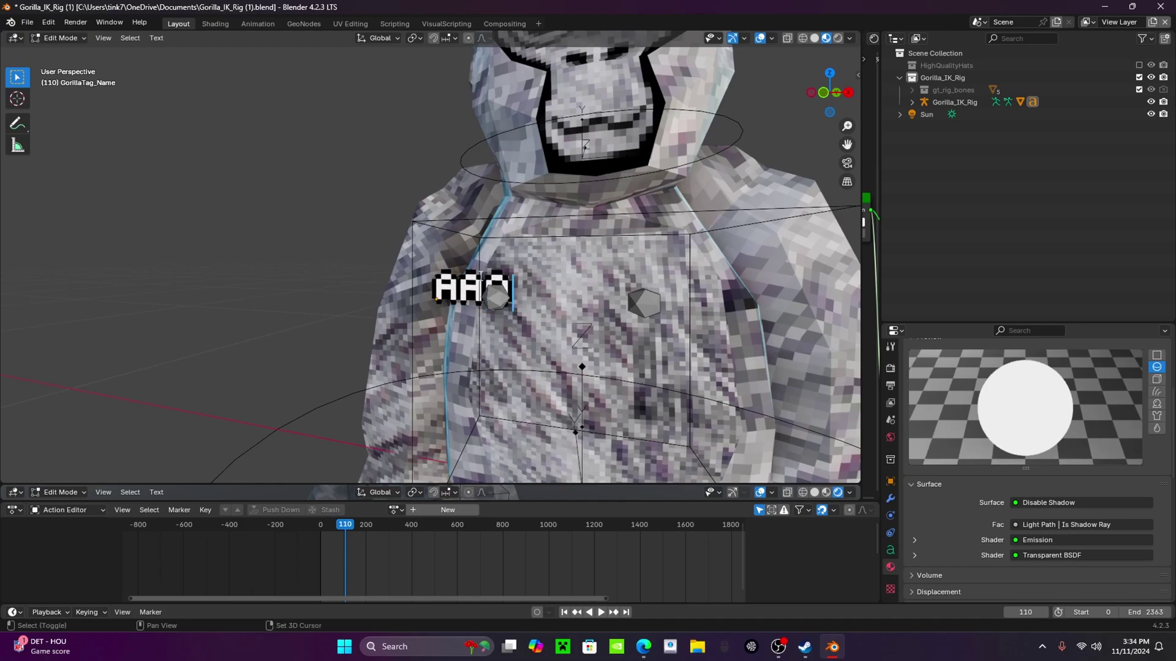
{"action": "key", "text": "BackSpace"}
{"action": "key", "text": "BackSpace"}
{"action": "key", "text": "BackSpace"}
{"action": "key", "text": "BackSpace"}
{"action": "key", "text": "BackSpace"}
{"action": "key", "text": "BackSpace"}
{"action": "key", "text": "BackSpace"}
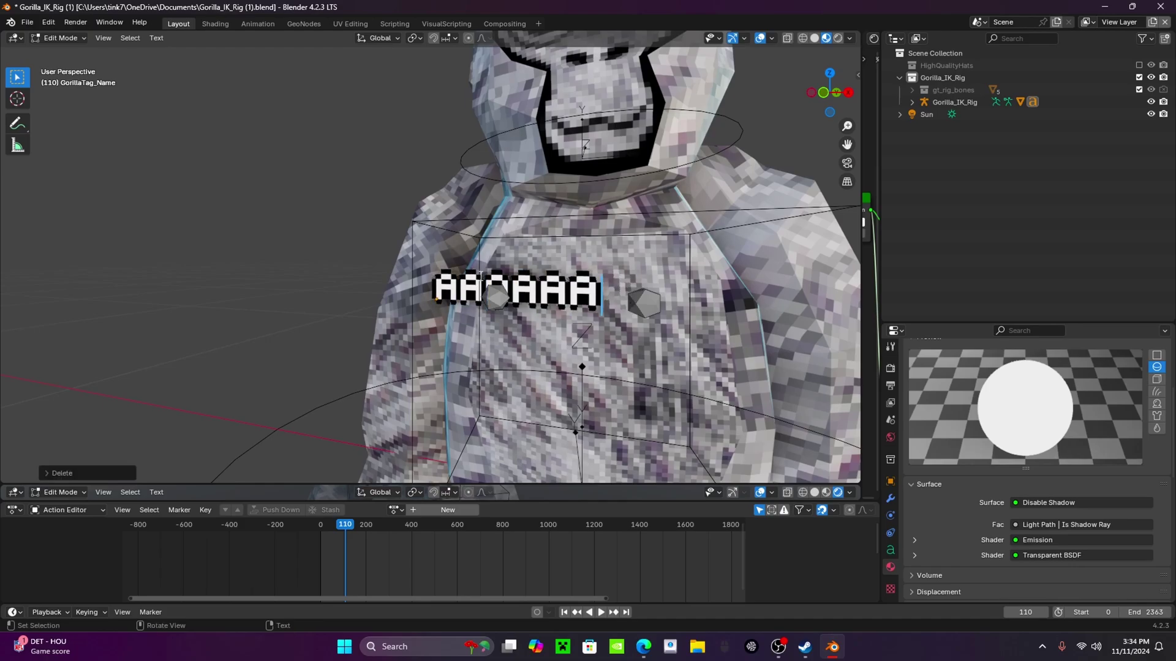
Try lowercase "qqqqaaa" as the chest name text and erase it.
{"action": "type", "text": "qqqqaaaaa"}
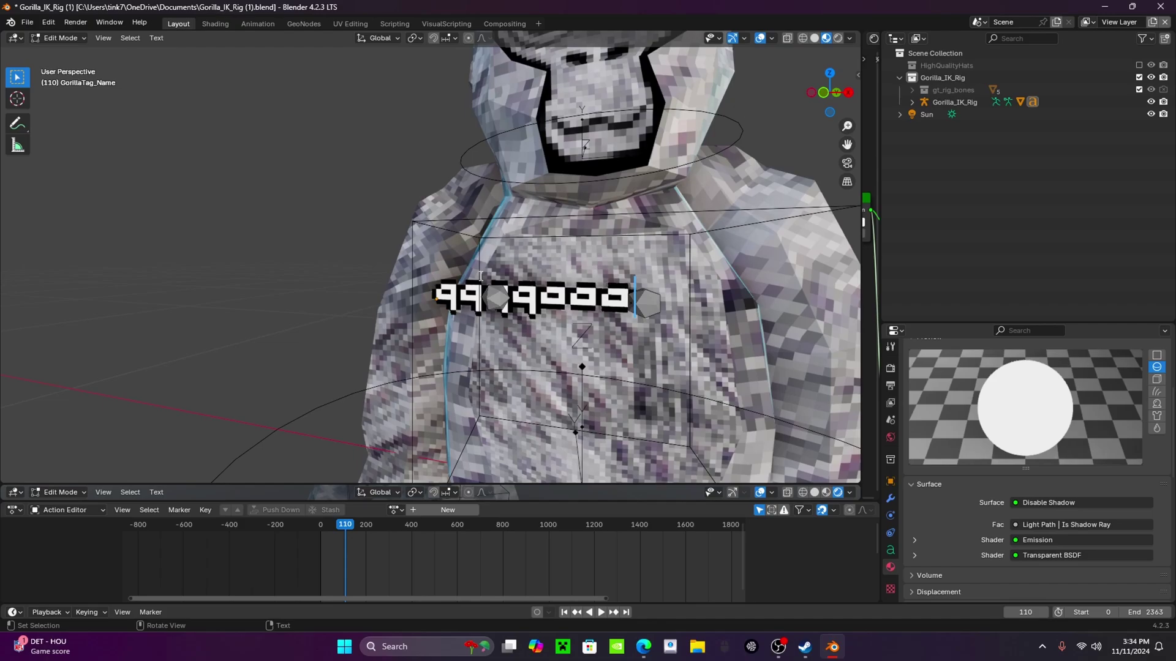
{"action": "key", "text": "BackSpace"}
{"action": "key", "text": "BackSpace"}
{"action": "key", "text": "BackSpace"}
{"action": "key", "text": "BackSpace"}
{"action": "key", "text": "BackSpace"}
{"action": "key", "text": "BackSpace"}
{"action": "key", "text": "BackSpace"}
{"action": "key", "text": "BackSpace"}
{"action": "key", "text": "BackSpace"}
{"action": "key", "text": "BackSpace"}
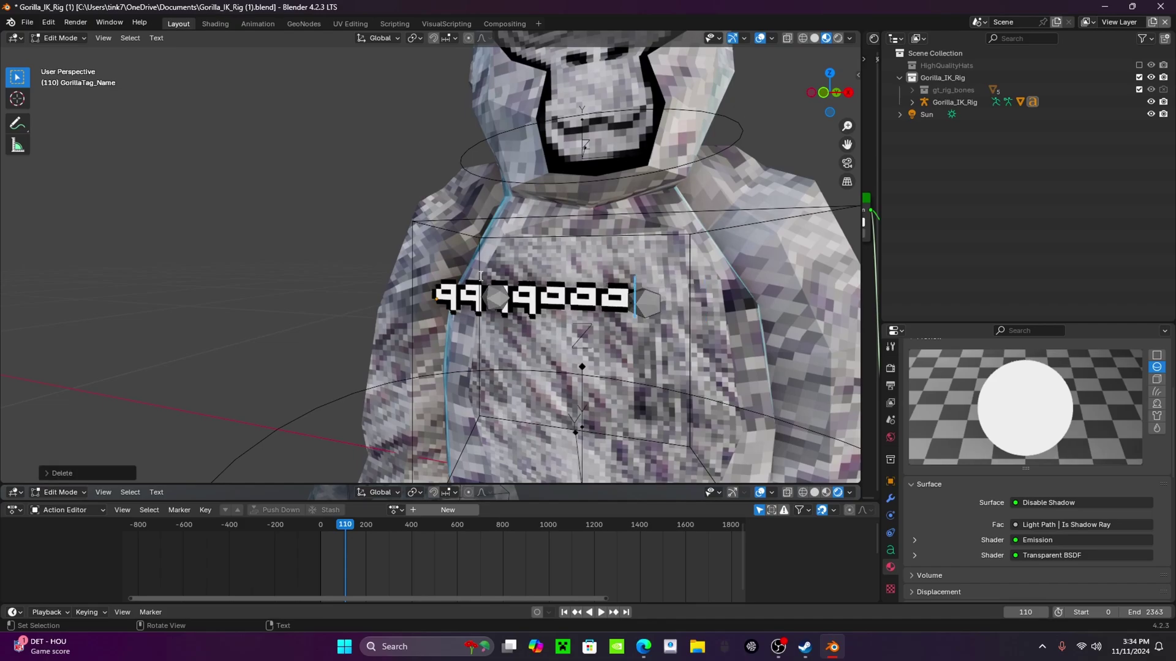
Try "GORIL" in capitals as the chest name text and erase it.
{"action": "type", "text": "G"}
{"action": "type", "text": "ILAA"}
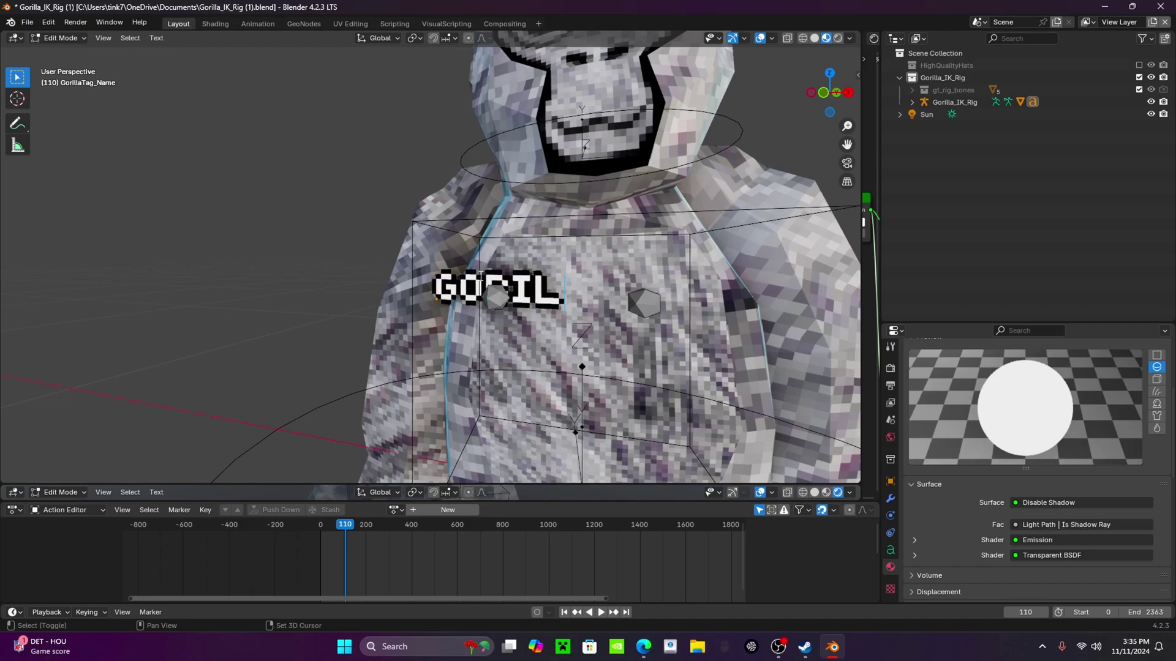
{"action": "key", "text": "BackSpace"}
{"action": "key", "text": "BackSpace"}
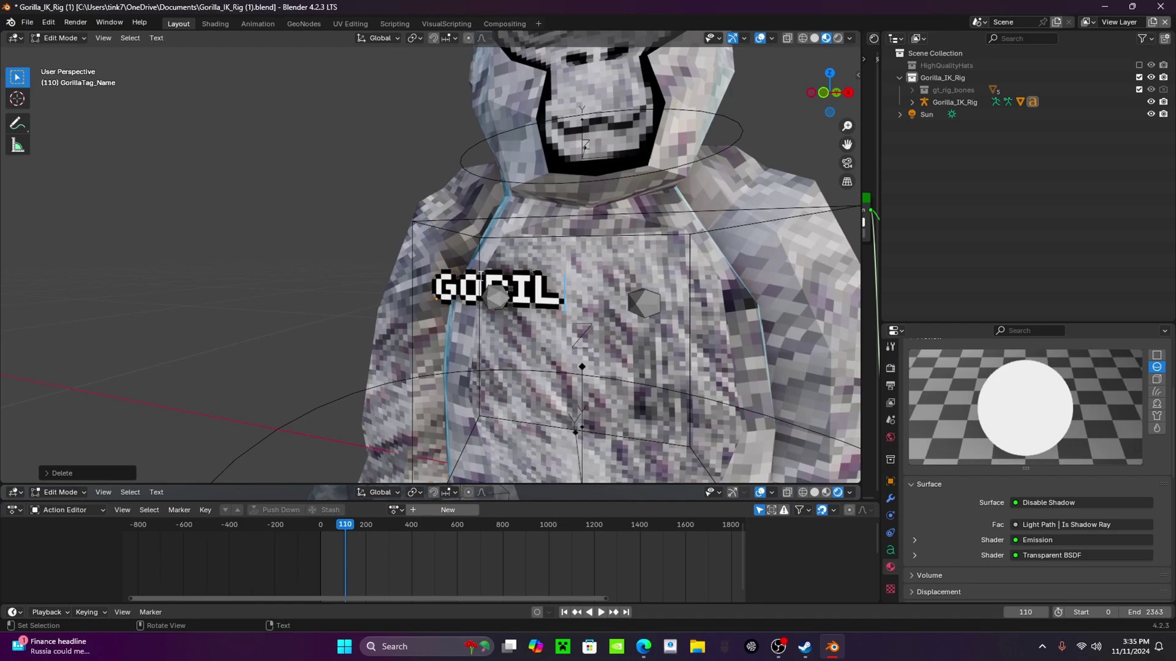
{"action": "key", "text": "BackSpace"}
{"action": "key", "text": "BackSpace"}
{"action": "key", "text": "BackSpace"}
{"action": "key", "text": "BackSpace"}
{"action": "key", "text": "BackSpace"}
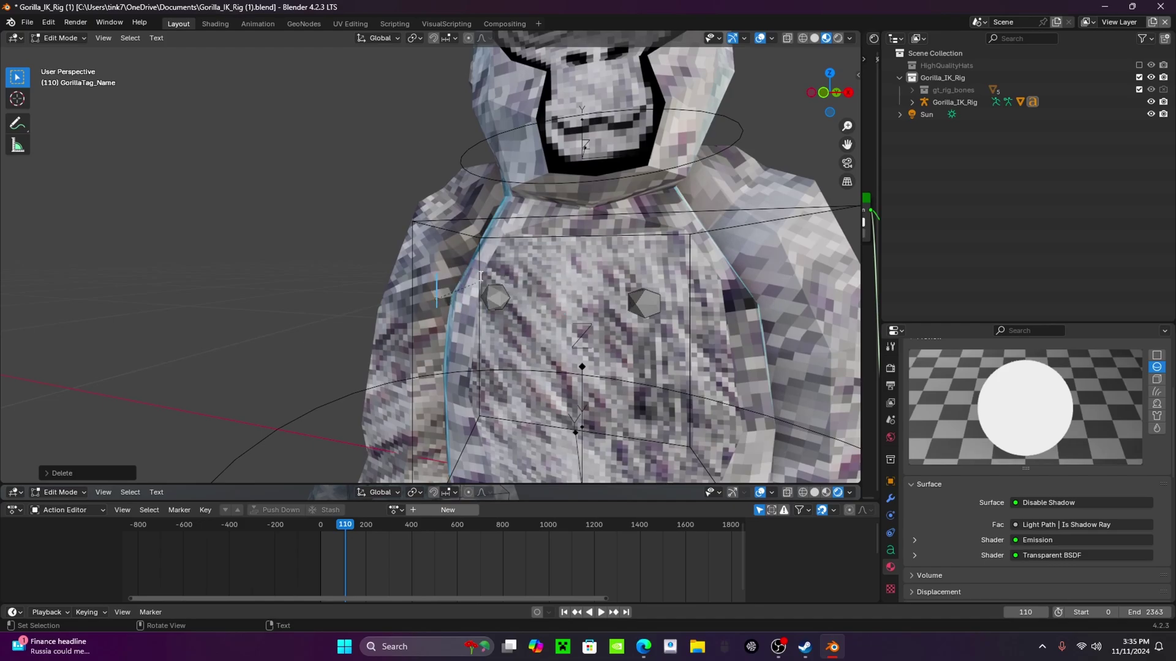
Return to Object Mode and remove the Auto Smooth modifier from the gorilla body mesh.
{"action": "left_click", "coordinate": [65, 39]}
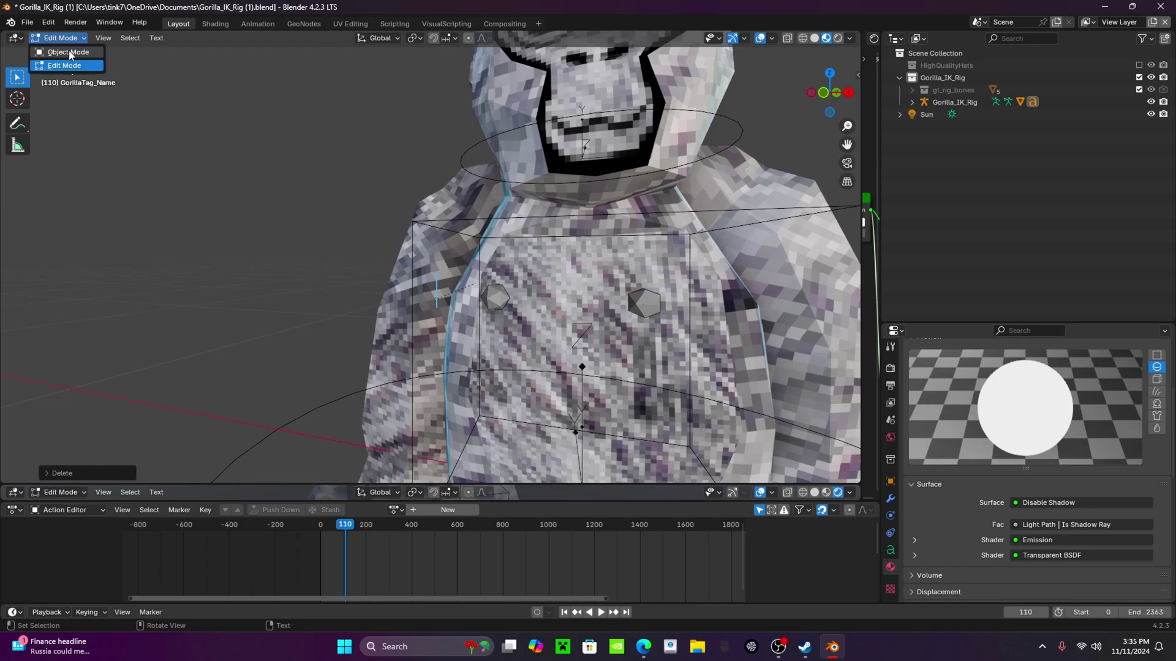
{"action": "left_click", "coordinate": [71, 52]}
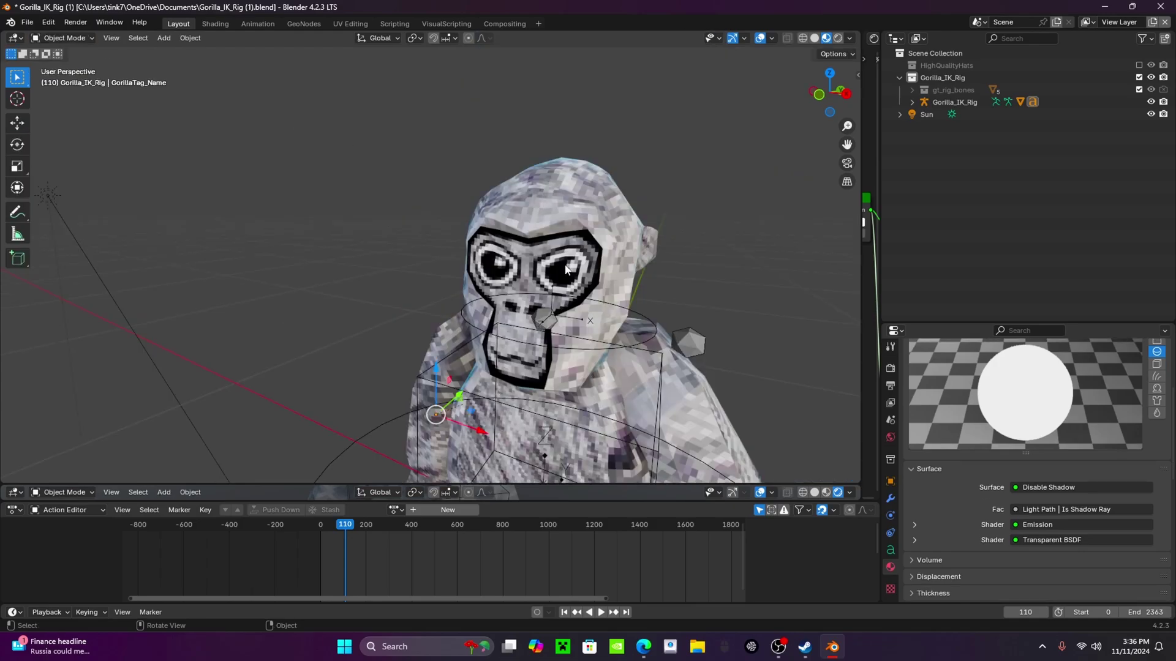
{"action": "left_click_drag", "start_coordinate": [830, 92], "coordinate": [894, 103]}
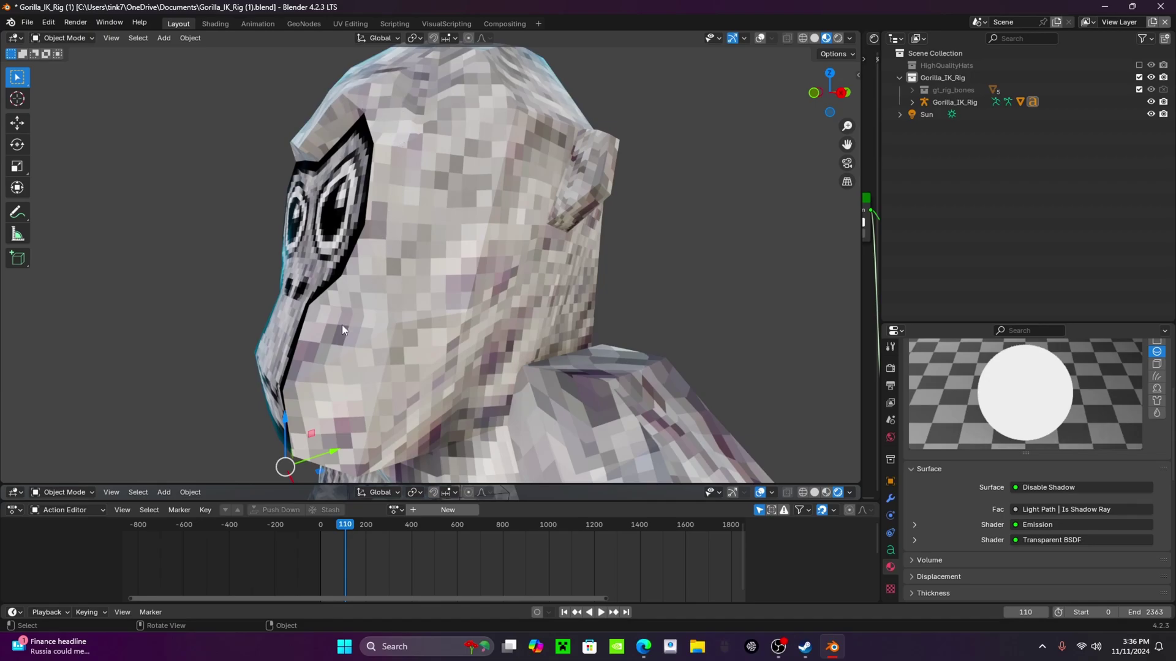
{"action": "middle_click_drag", "start_coordinate": [300, 378], "coordinate": [370, 350]}
{"action": "middle_click_drag", "start_coordinate": [475, 270], "coordinate": [547, 290], "text": "shift"}
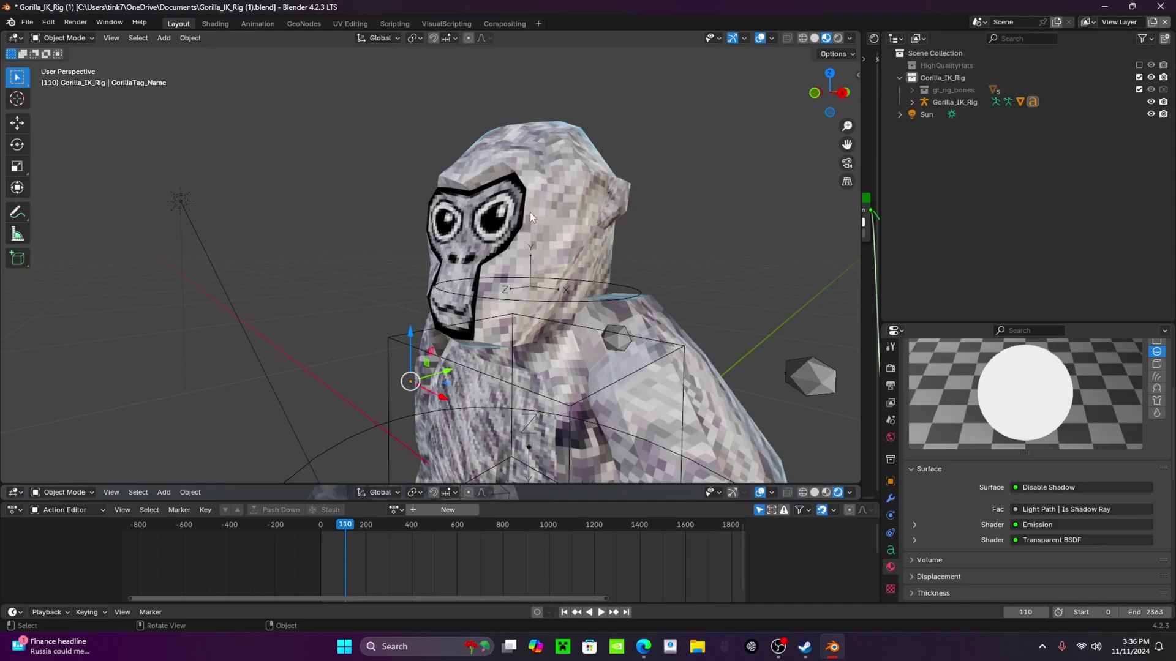
{"action": "left_click", "coordinate": [513, 219]}
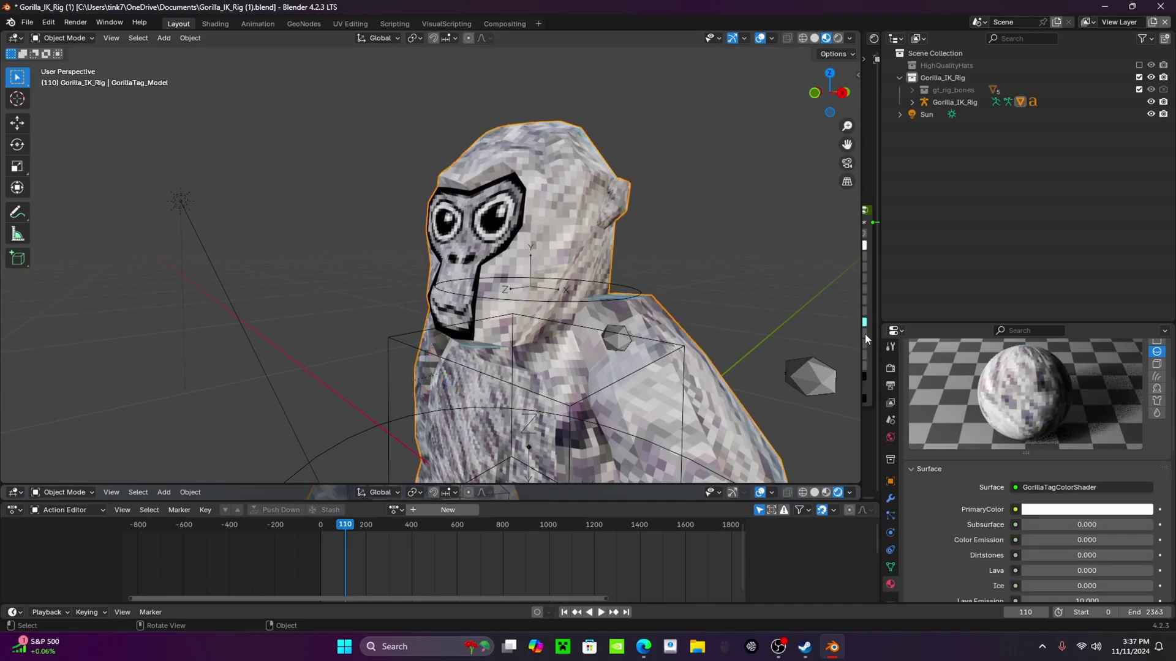
{"action": "left_click", "coordinate": [891, 483]}
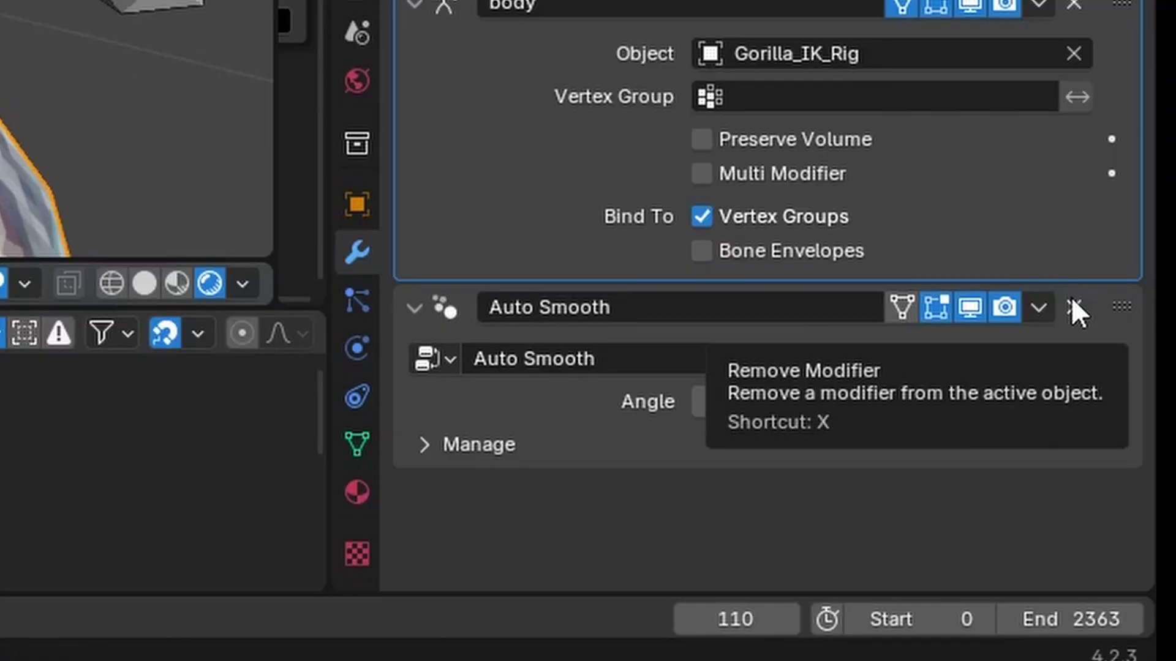
{"action": "left_click", "coordinate": [1072, 304]}
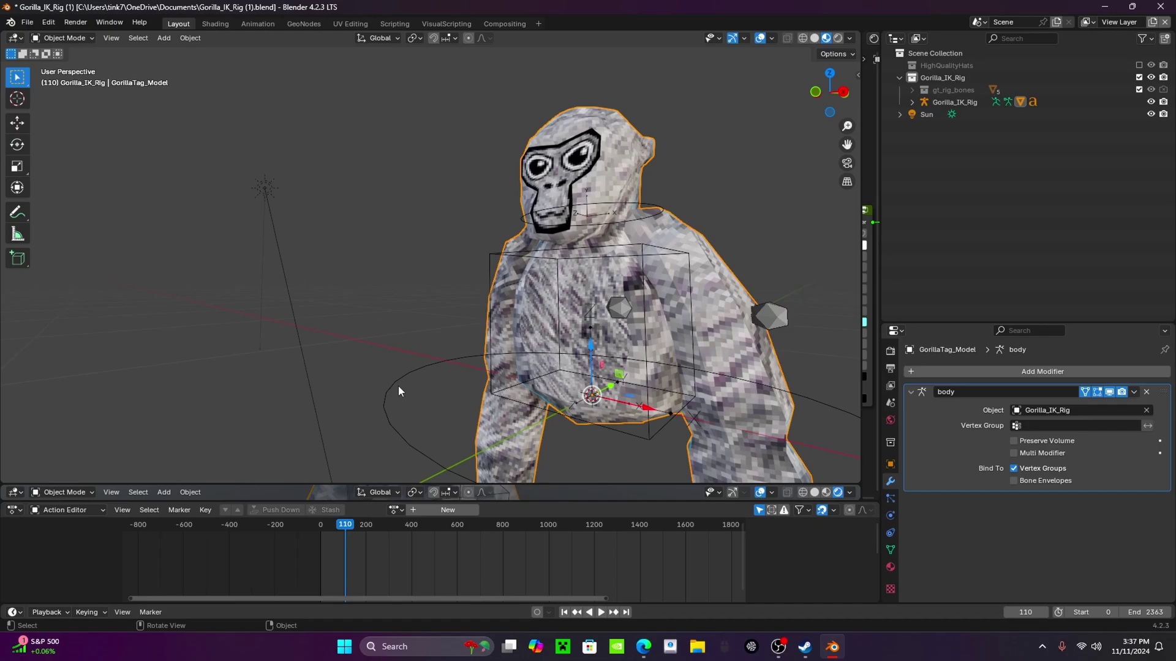
Apply Shade Smooth to the gorilla body mesh and check the head's surface up close.
{"action": "right_click", "coordinate": [591, 139]}
{"action": "left_click", "coordinate": [591, 140]}
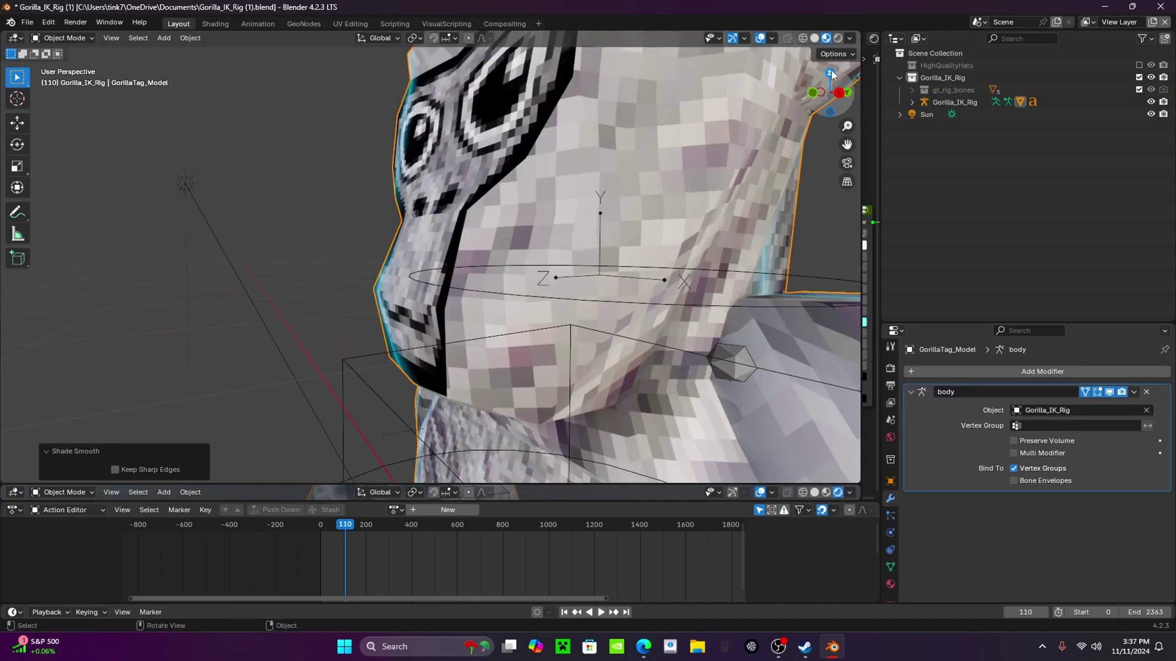
{"action": "left_click_drag", "start_coordinate": [829, 93], "coordinate": [838, 122]}
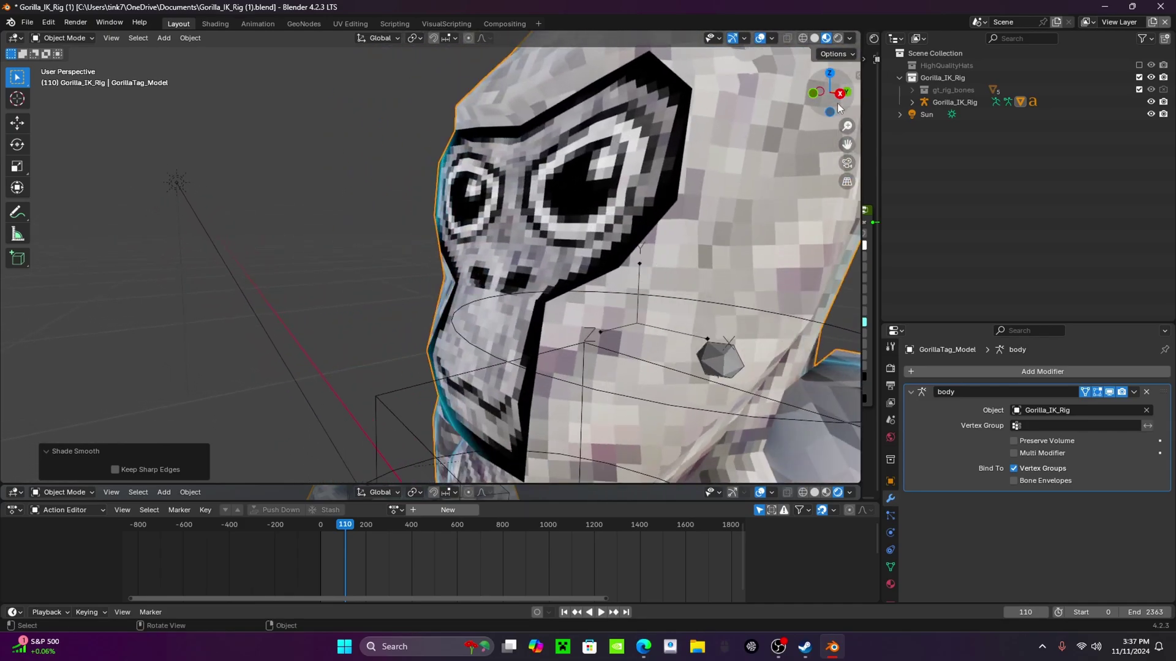
{"action": "scroll", "coordinate": [729, 223], "scroll_direction": "down", "scroll_amount": 4}
{"action": "middle_click_drag", "start_coordinate": [392, 322], "coordinate": [690, 218]}
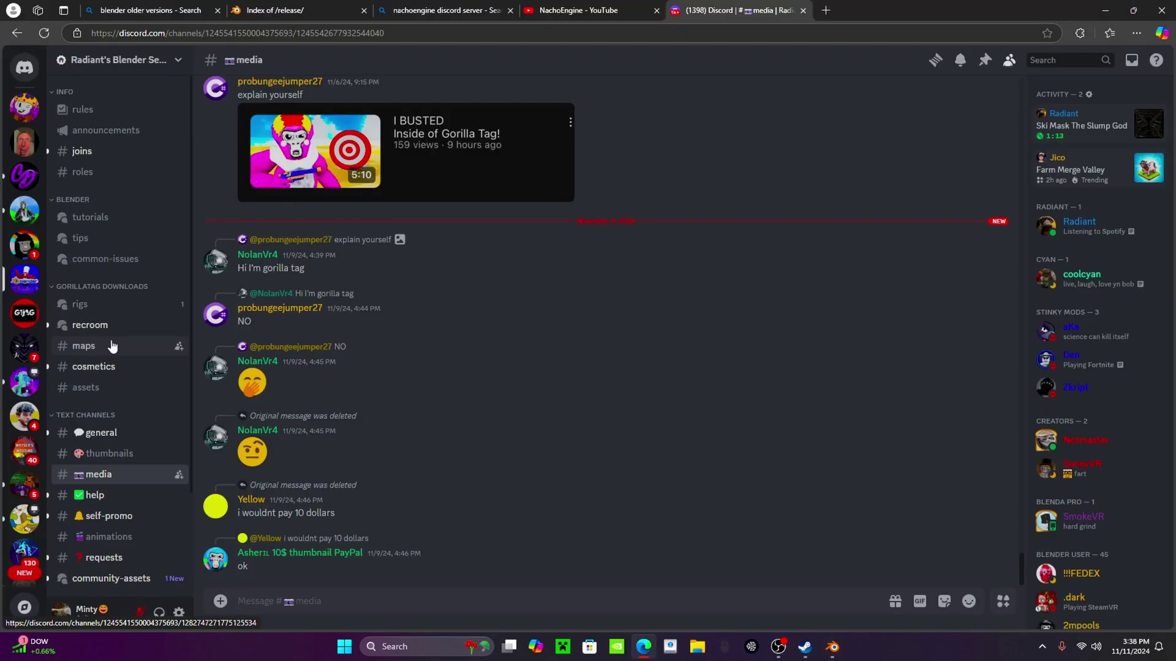
Switch to Discord and look through the maps, cosmetics, assets and rigs channels of Radiant's Blender server.
{"action": "left_click", "coordinate": [113, 347]}
{"action": "left_click", "coordinate": [109, 368]}
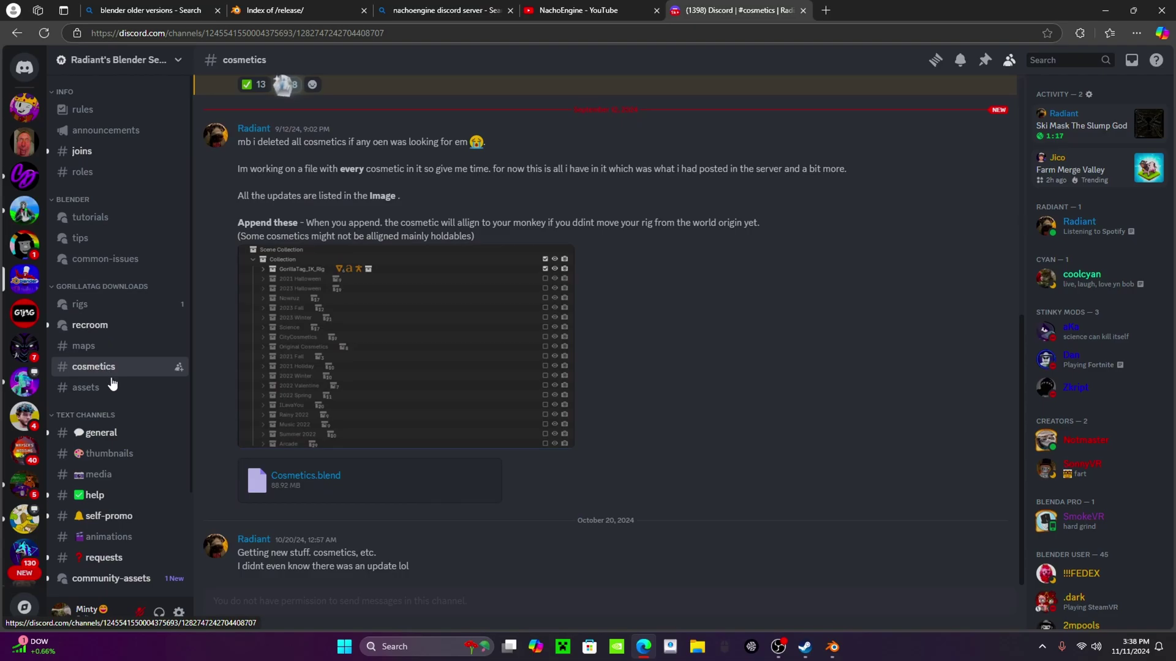
{"action": "left_click", "coordinate": [108, 388]}
{"action": "left_click", "coordinate": [119, 367]}
{"action": "left_click", "coordinate": [120, 346]}
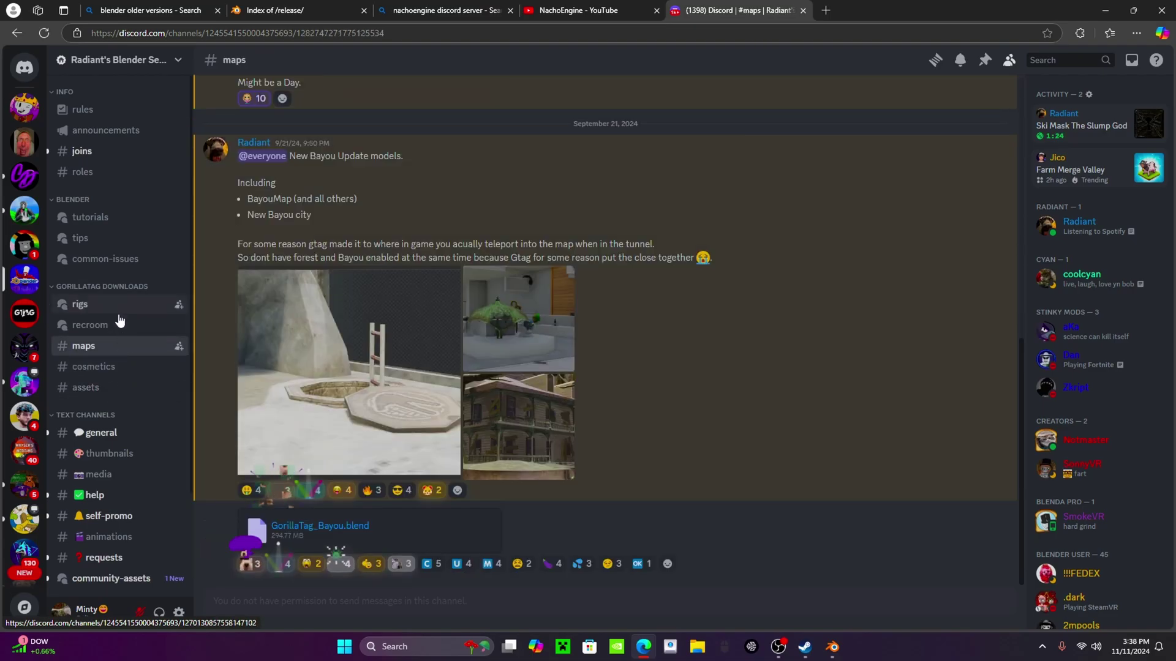
{"action": "left_click", "coordinate": [116, 304]}
{"action": "left_click", "coordinate": [115, 366]}
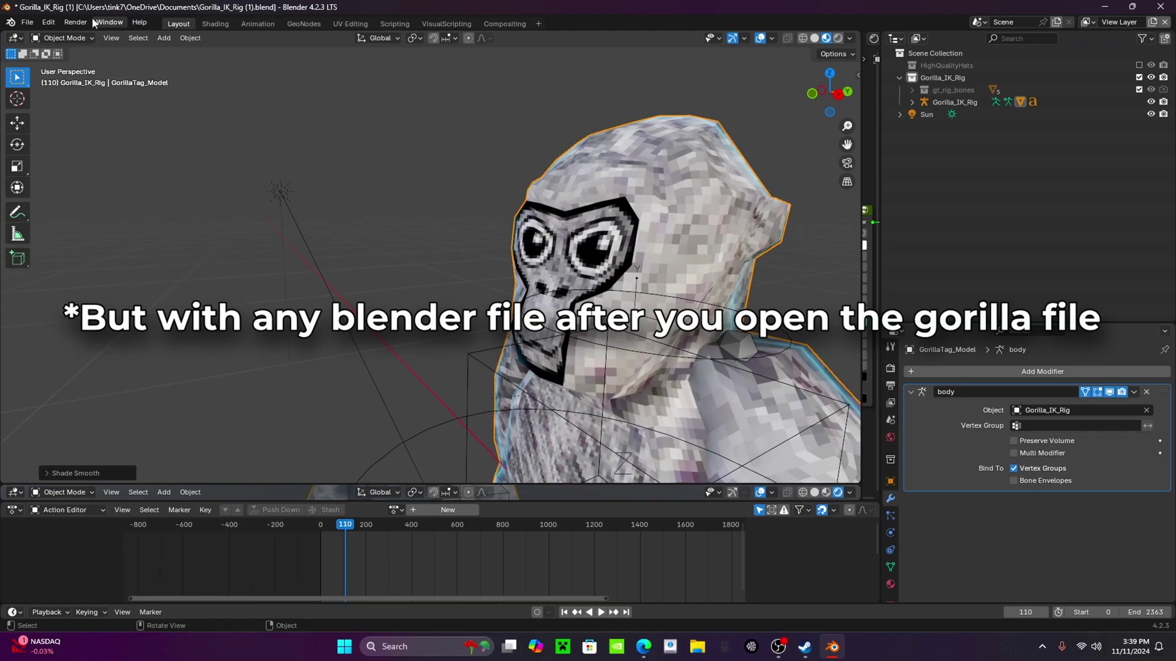
In Blender, append the Collection from ILavaYou.blend in the Documents folder to the gorilla scene.
{"action": "left_click", "coordinate": [33, 21]}
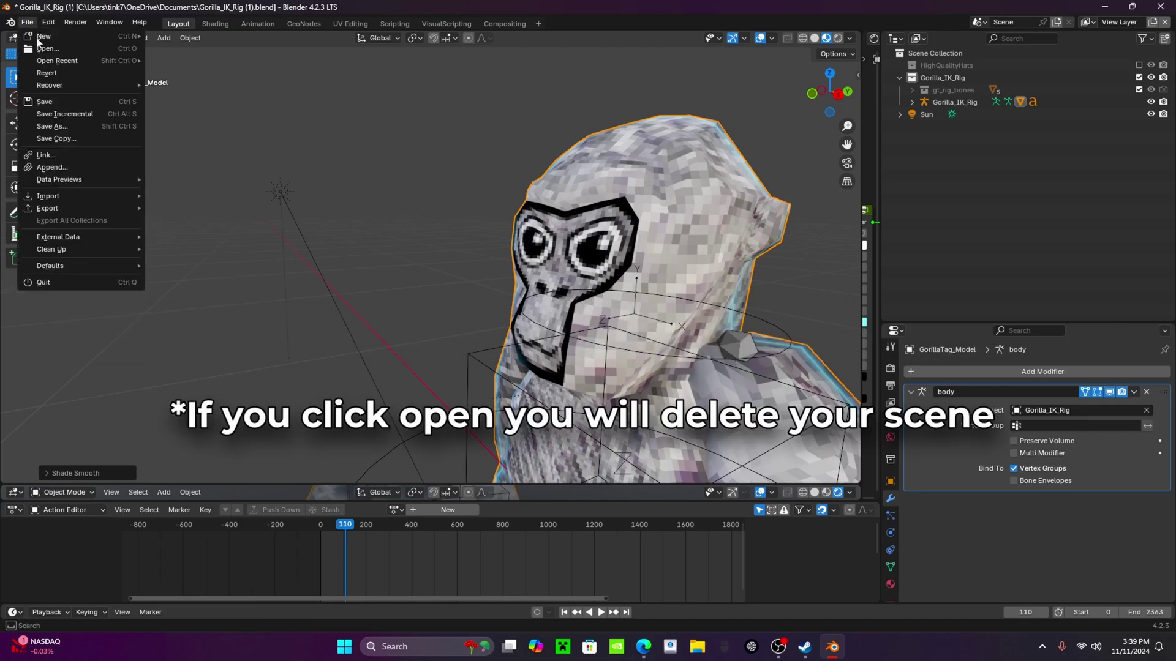
{"action": "left_click", "coordinate": [68, 164]}
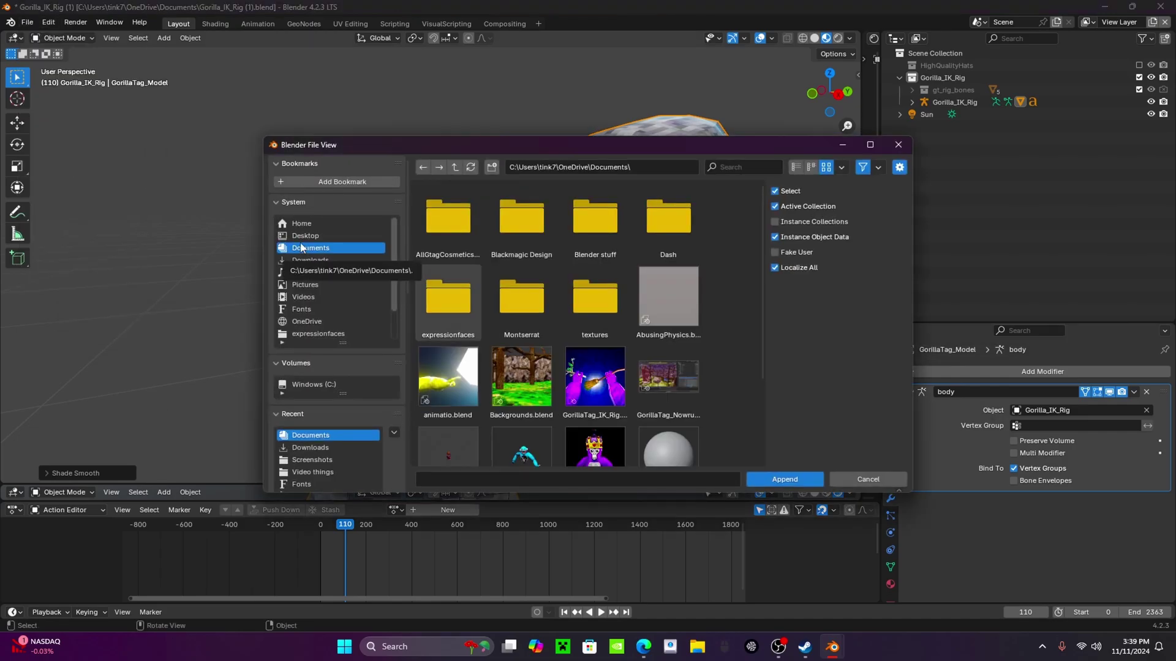
{"action": "scroll", "coordinate": [596, 296], "scroll_direction": "down", "scroll_amount": 4}
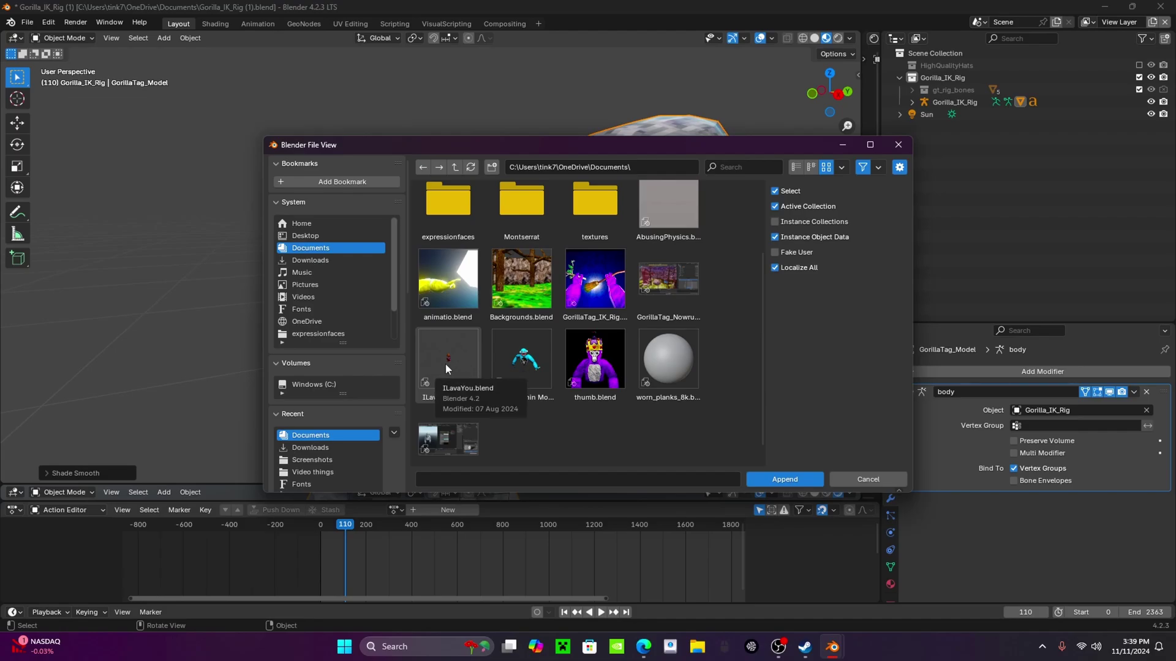
{"action": "double_click", "coordinate": [475, 382]}
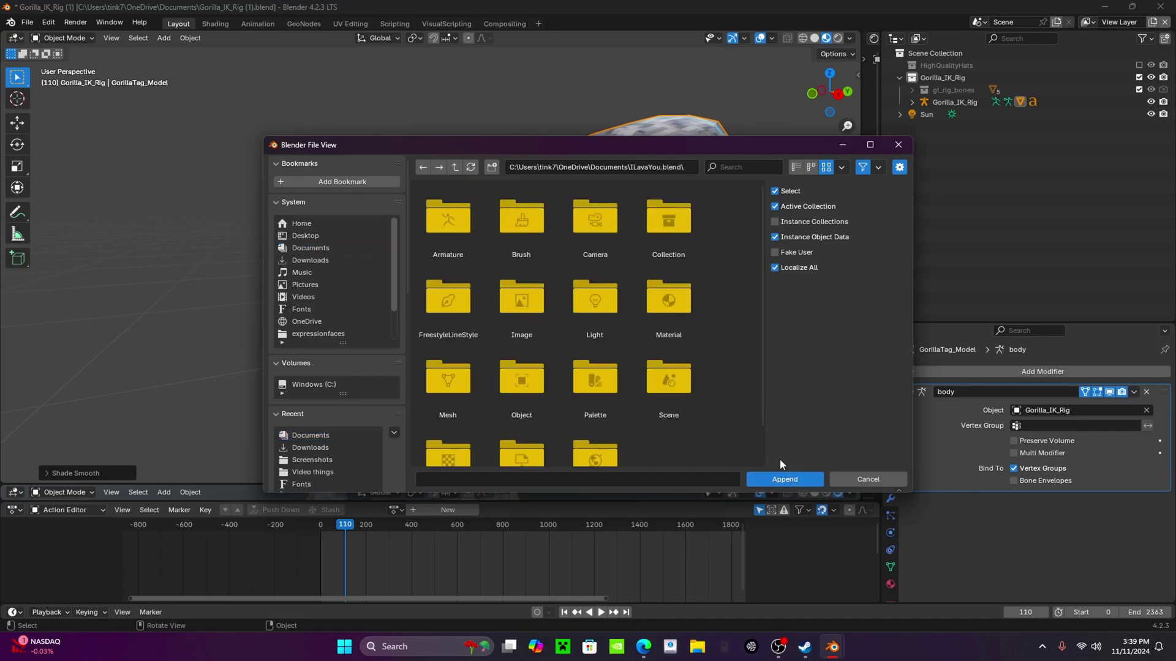
{"action": "double_click", "coordinate": [678, 236]}
{"action": "double_click", "coordinate": [456, 231]}
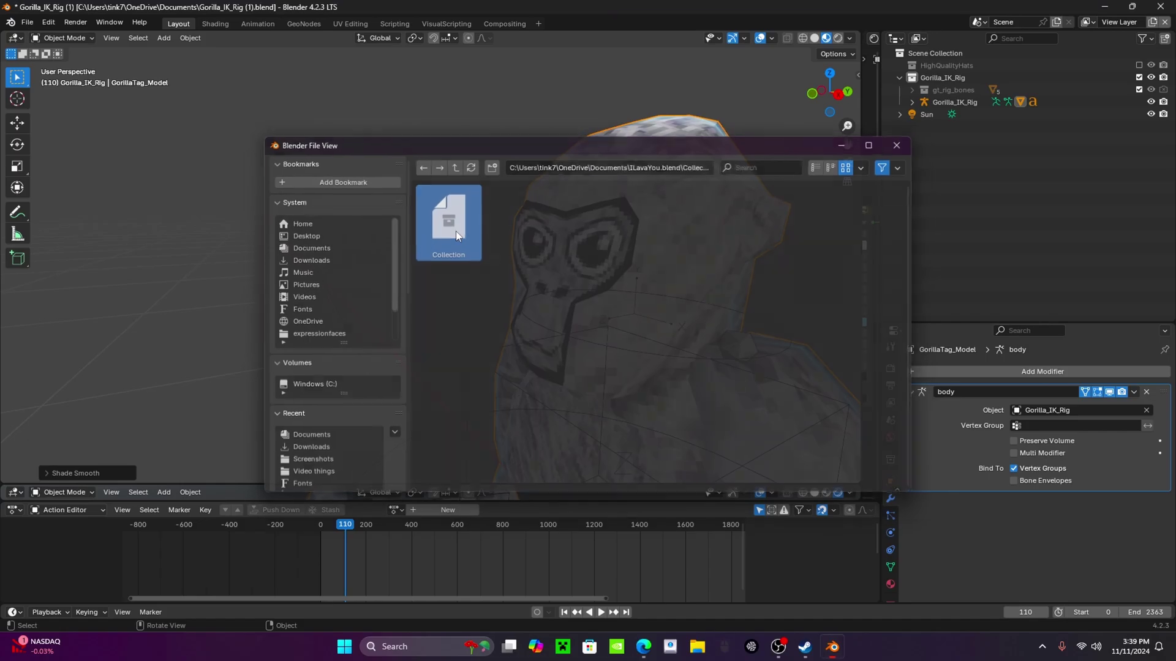
Move the appended cosmetics along the X axis, well away from the gorilla.
{"action": "scroll", "coordinate": [456, 230], "scroll_direction": "down", "scroll_amount": 8}
{"action": "scroll", "coordinate": [758, 244], "scroll_direction": "up", "scroll_amount": 2}
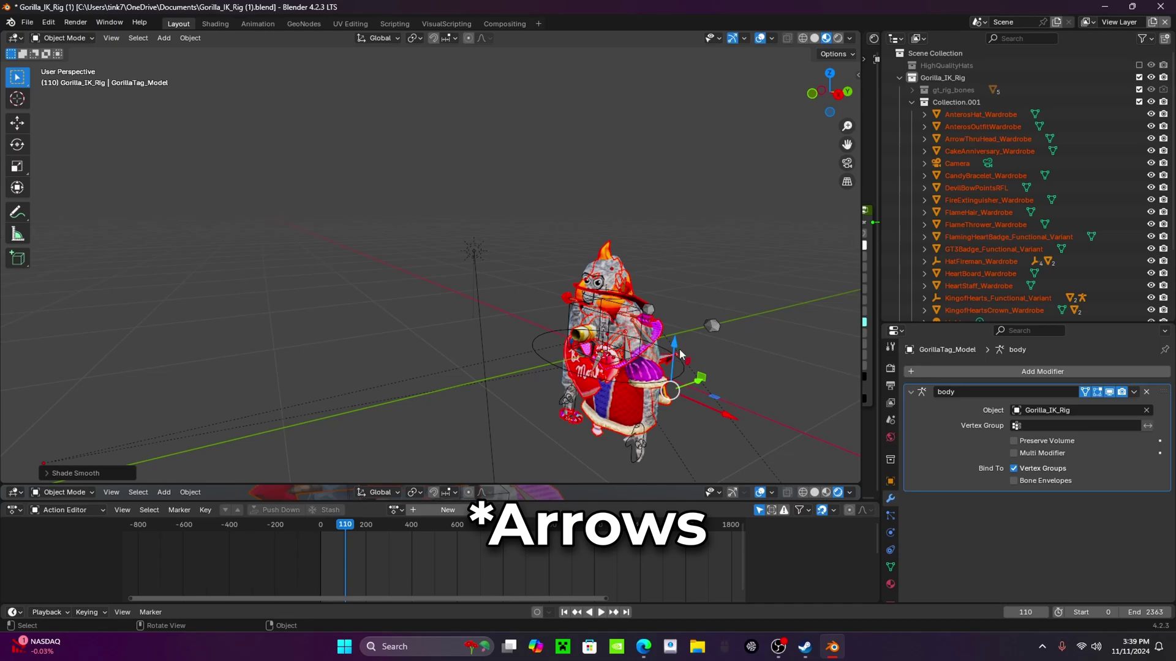
{"action": "left_click_drag", "start_coordinate": [729, 416], "coordinate": [438, 255]}
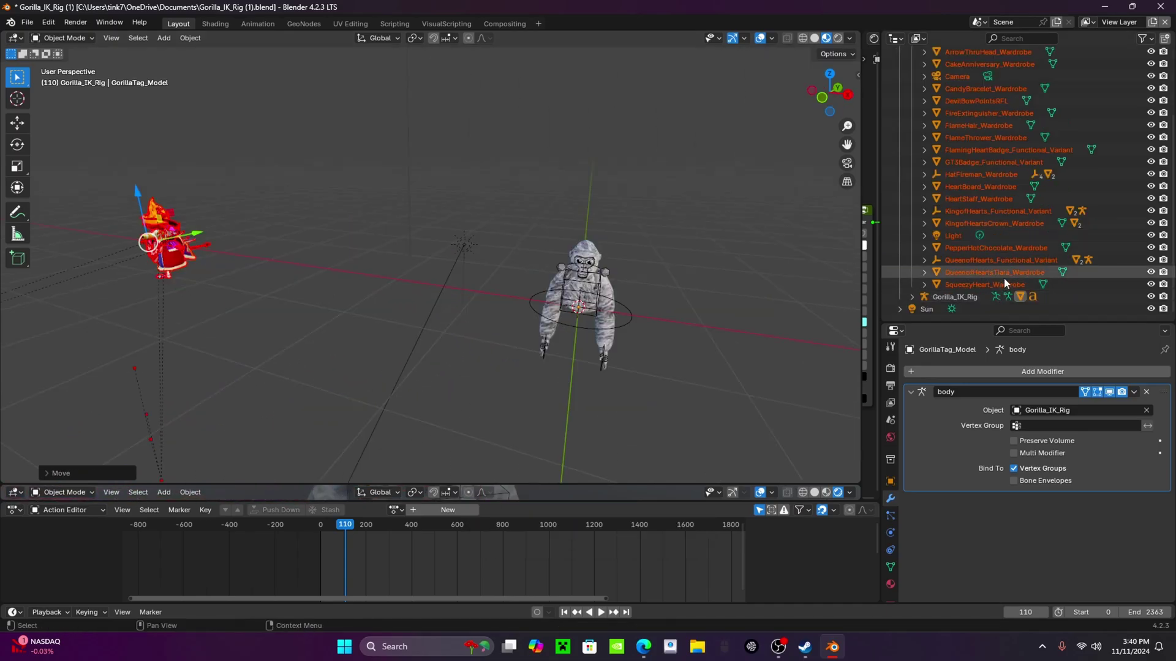
Try moving the KingofHeartsCrown_Wardrobe cosmetic along the X axis over to the gorilla.
{"action": "left_click", "coordinate": [999, 223]}
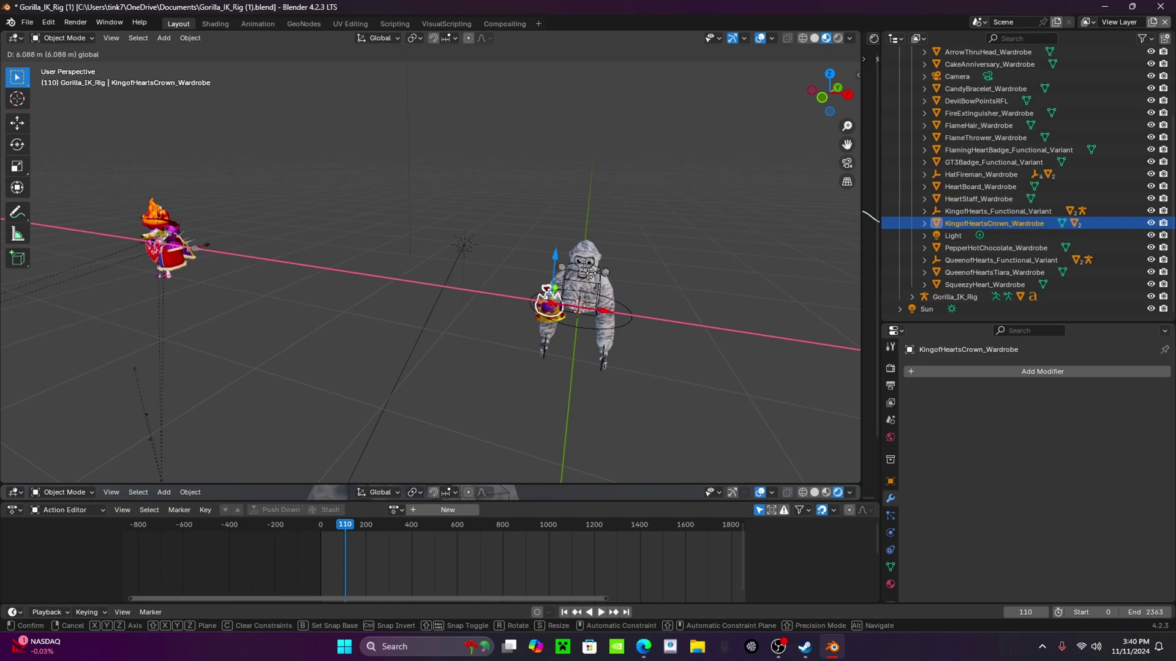
{"action": "key", "text": "KP_Decimal"}
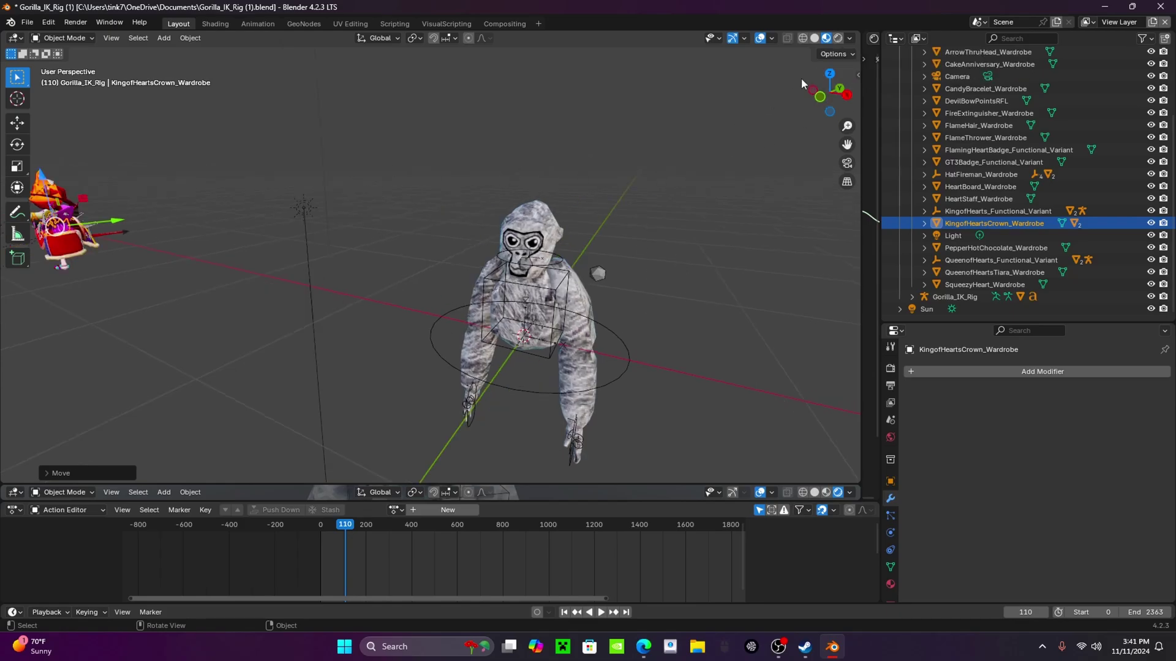
Show the scene in rendered shading and lower the background strength of the day world.
{"action": "left_click", "coordinate": [838, 38]}
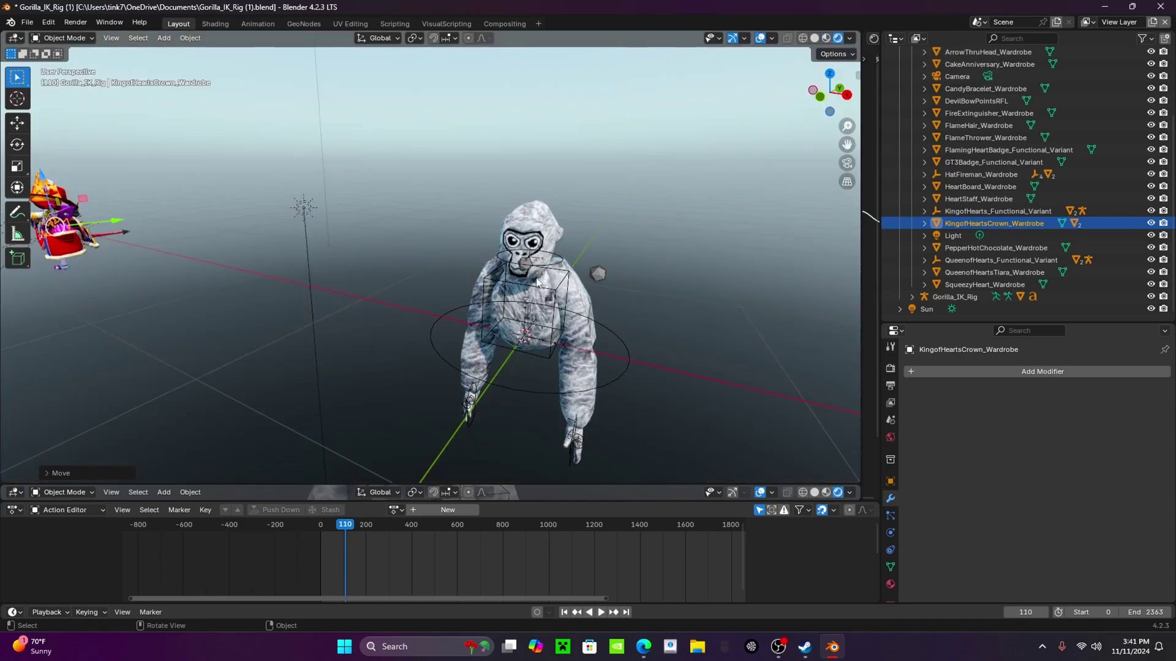
{"action": "middle_click_drag", "start_coordinate": [536, 282], "coordinate": [671, 399]}
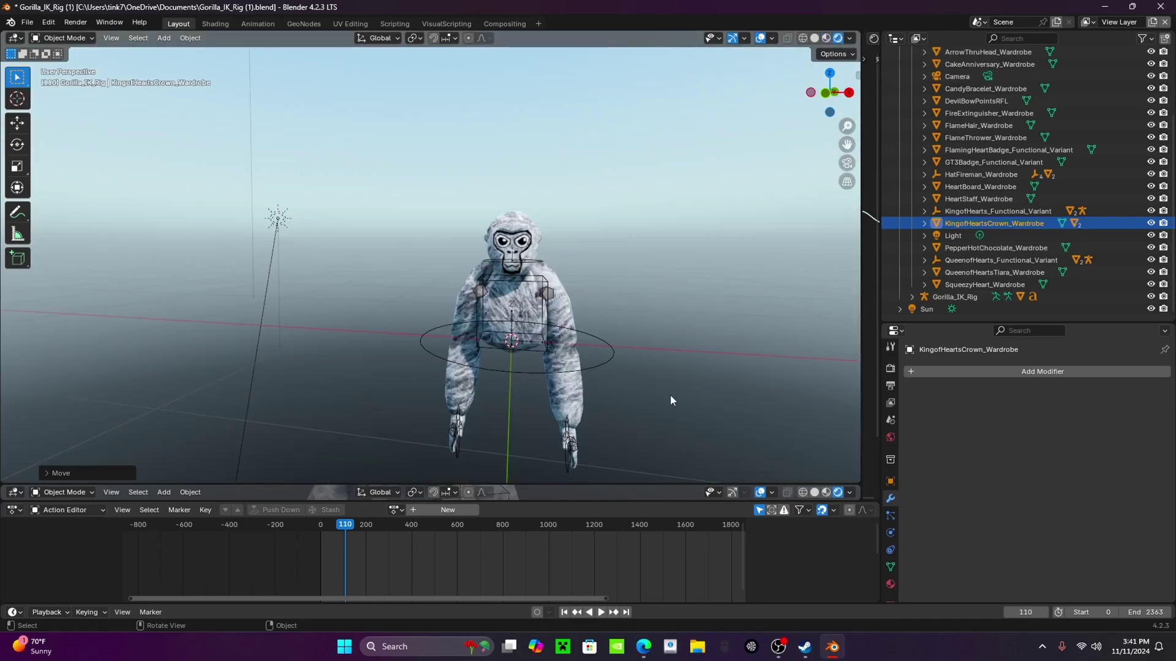
{"action": "left_click", "coordinate": [826, 39]}
{"action": "left_click", "coordinate": [841, 38]}
{"action": "left_click", "coordinate": [891, 438]}
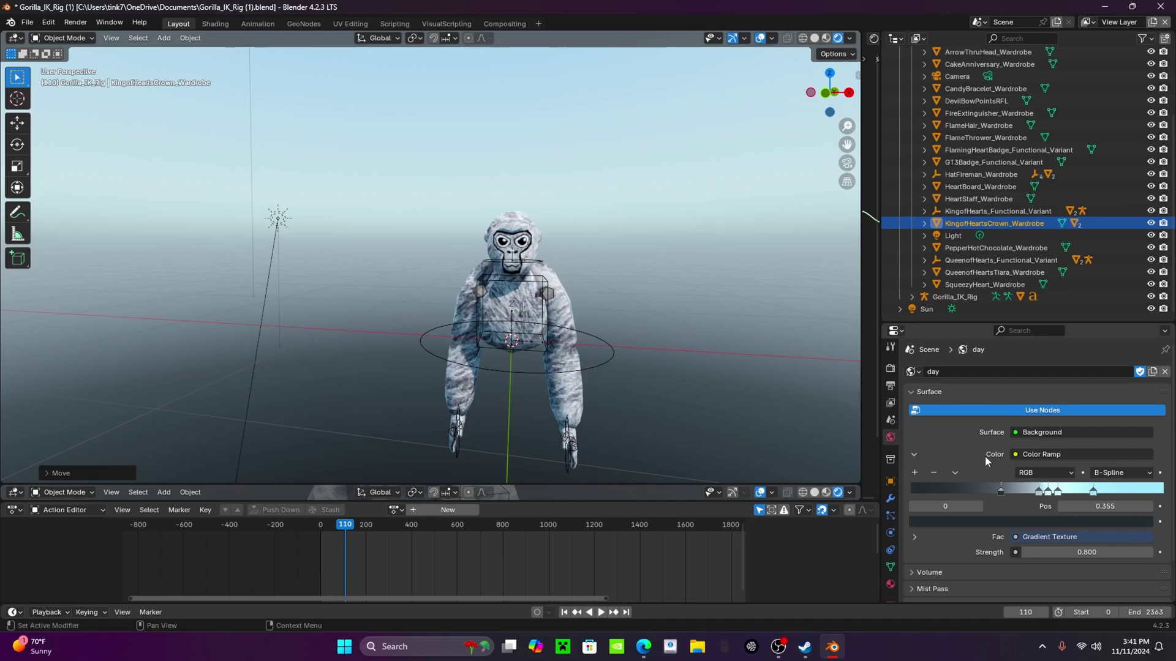
{"action": "left_click_drag", "start_coordinate": [1083, 553], "coordinate": [1068, 553]}
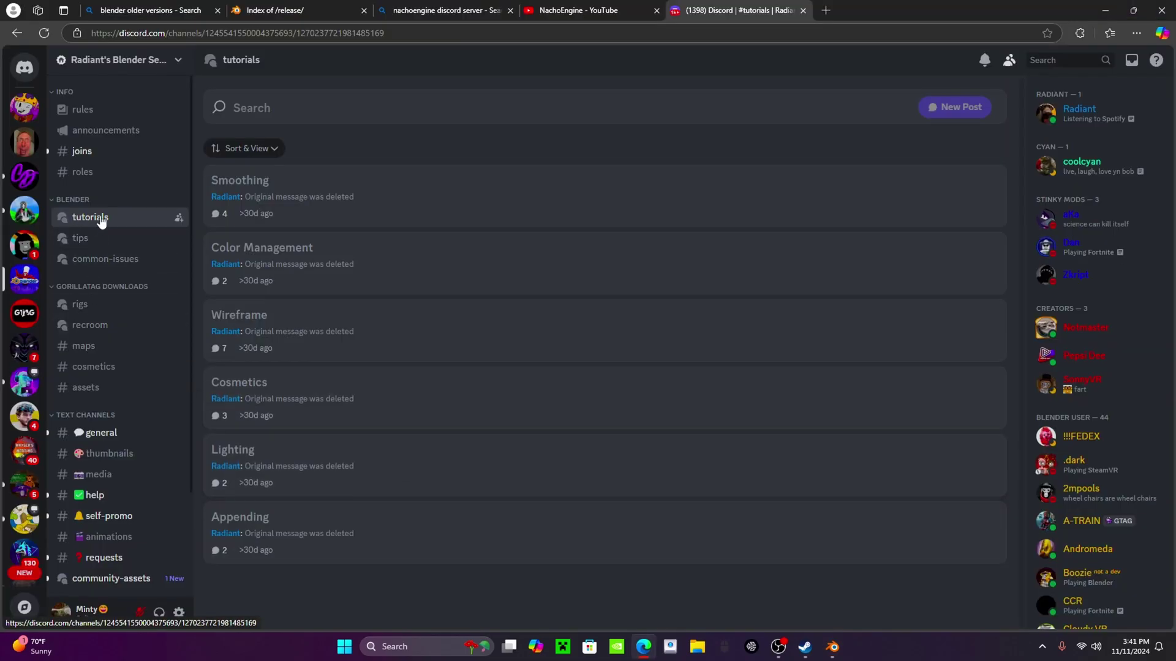
Switch to Discord and watch the Lighting post's video in the server's tutorials channel in full screen.
{"action": "left_click", "coordinate": [361, 468]}
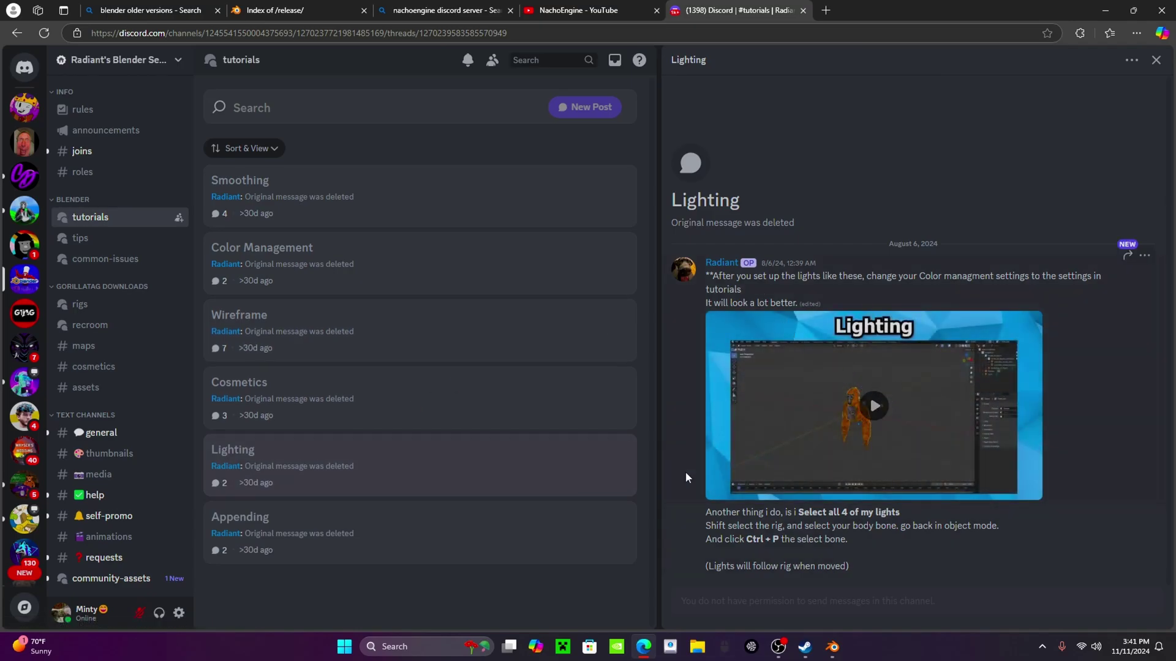
{"action": "key", "text": "alt+Tab"}
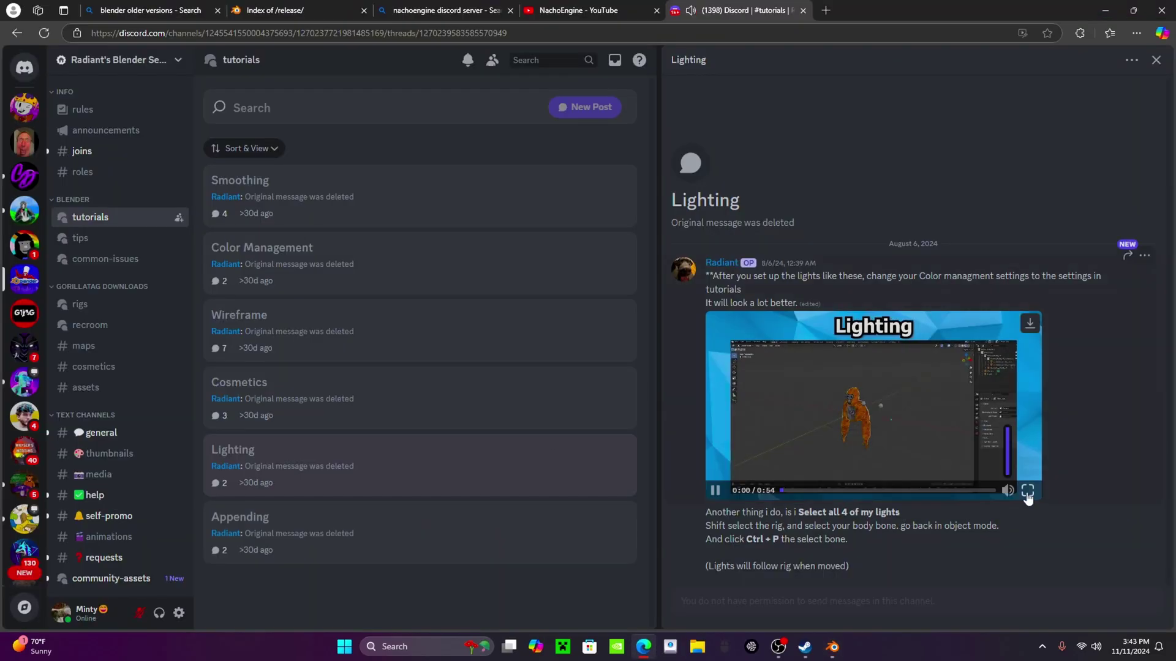
{"action": "left_click", "coordinate": [1026, 493]}
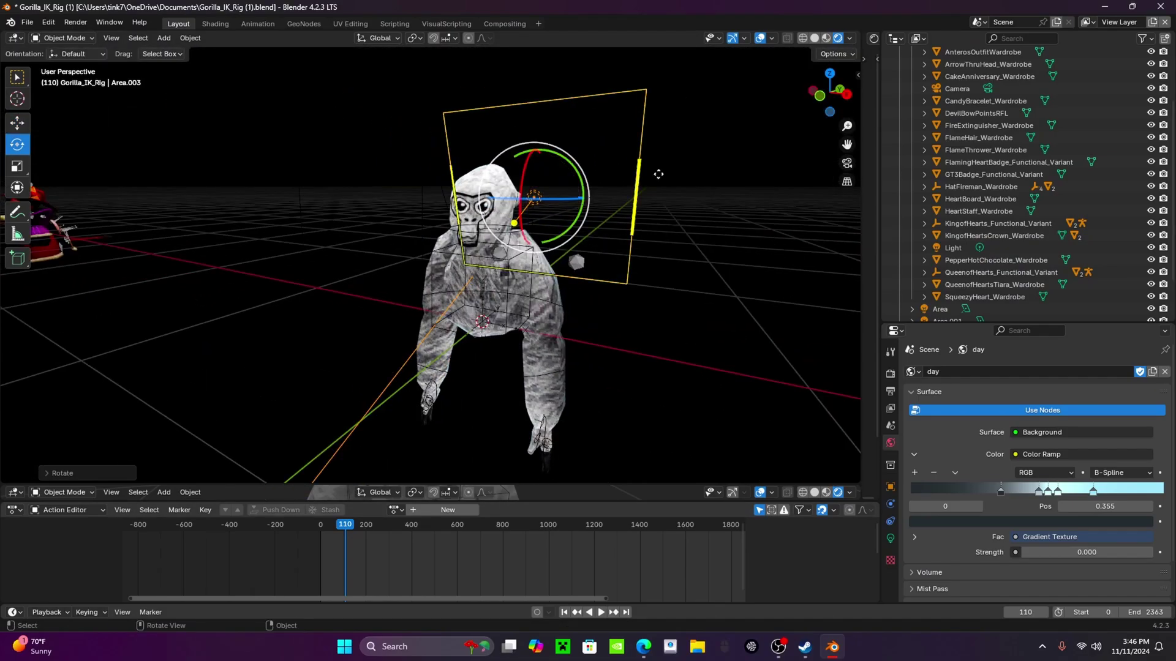
In Blender, disconnect the Color Ramp from the world background's colour and raise the background strength.
{"action": "left_click_drag", "start_coordinate": [845, 97], "coordinate": [880, 92]}
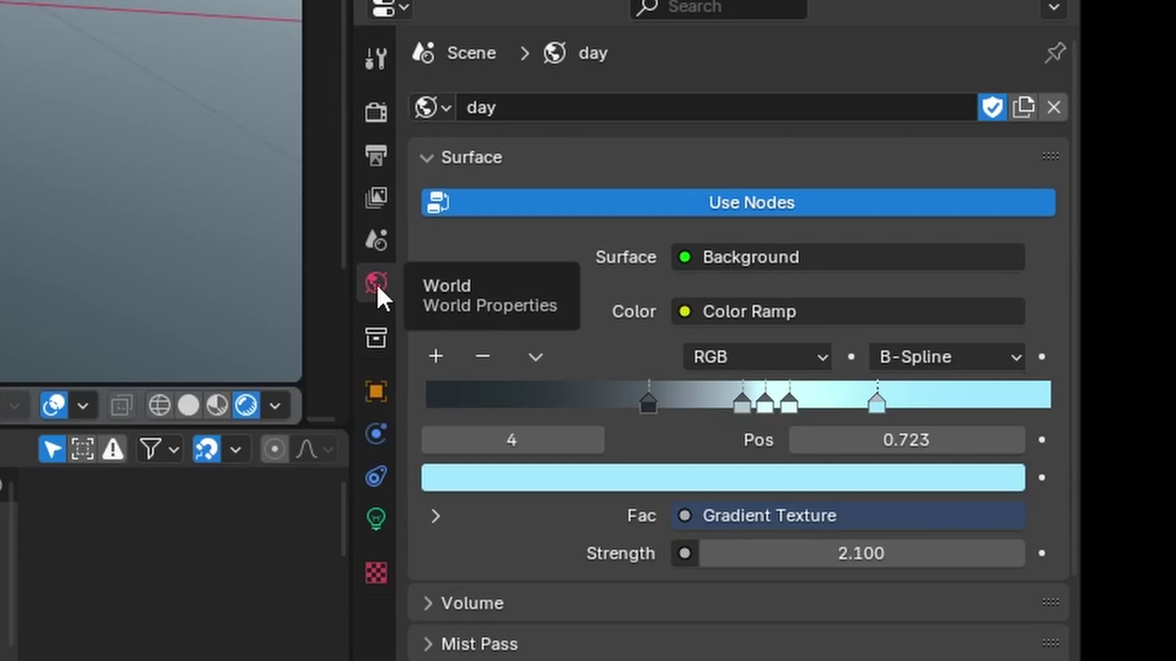
{"action": "left_click", "coordinate": [745, 311]}
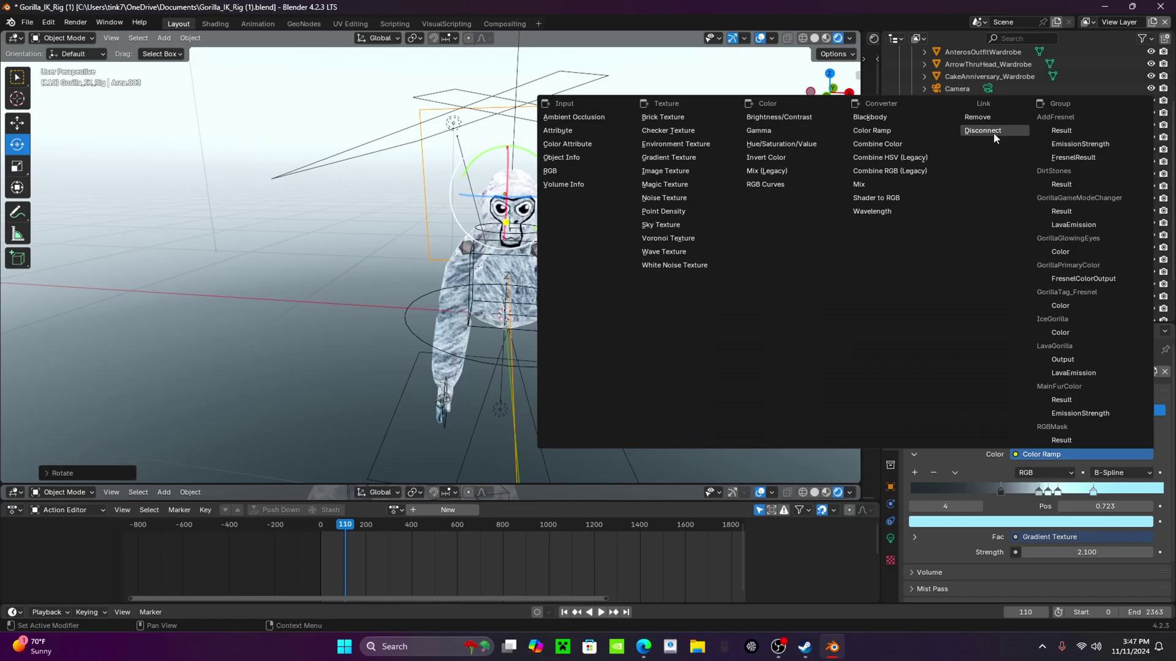
{"action": "left_click", "coordinate": [992, 131]}
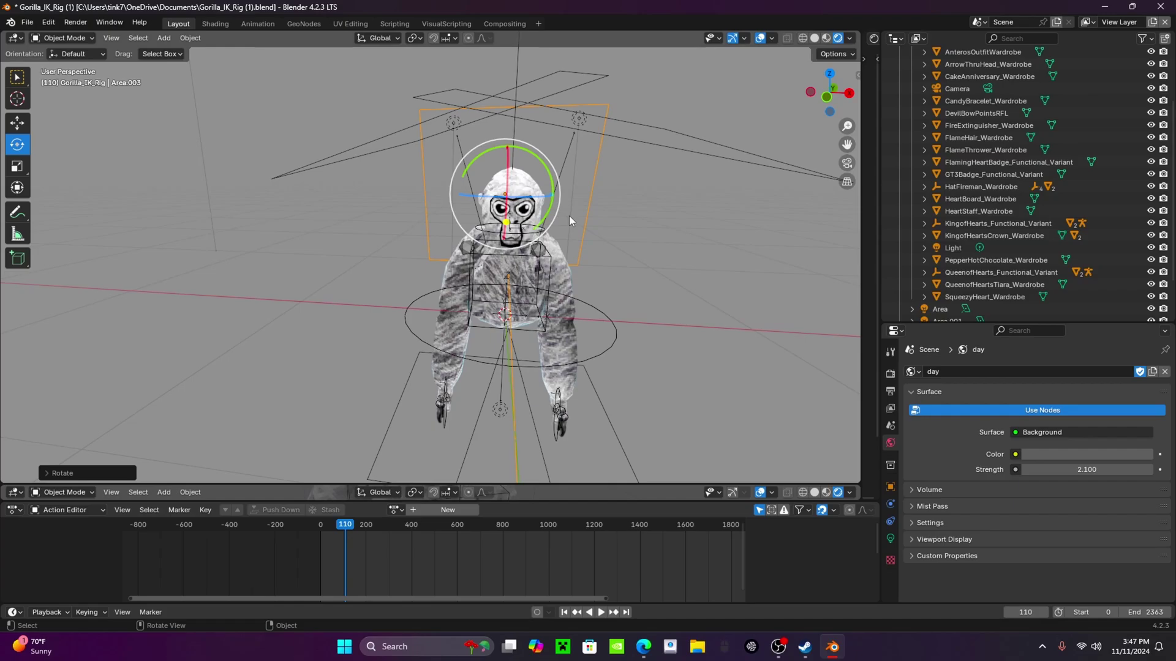
{"action": "left_click_drag", "start_coordinate": [1087, 470], "coordinate": [1117, 469]}
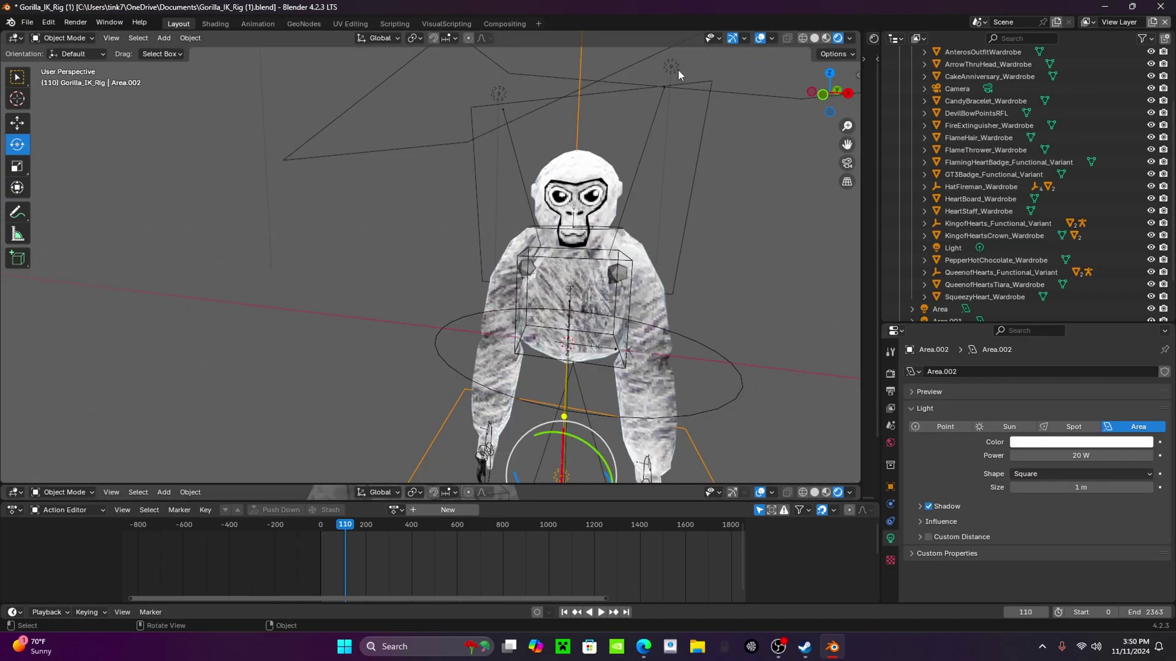
Try a different light colour on the area light above the gorilla and cancel the colour change.
{"action": "left_click", "coordinate": [671, 65]}
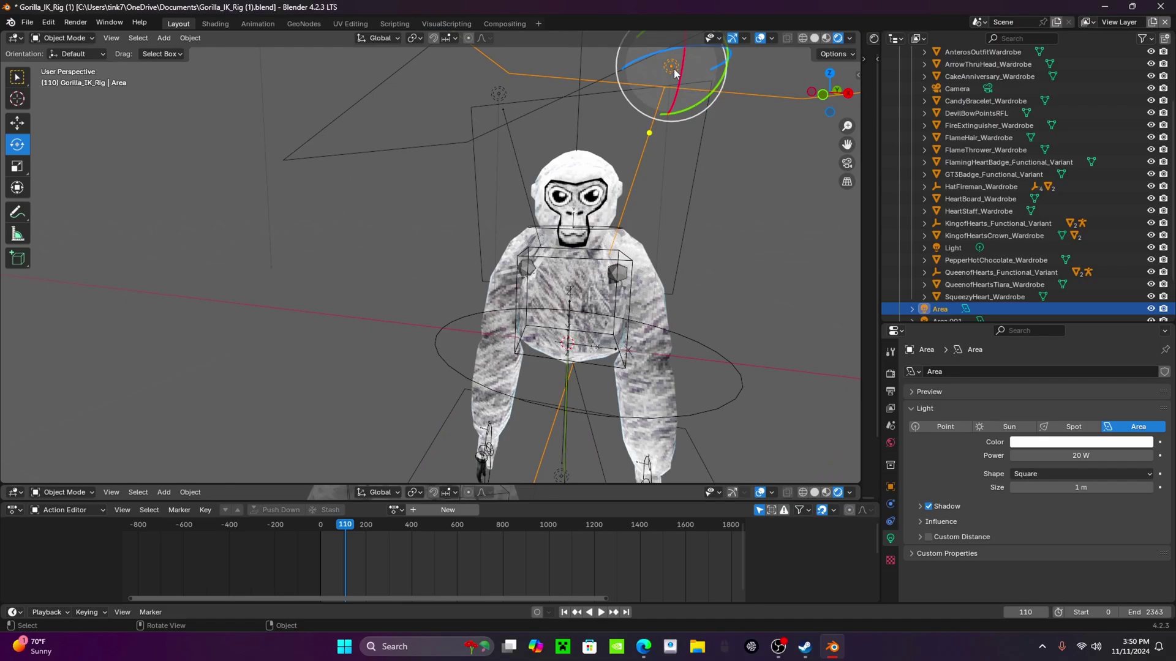
{"action": "left_click", "coordinate": [1081, 441]}
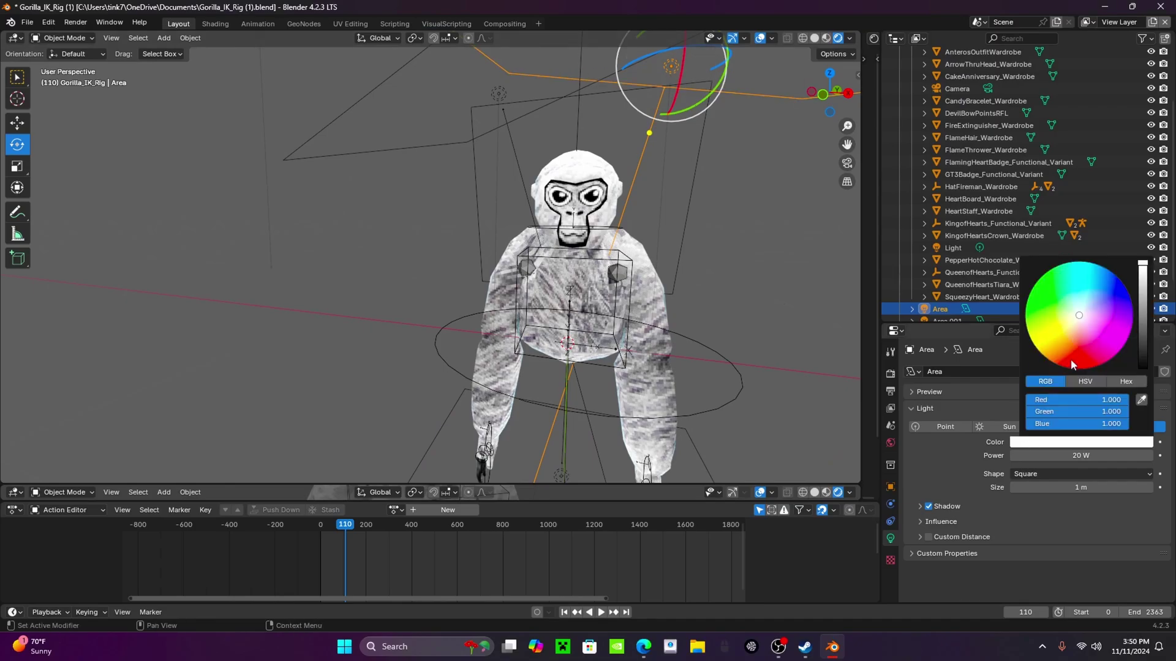
{"action": "left_click", "coordinate": [1070, 331]}
{"action": "key", "text": "Escape"}
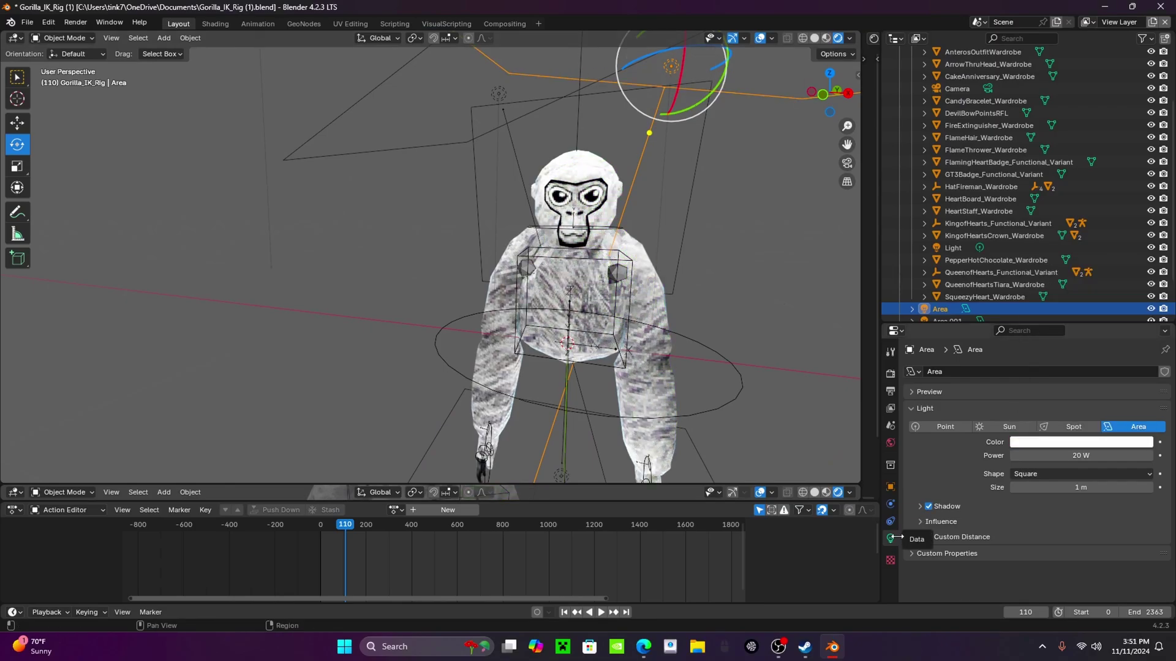
Try a larger size on the area light and reset it to 1 m.
{"action": "left_click_drag", "start_coordinate": [1053, 487], "coordinate": [1120, 487]}
{"action": "left_click", "coordinate": [1076, 488]}
{"action": "key", "text": "BackSpace"}
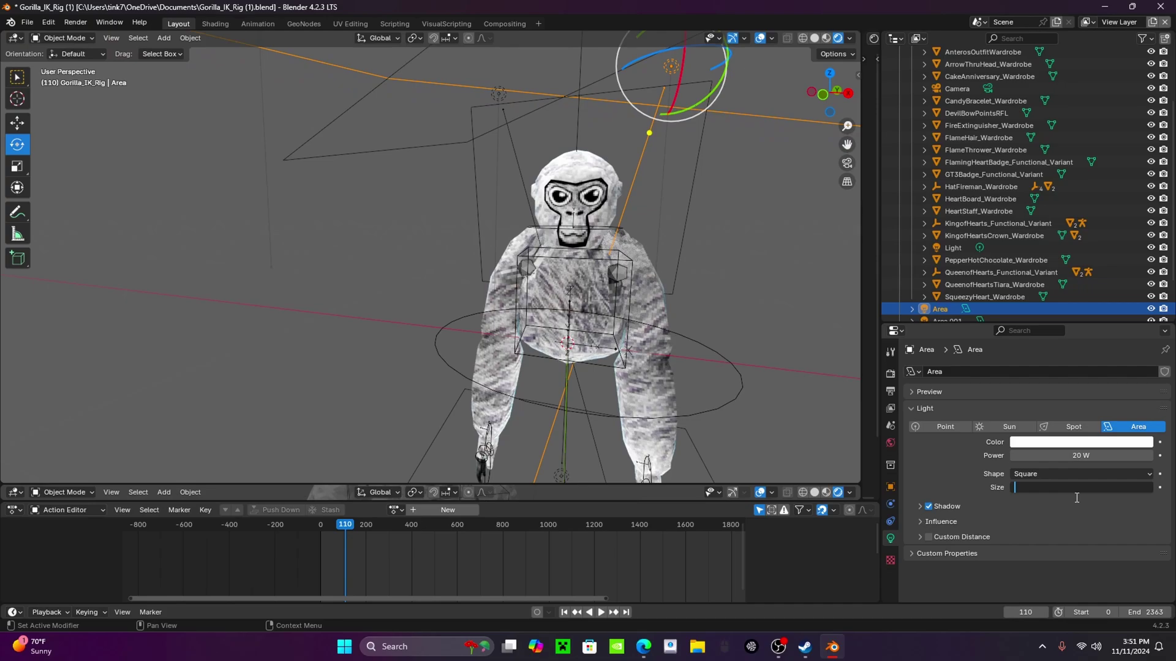
{"action": "type", "text": "1"}
{"action": "key", "text": "Return"}
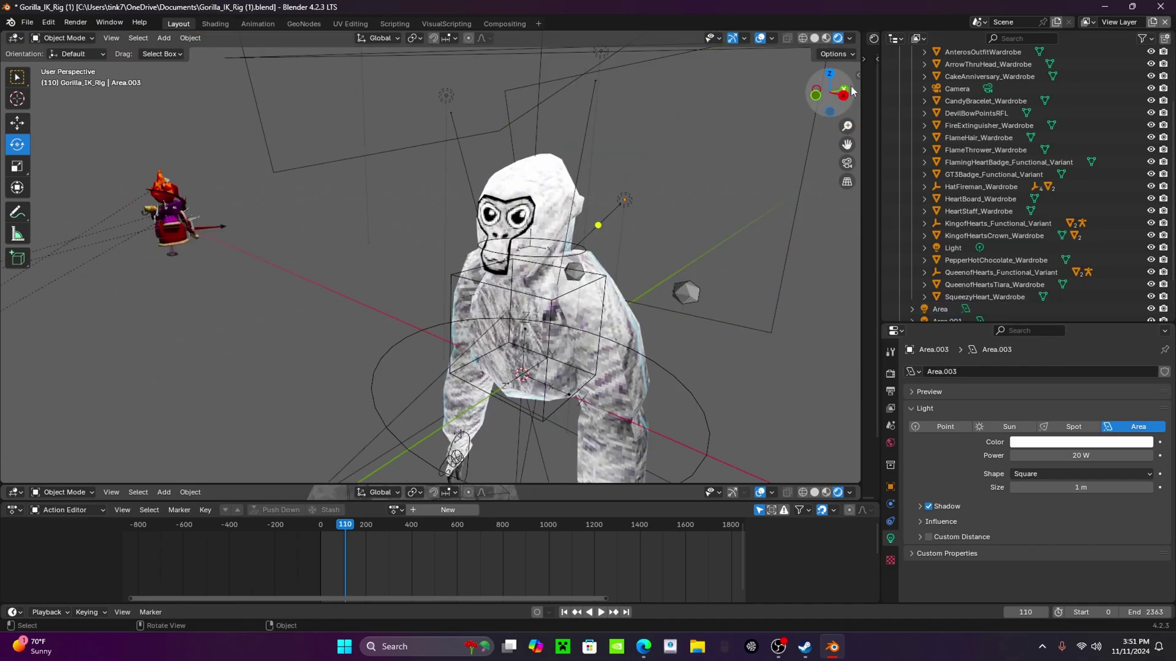
Select the Gorilla_IK_Rig armature around the gorilla and switch it to Pose Mode.
{"action": "left_click_drag", "start_coordinate": [852, 91], "coordinate": [702, 320]}
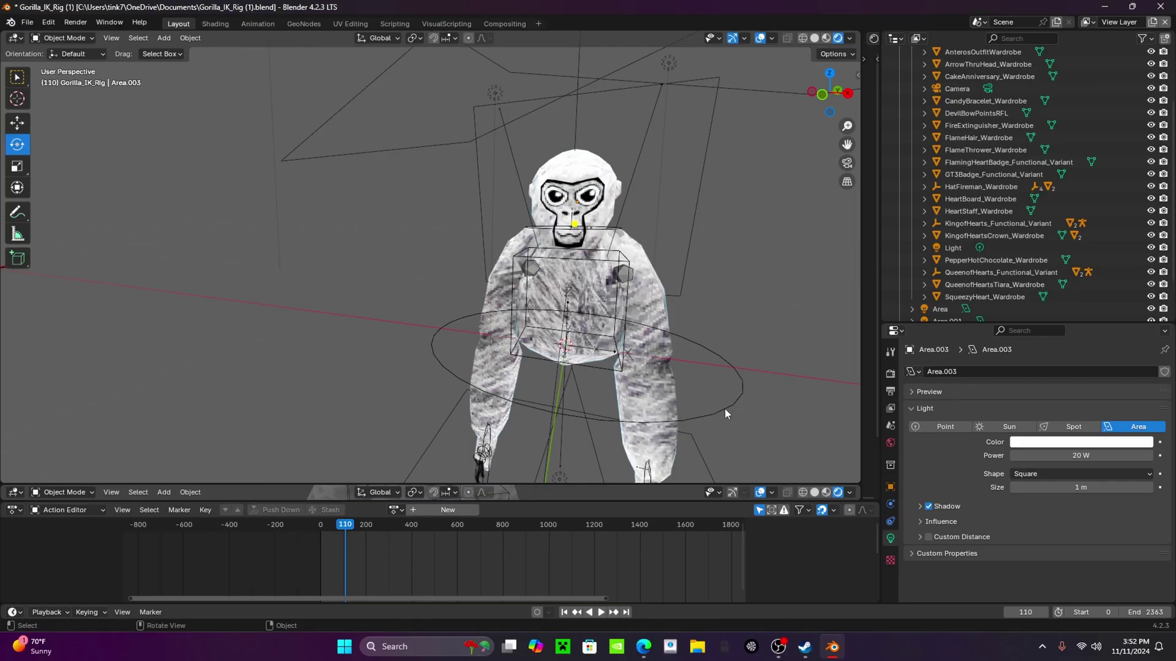
{"action": "left_click", "coordinate": [673, 319]}
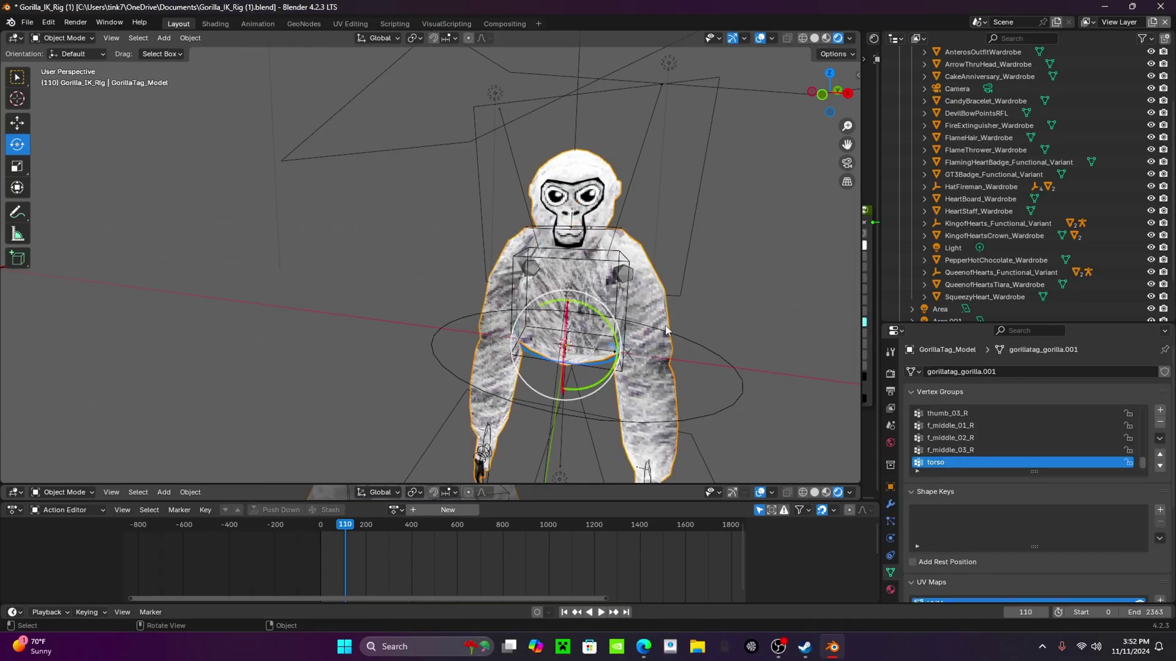
{"action": "left_click", "coordinate": [740, 396]}
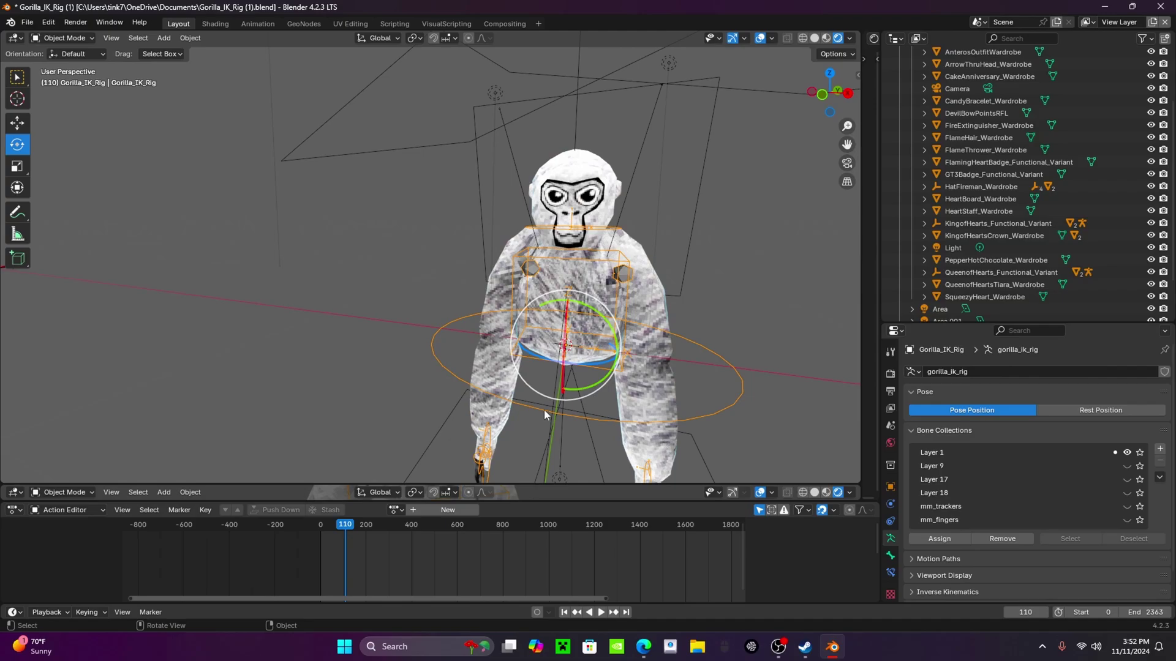
{"action": "left_click", "coordinate": [64, 38]}
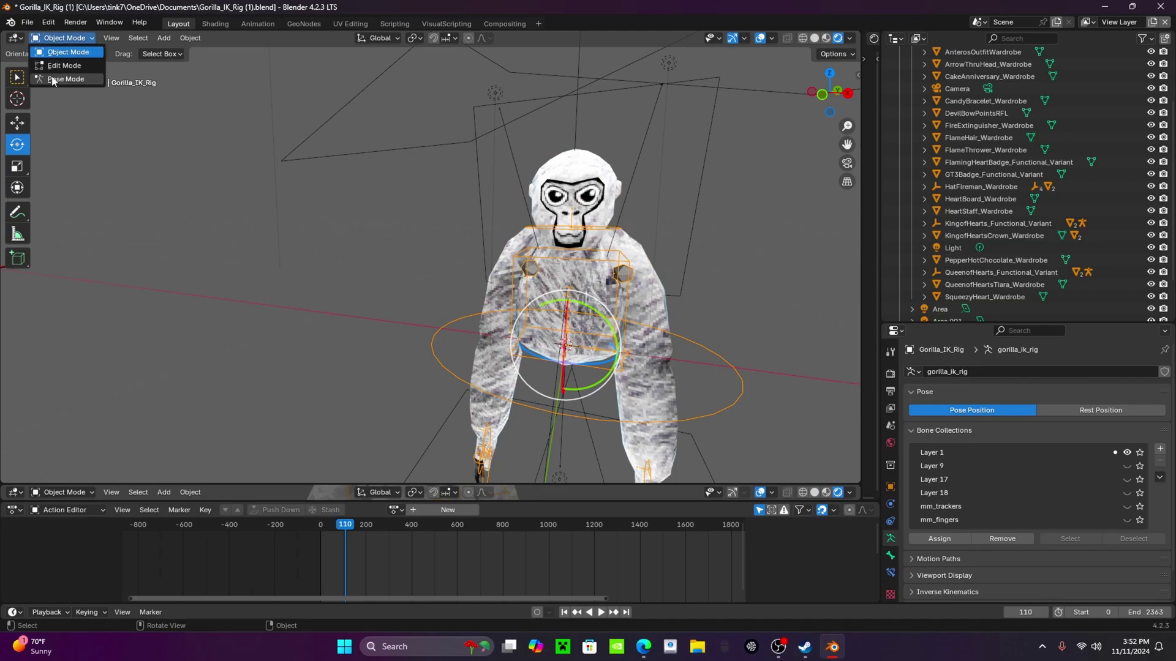
{"action": "left_click", "coordinate": [693, 353]}
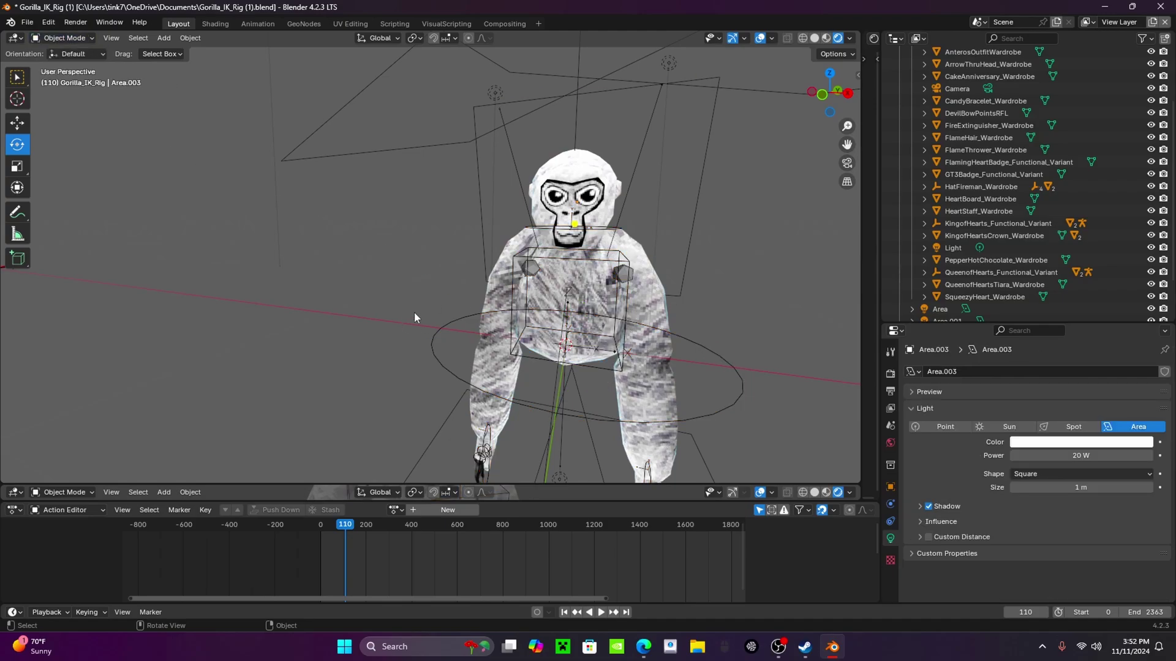
{"action": "left_click", "coordinate": [66, 39]}
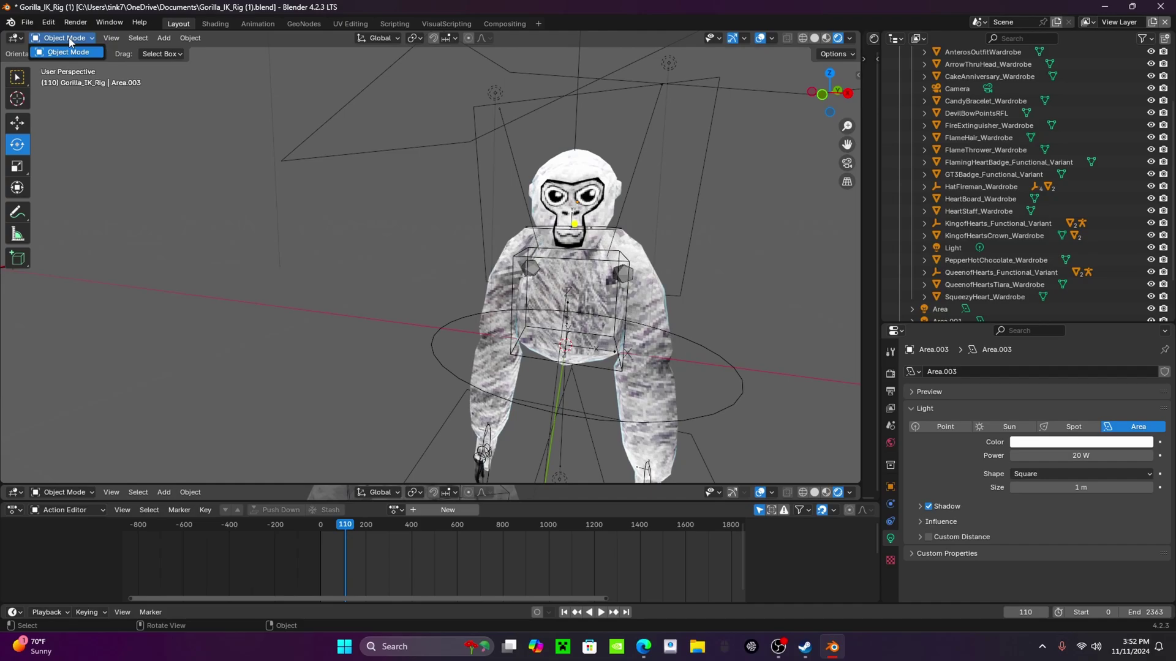
{"action": "key", "text": "ctrl+z"}
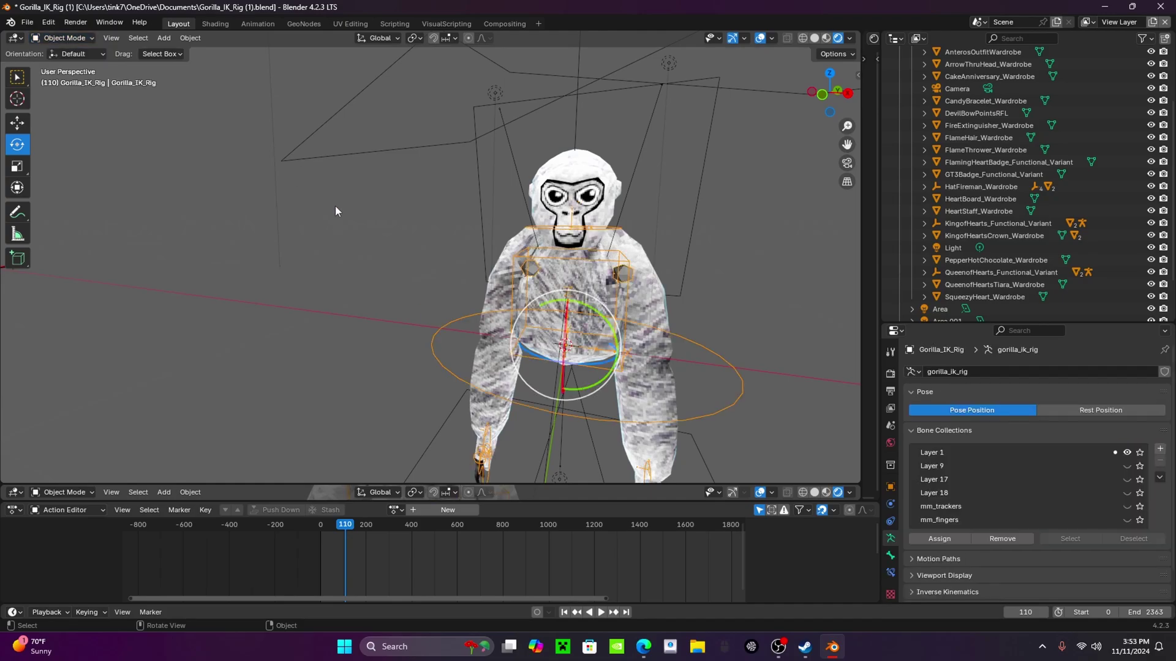
{"action": "left_click", "coordinate": [64, 40]}
{"action": "left_click", "coordinate": [66, 79]}
Select the head bone by the ring around the neck and try rotating it freely with a trackball rotation.
{"action": "middle_click_drag", "start_coordinate": [603, 380], "coordinate": [594, 392]}
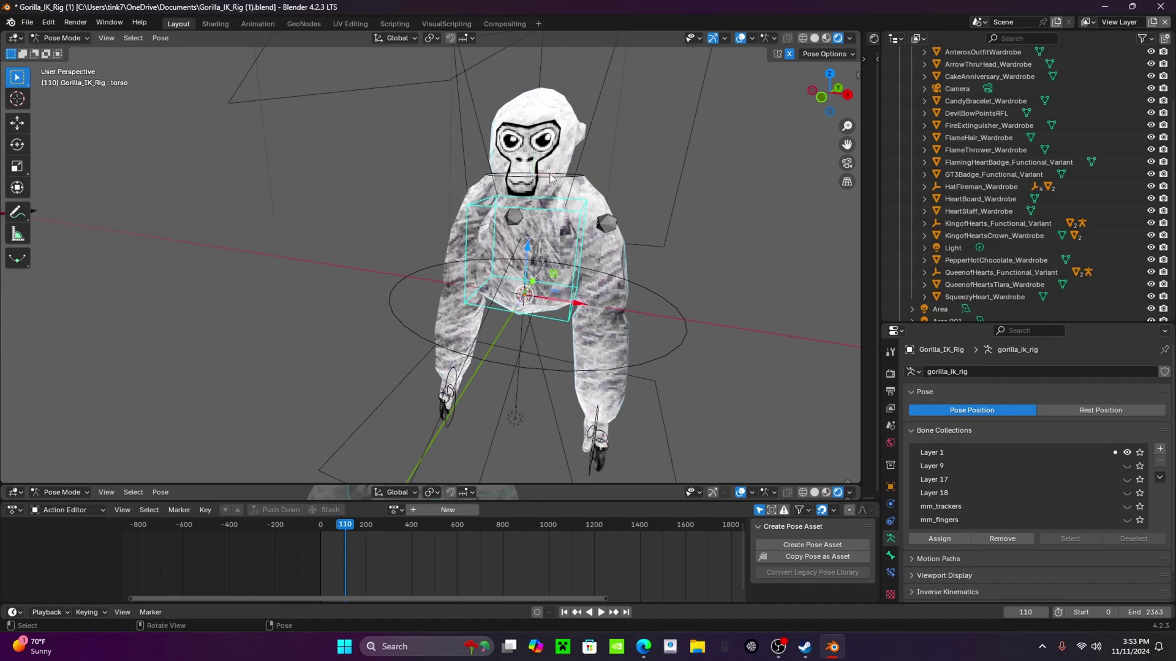
{"action": "scroll", "coordinate": [550, 178], "scroll_direction": "up", "scroll_amount": 6}
{"action": "scroll", "coordinate": [546, 161], "scroll_direction": "down", "scroll_amount": 2}
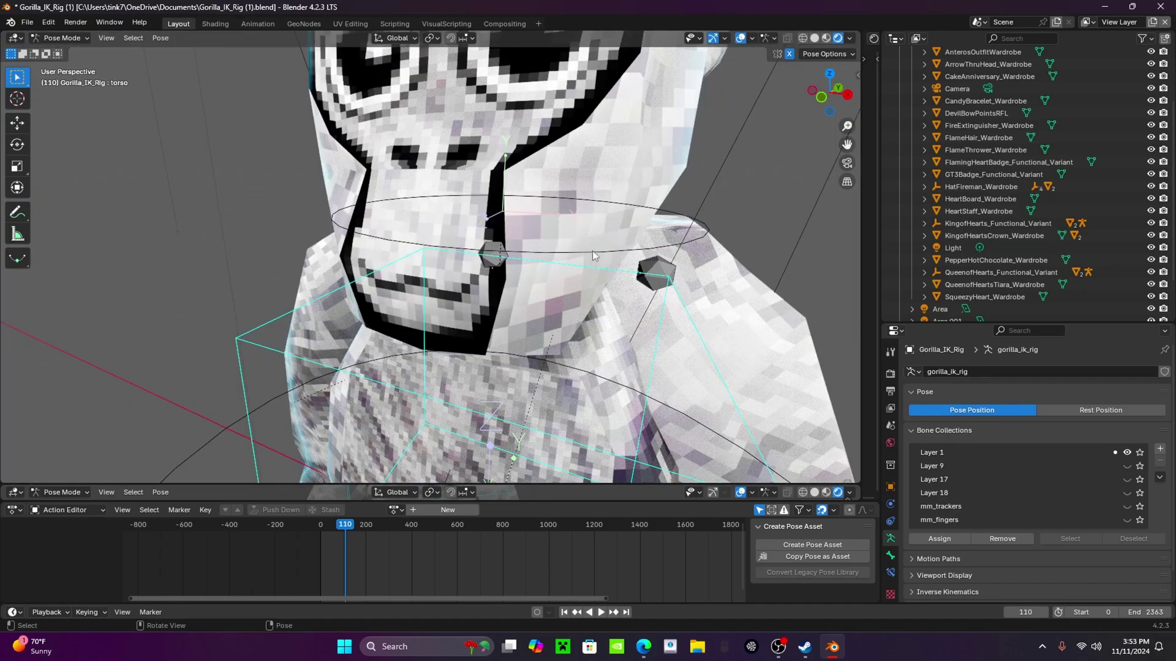
{"action": "left_click", "coordinate": [651, 245]}
{"action": "mouse_move", "coordinate": [501, 183]}
{"action": "left_mouse_down"}
{"action": "mouse_move", "coordinate": [525, 206]}
{"action": "mouse_move", "coordinate": [518, 190]}
{"action": "mouse_move", "coordinate": [506, 203]}
{"action": "left_mouse_up"}
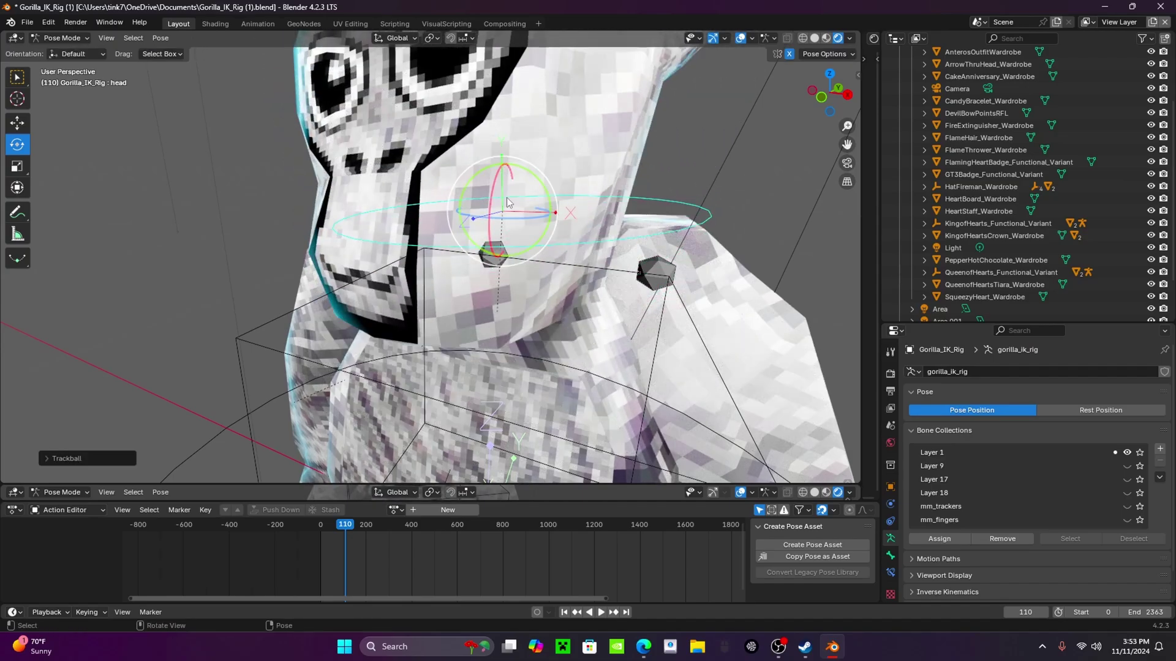
Try a free trackball rotation on the torso bone and cancel it.
{"action": "scroll", "coordinate": [507, 202], "scroll_direction": "down", "scroll_amount": 6}
{"action": "left_click", "coordinate": [523, 323]}
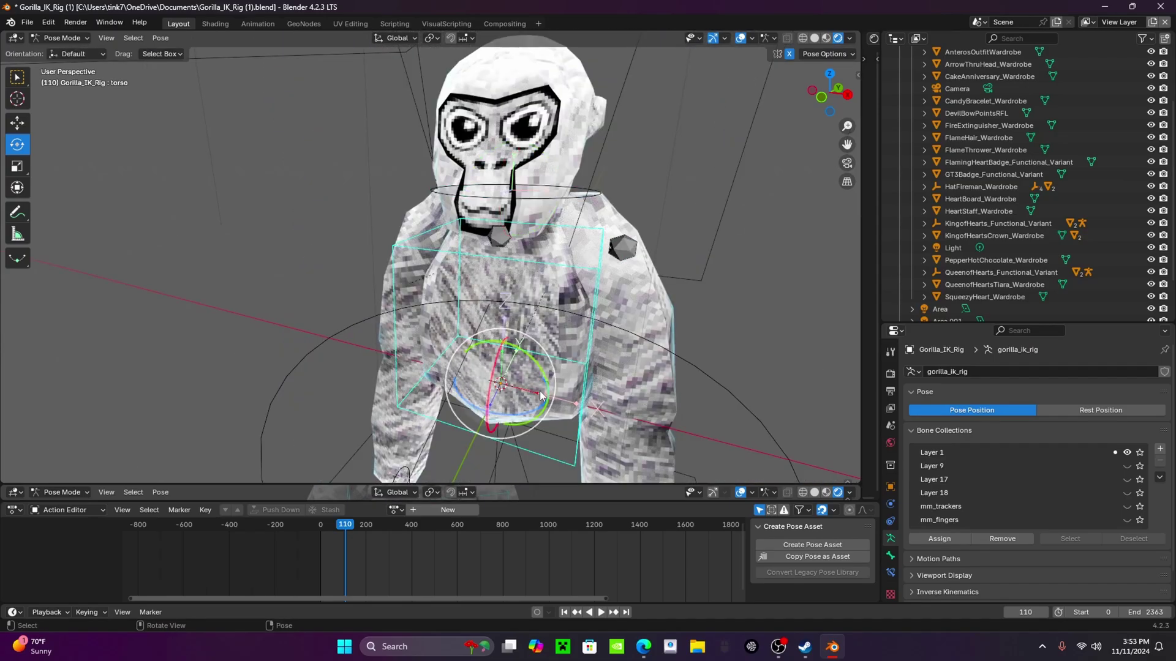
{"action": "key", "text": "r"}
{"action": "key", "text": "r"}
{"action": "right_click", "coordinate": [642, 341]}
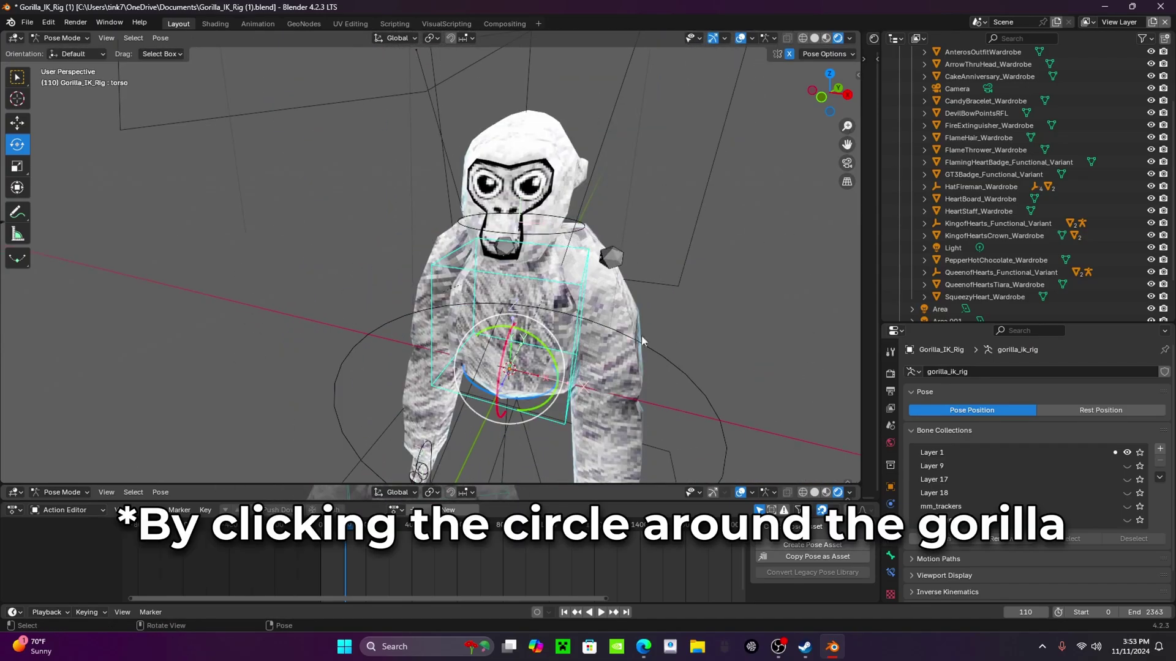
Select the root bone by the large circle around the gorilla and rotate the whole rig with a trackball rotation.
{"action": "left_click", "coordinate": [686, 368]}
{"action": "key", "text": "r"}
{"action": "key", "text": "r"}
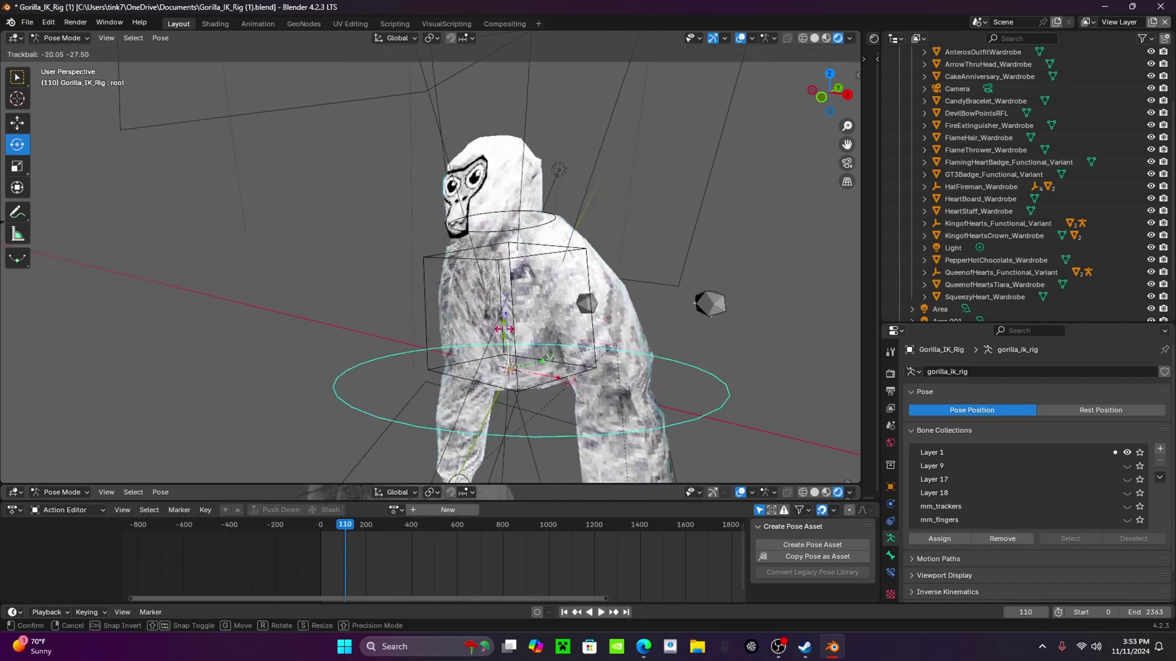
{"action": "left_click", "coordinate": [524, 367]}
Try a trackball rotation on the right hand controller and cancel it.
{"action": "left_click", "coordinate": [503, 367]}
{"action": "key", "text": "r"}
{"action": "key", "text": "r"}
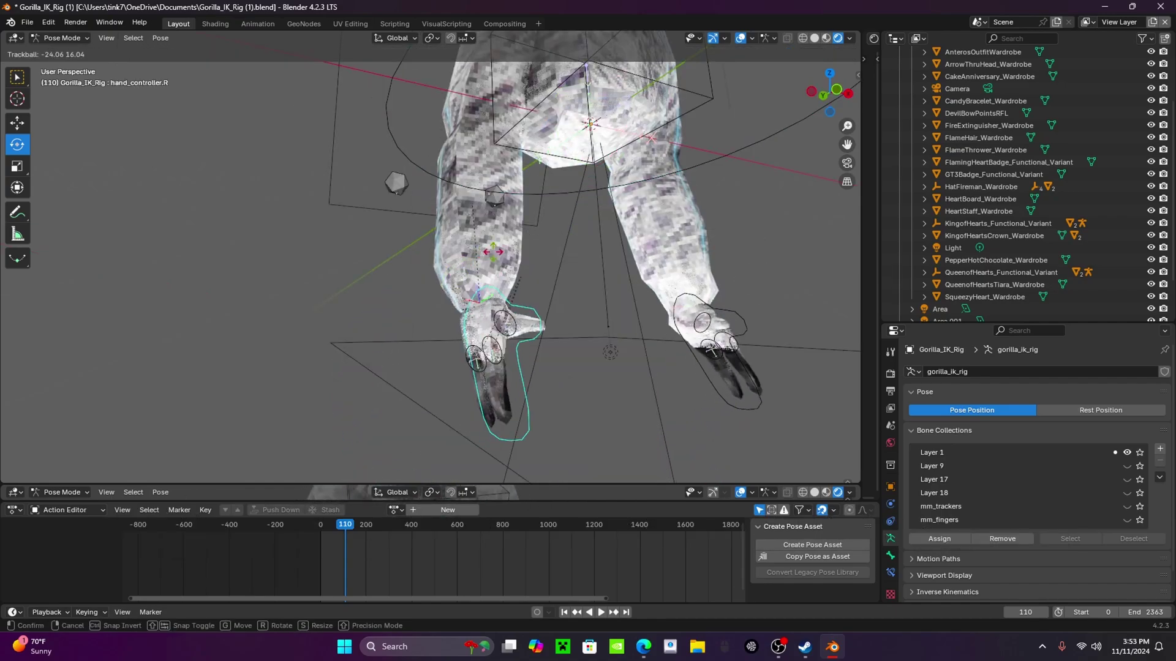
{"action": "right_click", "coordinate": [496, 383]}
Rotate the right index finger control freely and move the right hand controller slightly upward along the Z axis.
{"action": "scroll", "coordinate": [496, 384], "scroll_direction": "up", "scroll_amount": 5}
{"action": "left_click", "coordinate": [475, 348]}
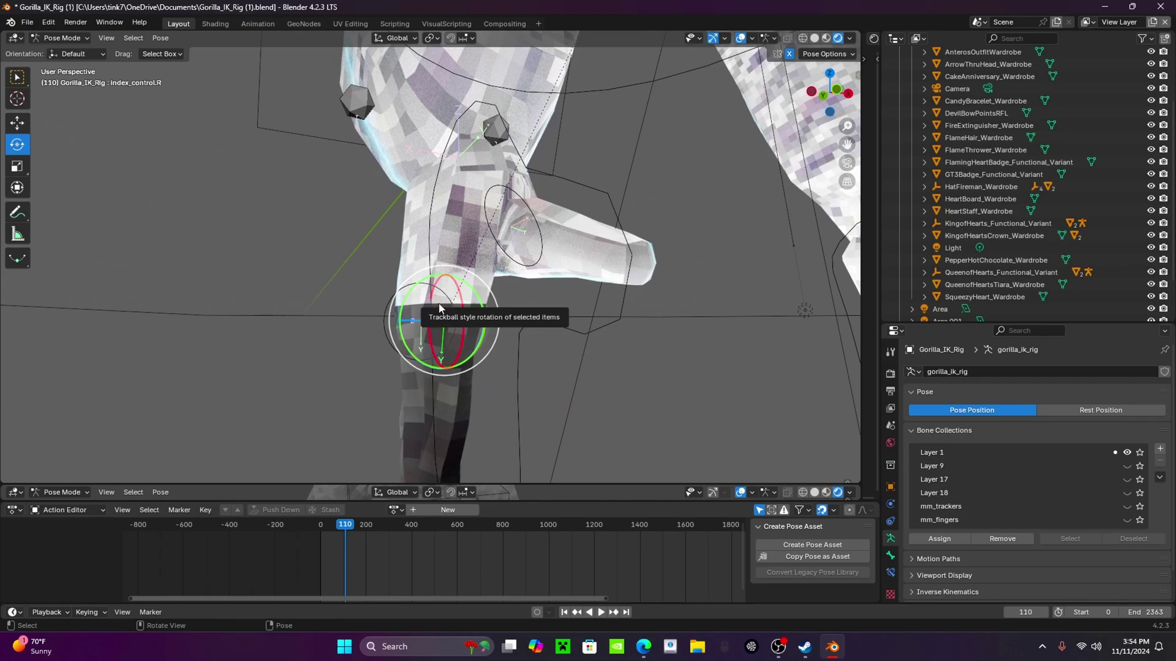
{"action": "key", "text": "r"}
{"action": "key", "text": "r"}
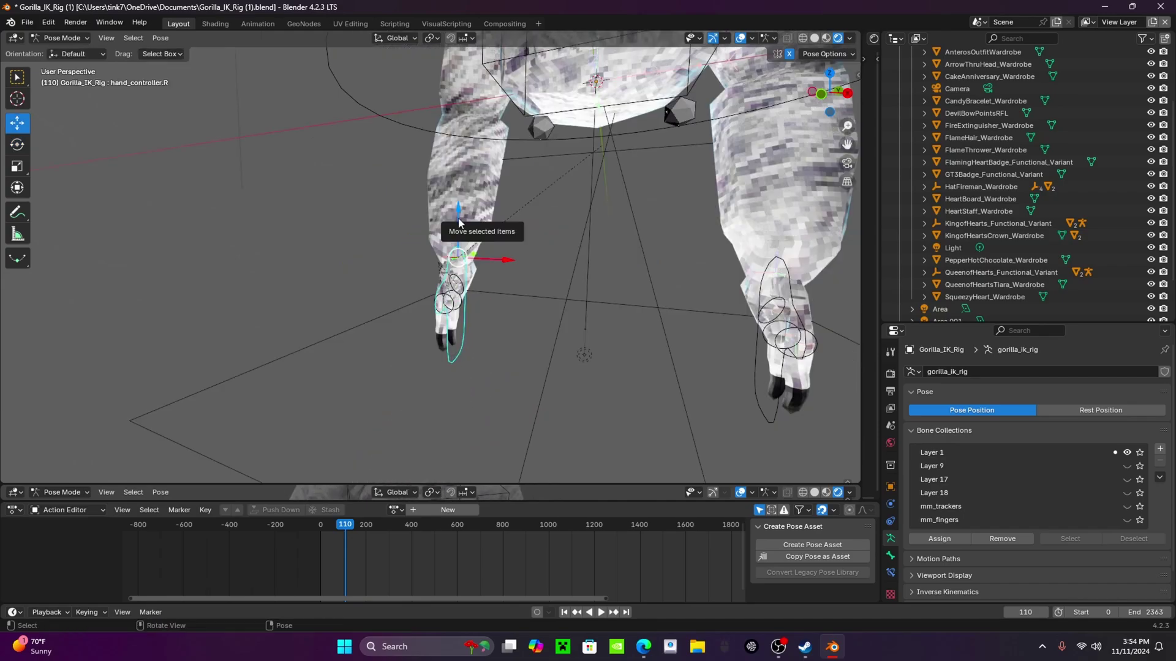
{"action": "left_click_drag", "start_coordinate": [460, 223], "coordinate": [459, 218]}
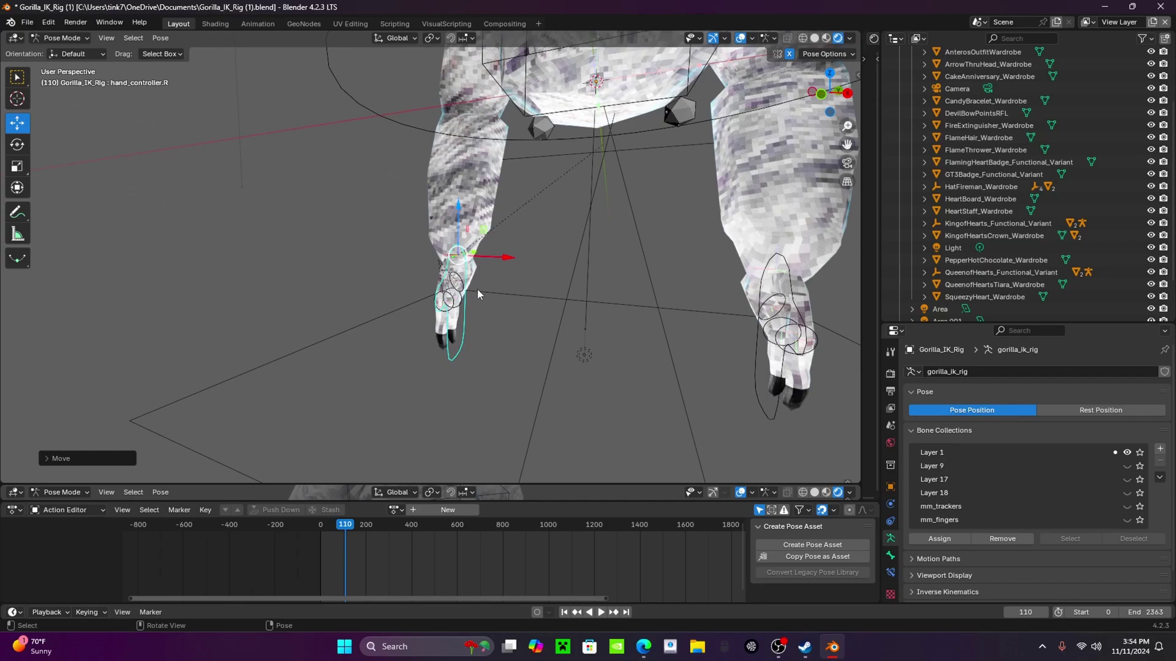
Lower the hand controllers along Z, turn off X-axis mirroring, and raise only the right hand controller.
{"action": "mouse_move", "coordinate": [460, 205]}
{"action": "left_mouse_down"}
{"action": "mouse_move", "coordinate": [467, 136]}
{"action": "mouse_move", "coordinate": [465, 218]}
{"action": "left_mouse_up"}
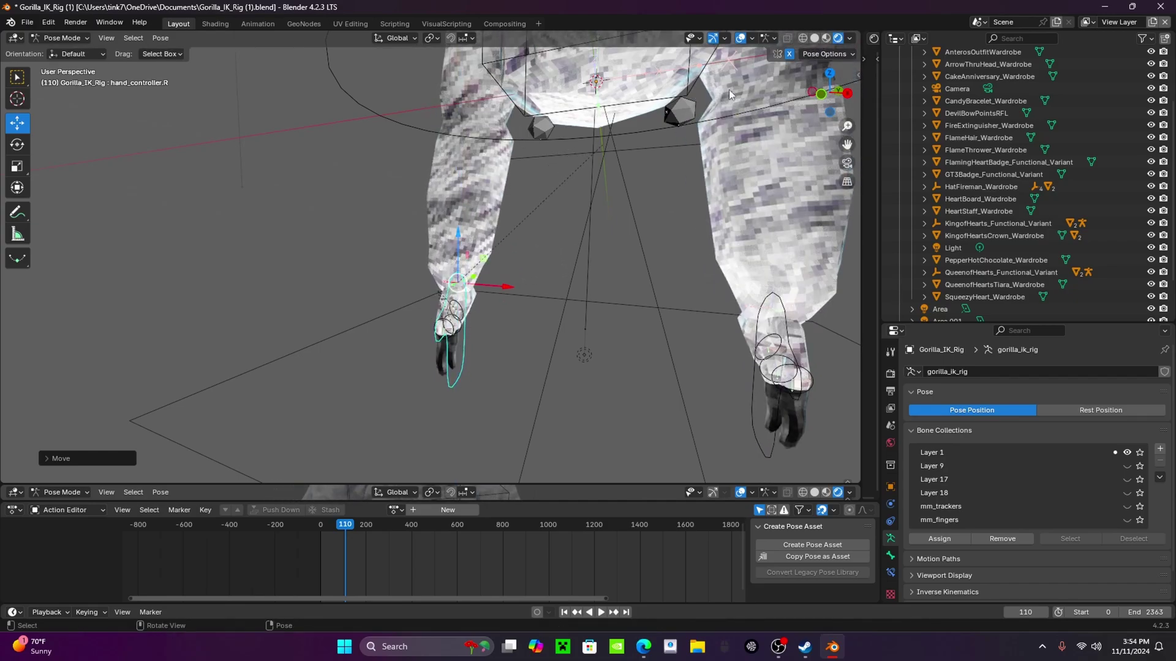
{"action": "left_click", "coordinate": [788, 54]}
{"action": "left_click_drag", "start_coordinate": [458, 236], "coordinate": [458, 207]}
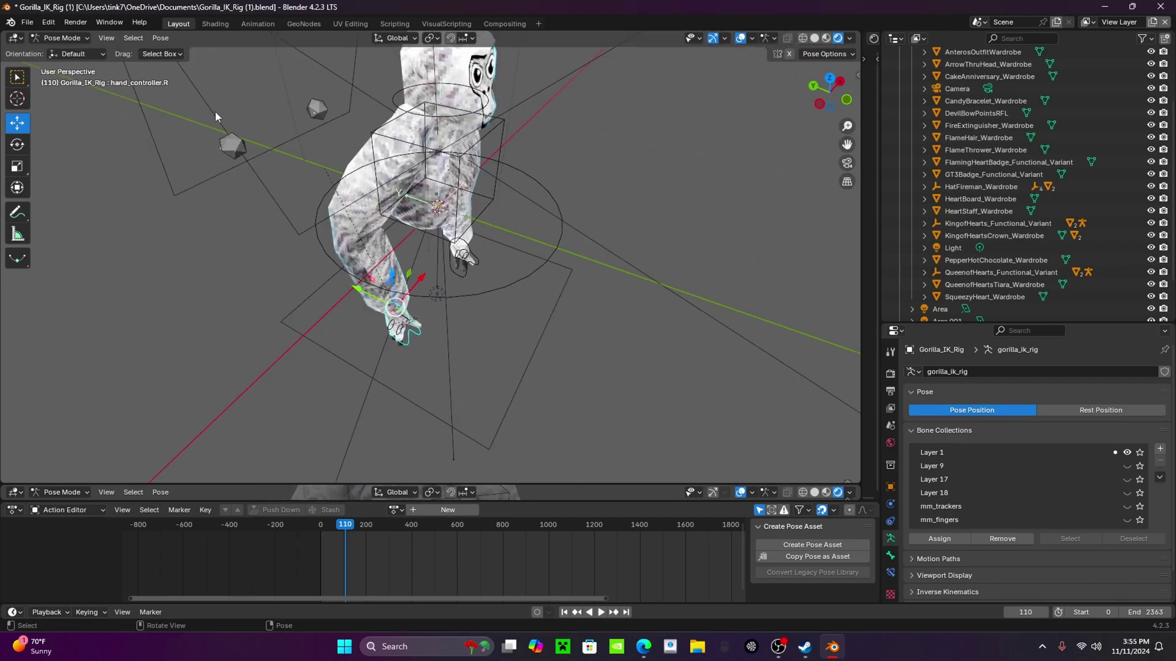
Deselect the hand controller and switch the gorilla rig from Pose Mode to Object Mode.
{"action": "left_click", "coordinate": [229, 114]}
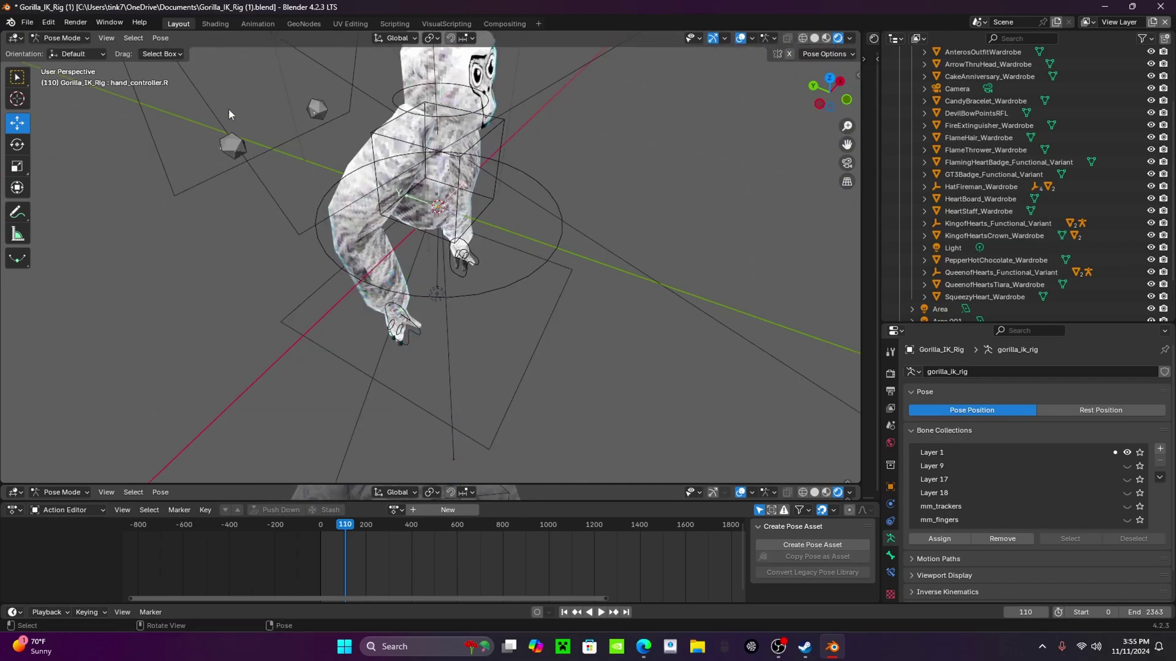
{"action": "scroll", "coordinate": [251, 125], "scroll_direction": "down", "scroll_amount": 2}
{"action": "scroll", "coordinate": [379, 208], "scroll_direction": "up", "scroll_amount": 1}
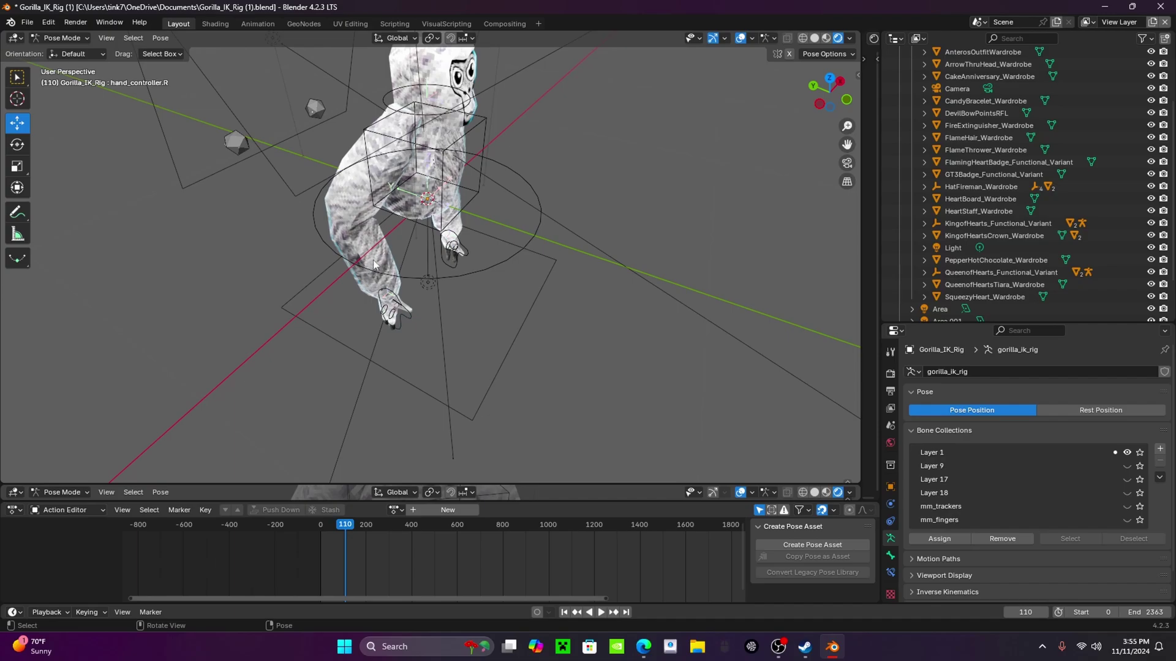
{"action": "left_click", "coordinate": [359, 269]}
{"action": "left_click", "coordinate": [69, 38]}
{"action": "left_click", "coordinate": [63, 49]}
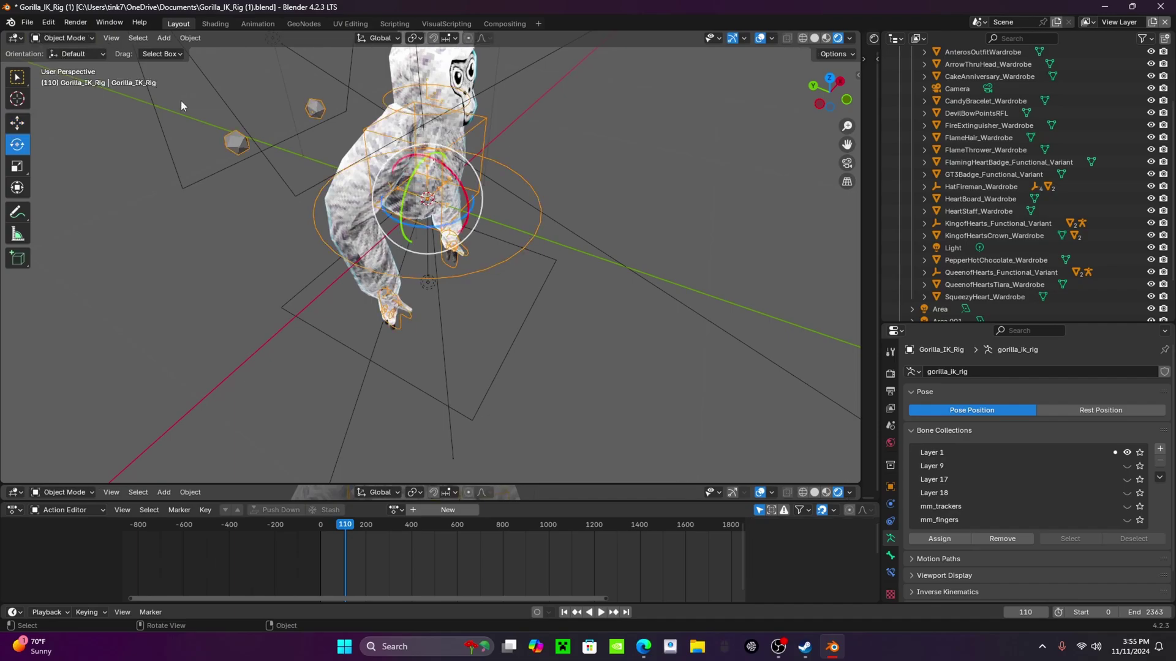
Select the existing camera in the scene and delete it.
{"action": "left_click", "coordinate": [231, 99]}
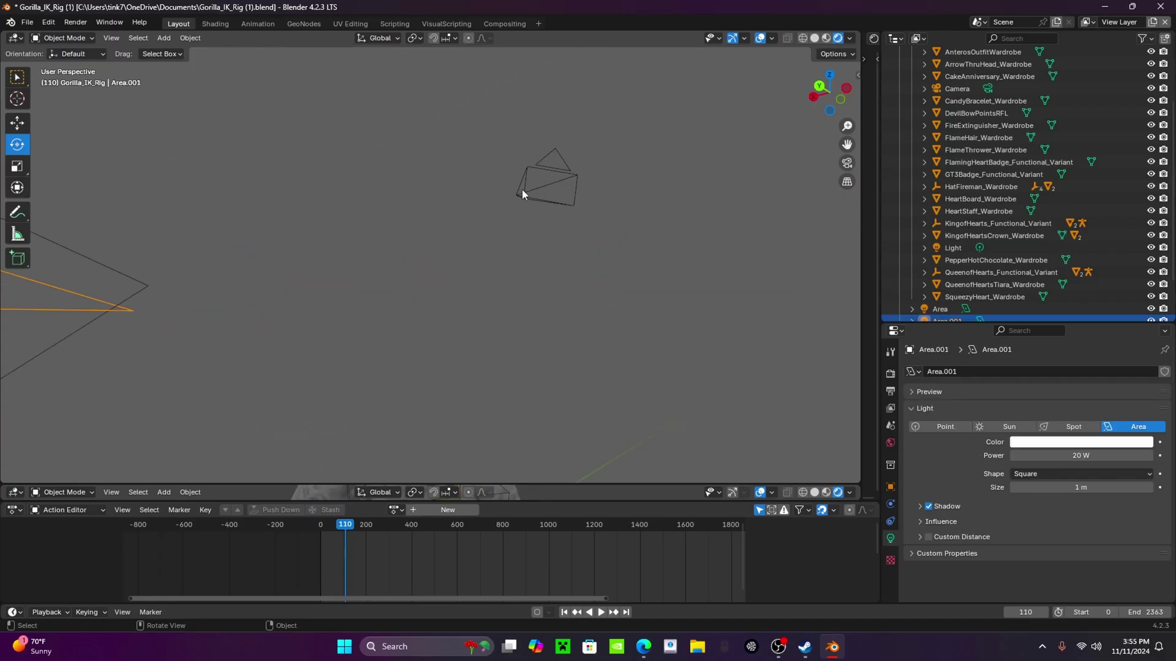
{"action": "left_click", "coordinate": [522, 189]}
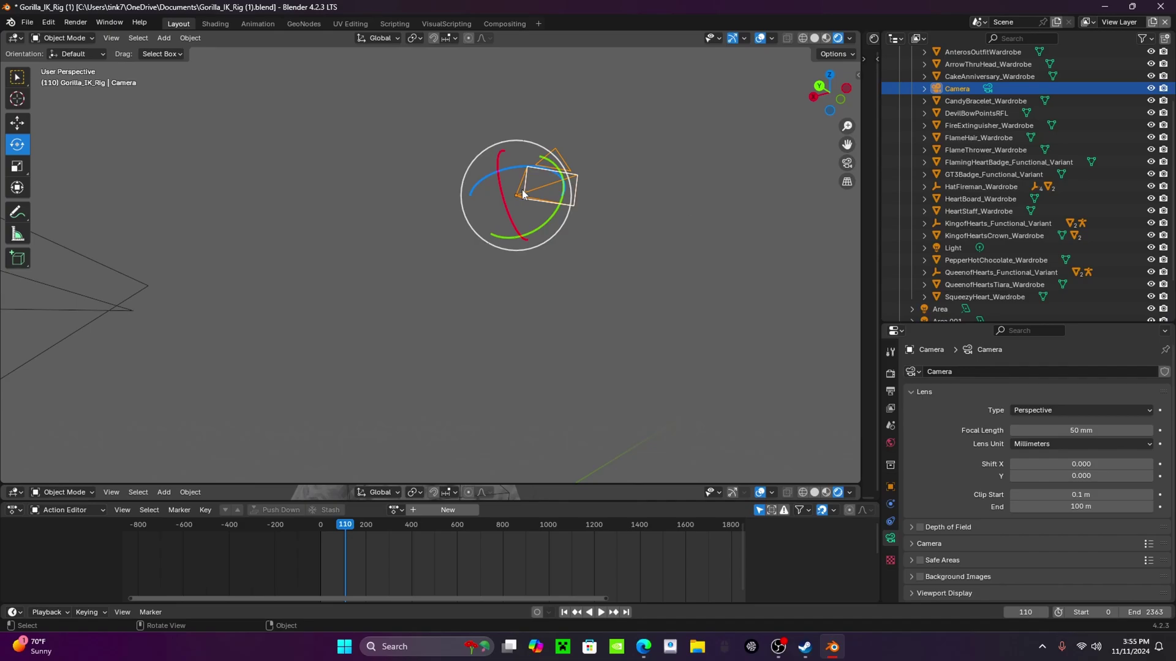
{"action": "right_click", "coordinate": [527, 208]}
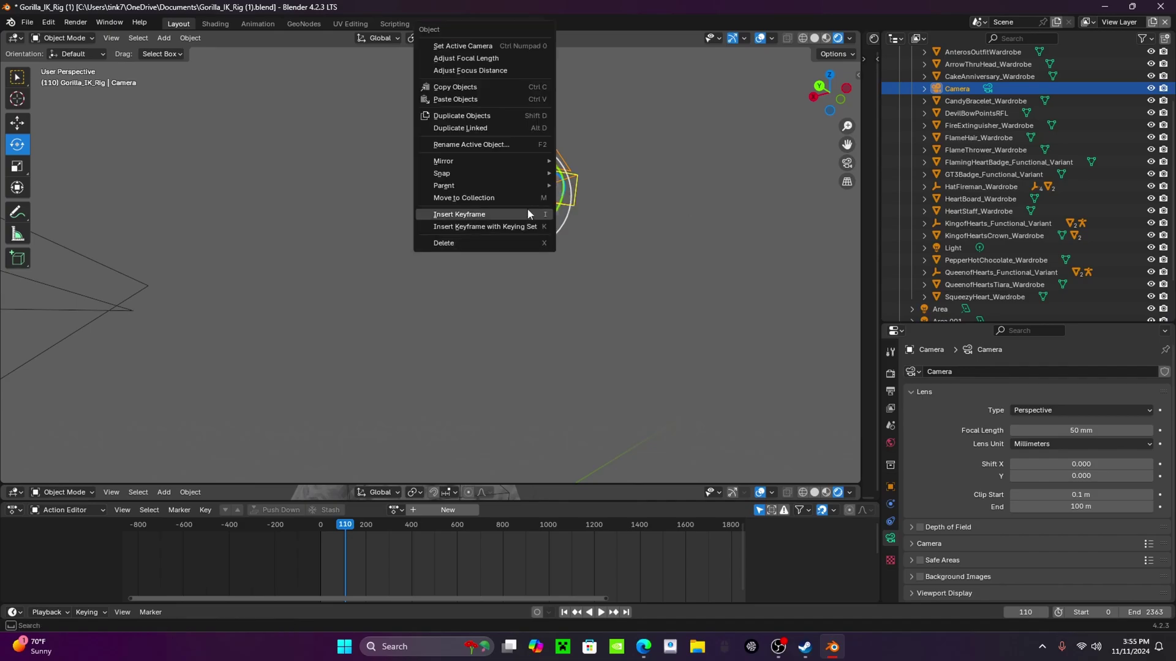
{"action": "left_click", "coordinate": [505, 246]}
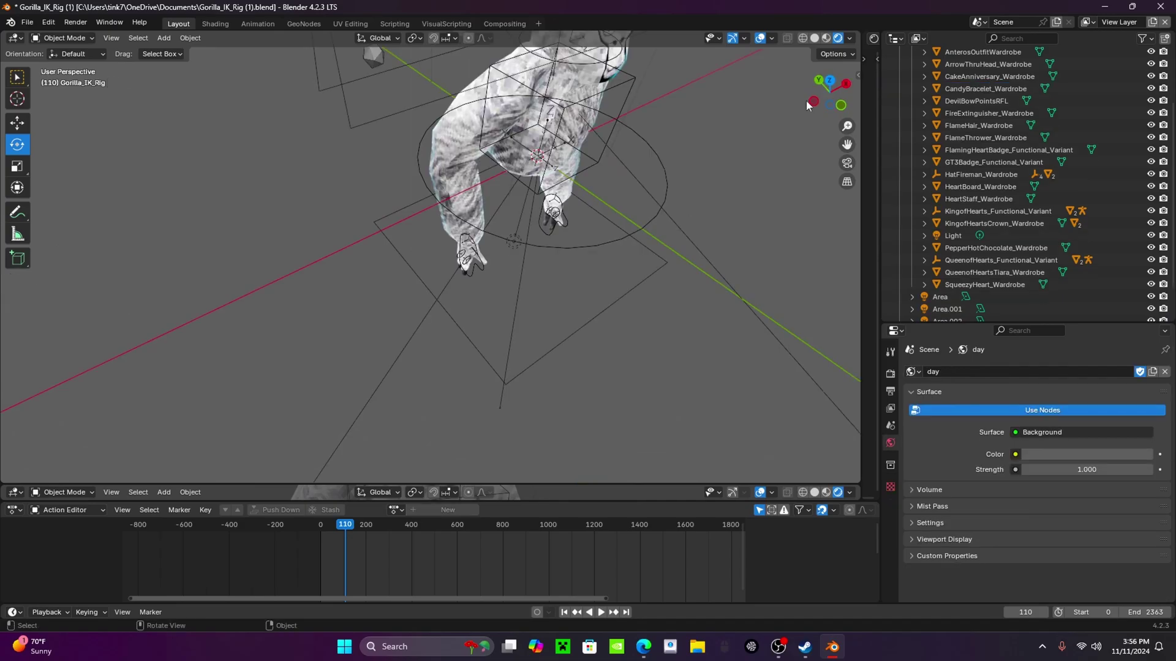
Face the gorilla from the front, keep the Move tool active, and add a new camera at the 3D cursor.
{"action": "left_click_drag", "start_coordinate": [821, 100], "coordinate": [780, 58]}
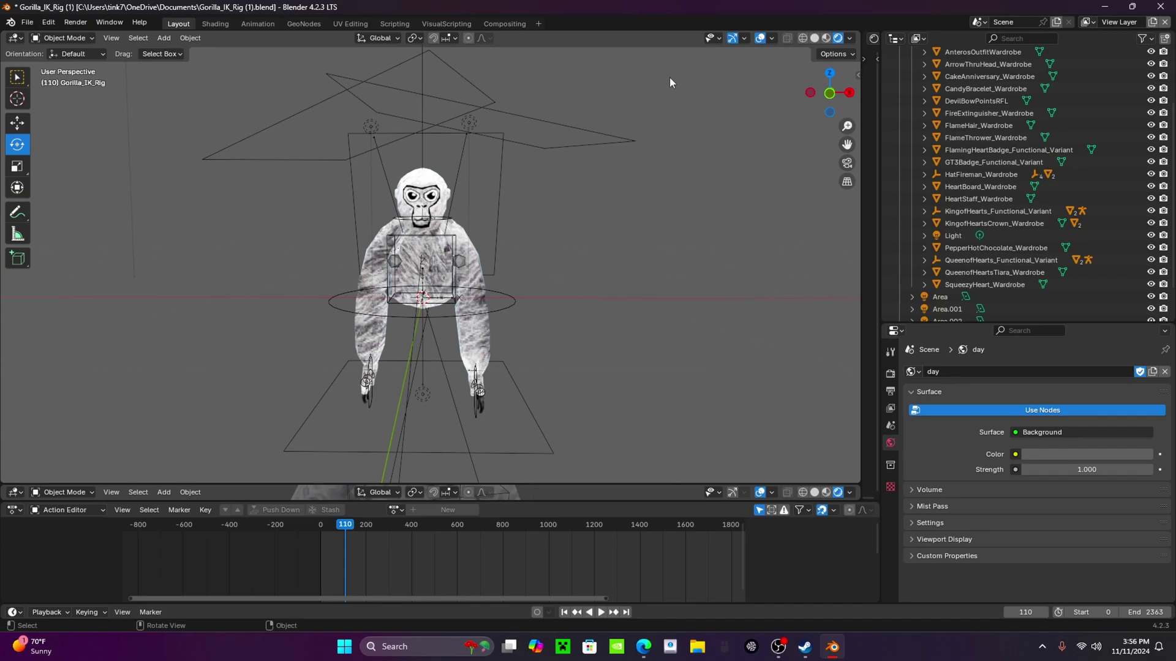
{"action": "mouse_move", "coordinate": [830, 92]}
{"action": "left_mouse_down"}
{"action": "mouse_move", "coordinate": [817, 98]}
{"action": "mouse_move", "coordinate": [827, 92]}
{"action": "left_mouse_up"}
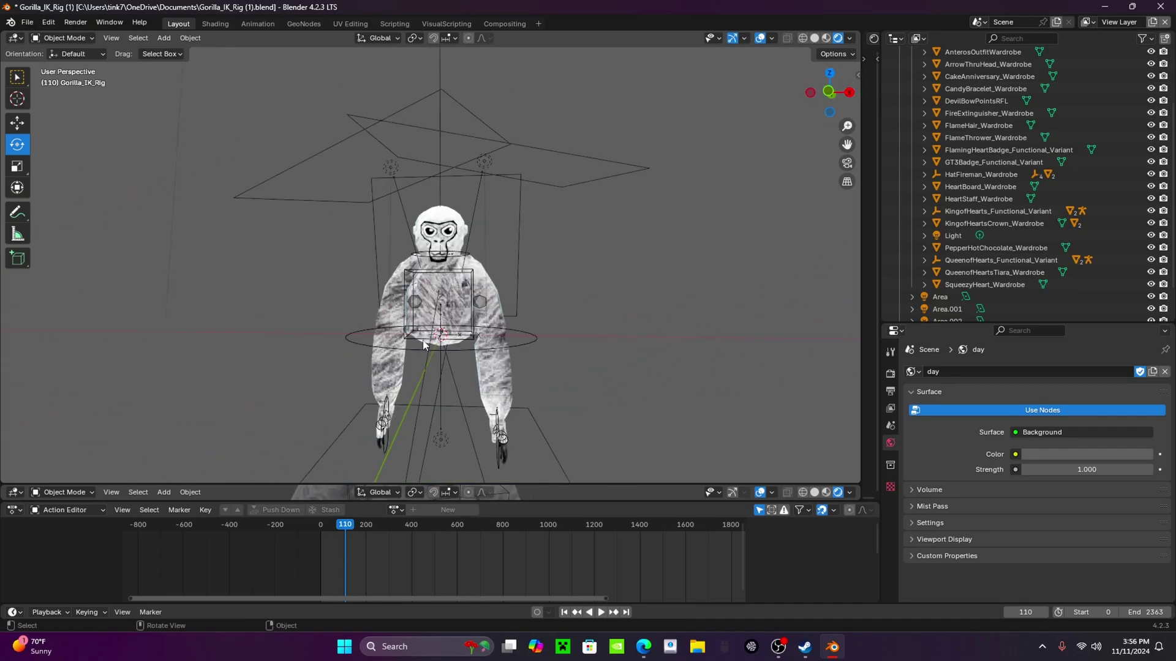
{"action": "left_click", "coordinate": [21, 101]}
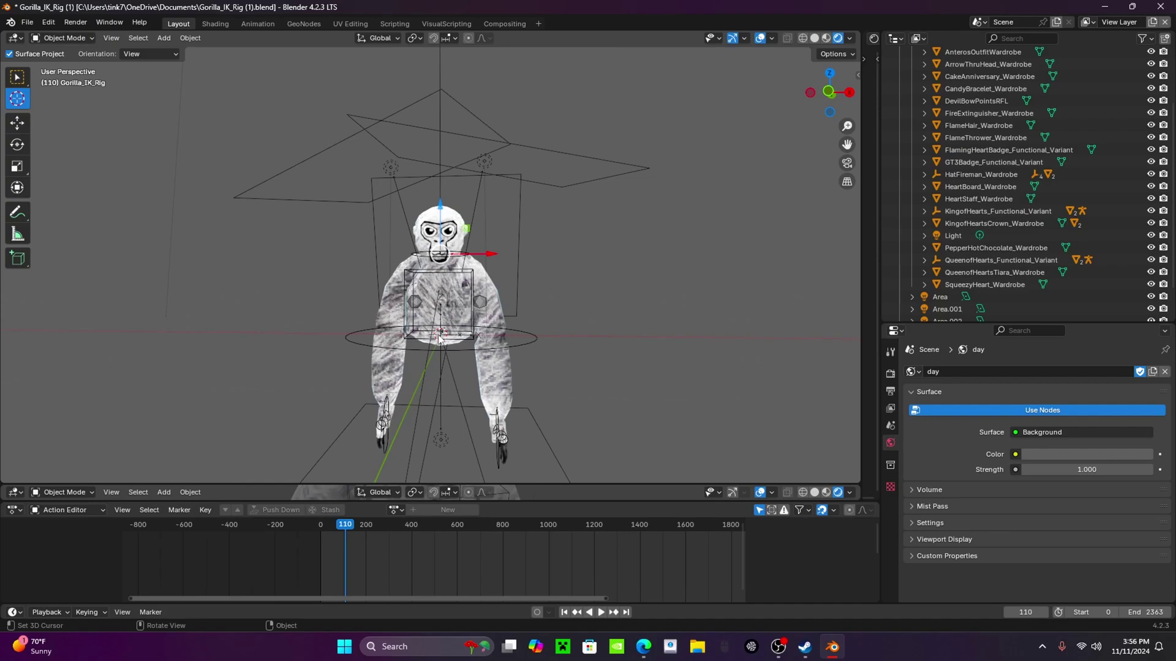
{"action": "key", "text": "shift+space"}
{"action": "key", "text": "g"}
{"action": "left_click", "coordinate": [163, 38]}
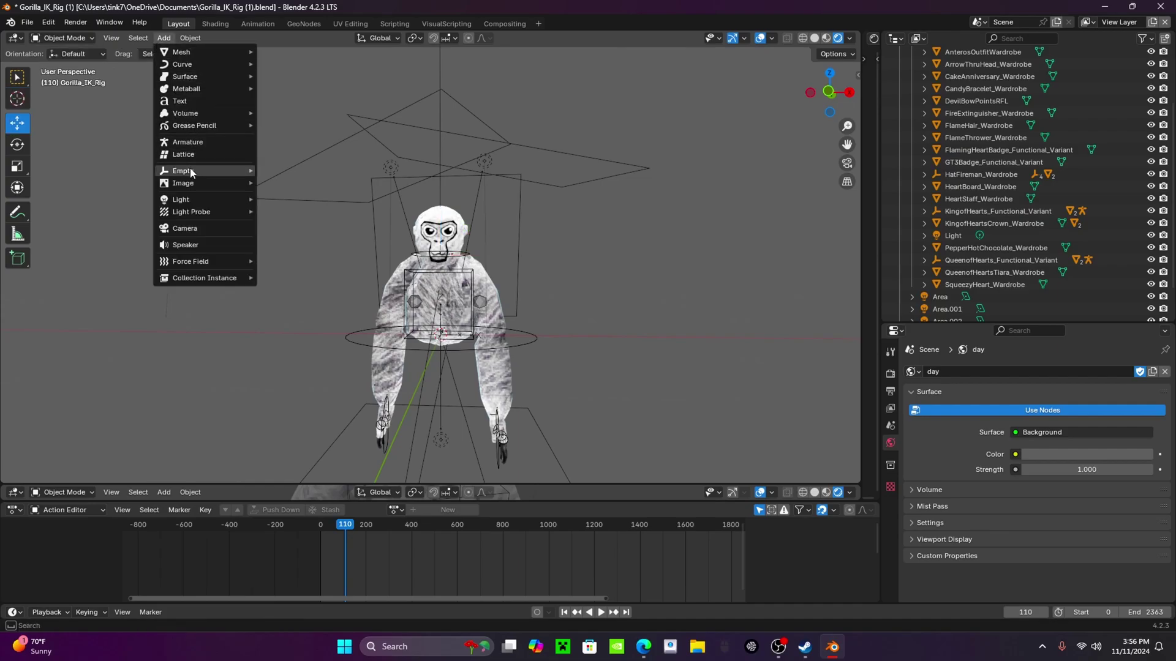
{"action": "mouse_move", "coordinate": [194, 201]}
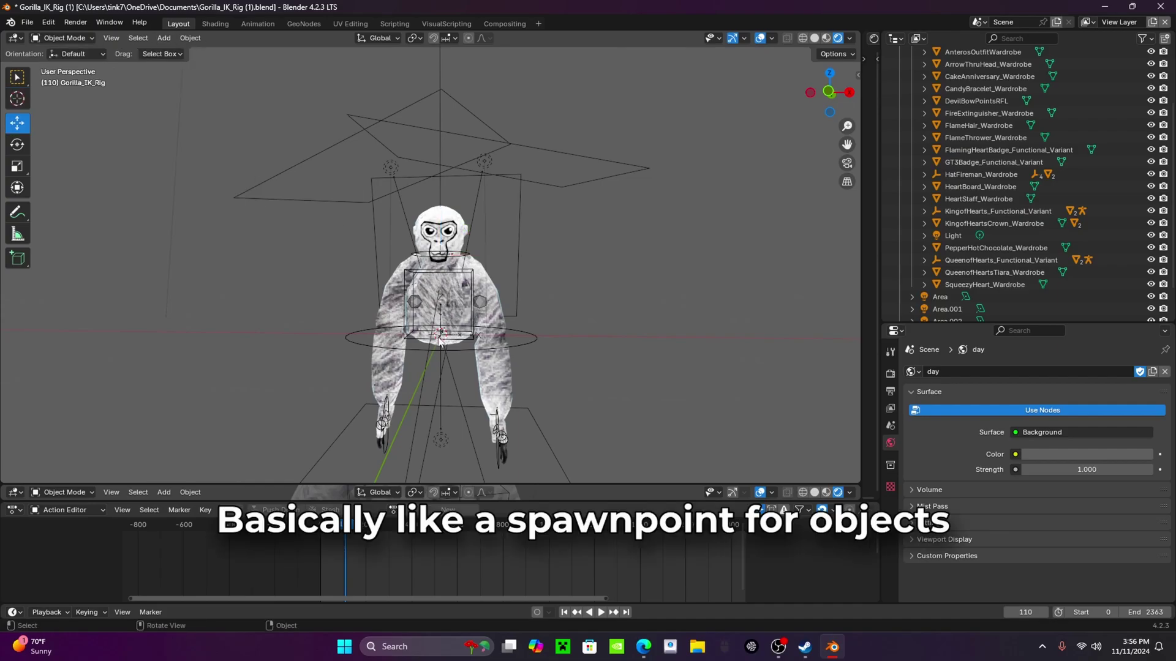
{"action": "left_click", "coordinate": [170, 41]}
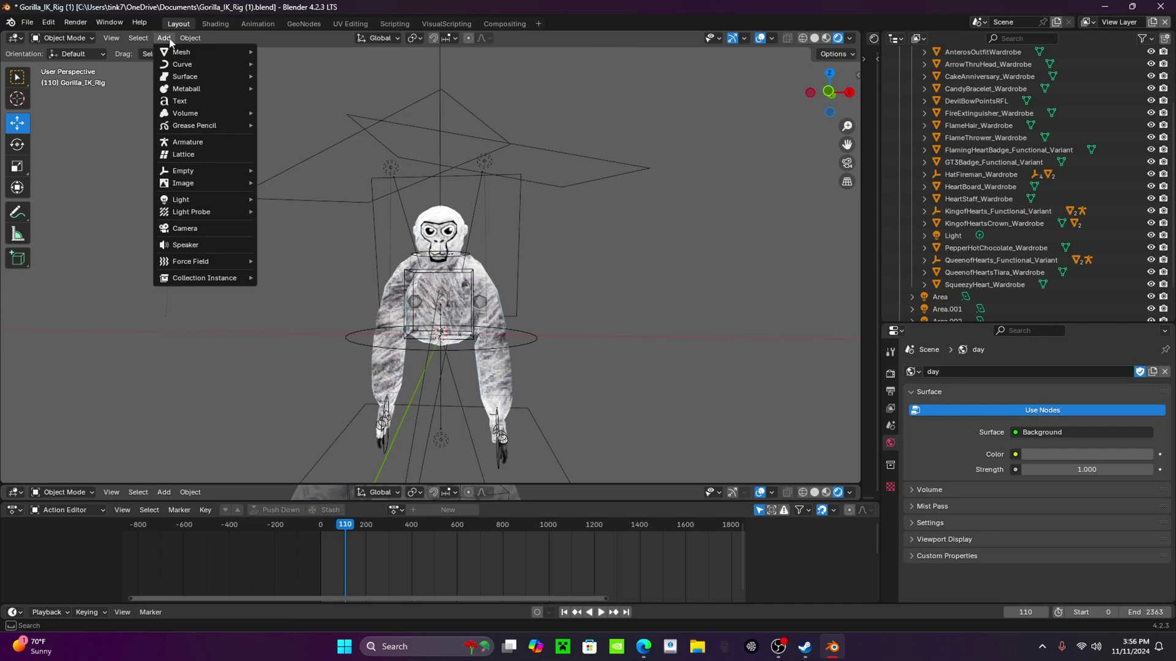
{"action": "left_click", "coordinate": [191, 229]}
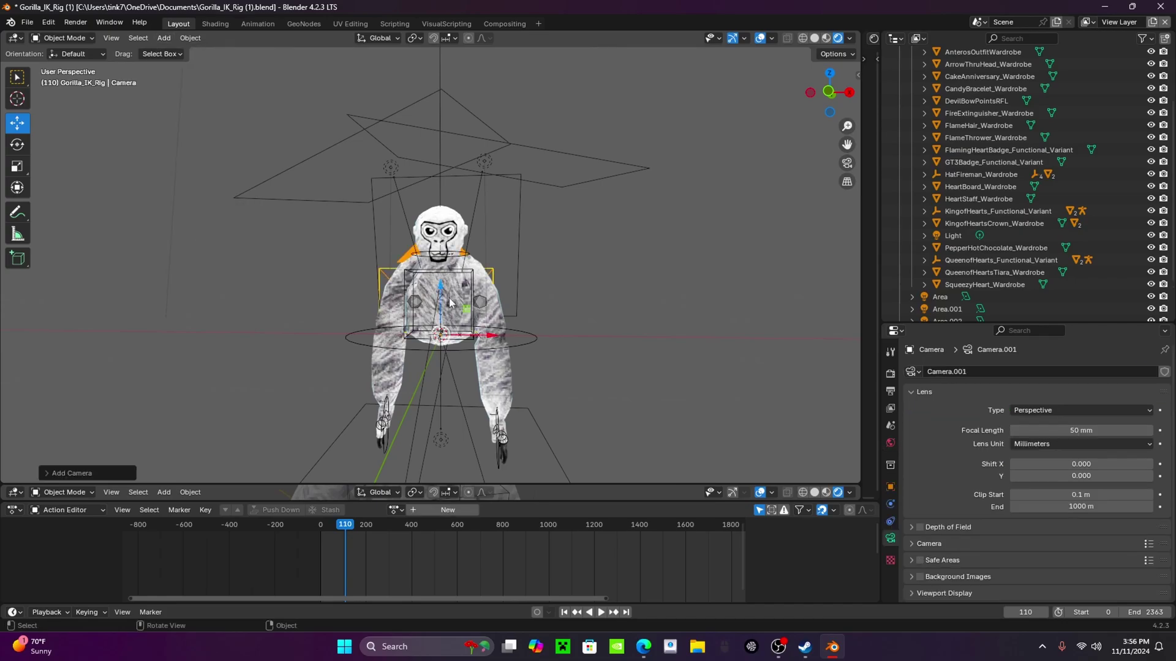
Look through the new camera and return to the free perspective view.
{"action": "key", "text": "KP_0"}
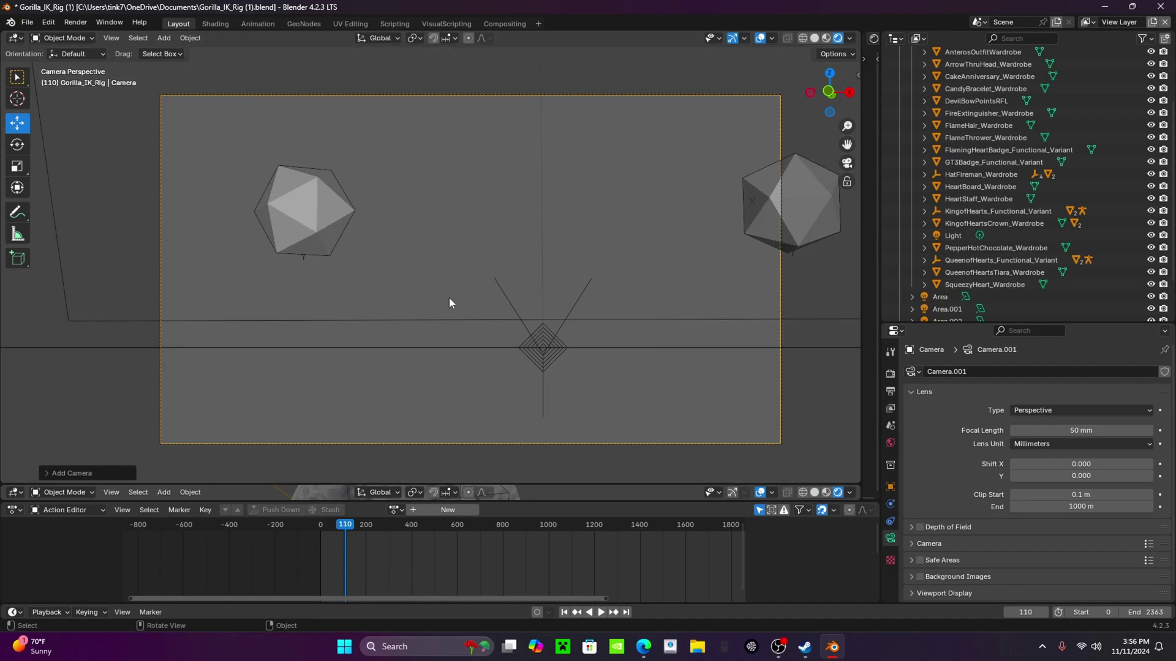
{"action": "key", "text": "KP_0"}
{"action": "key", "text": "KP_0"}
{"action": "key", "text": "KP_0"}
{"action": "key", "text": "KP_0"}
{"action": "key", "text": "KP_0"}
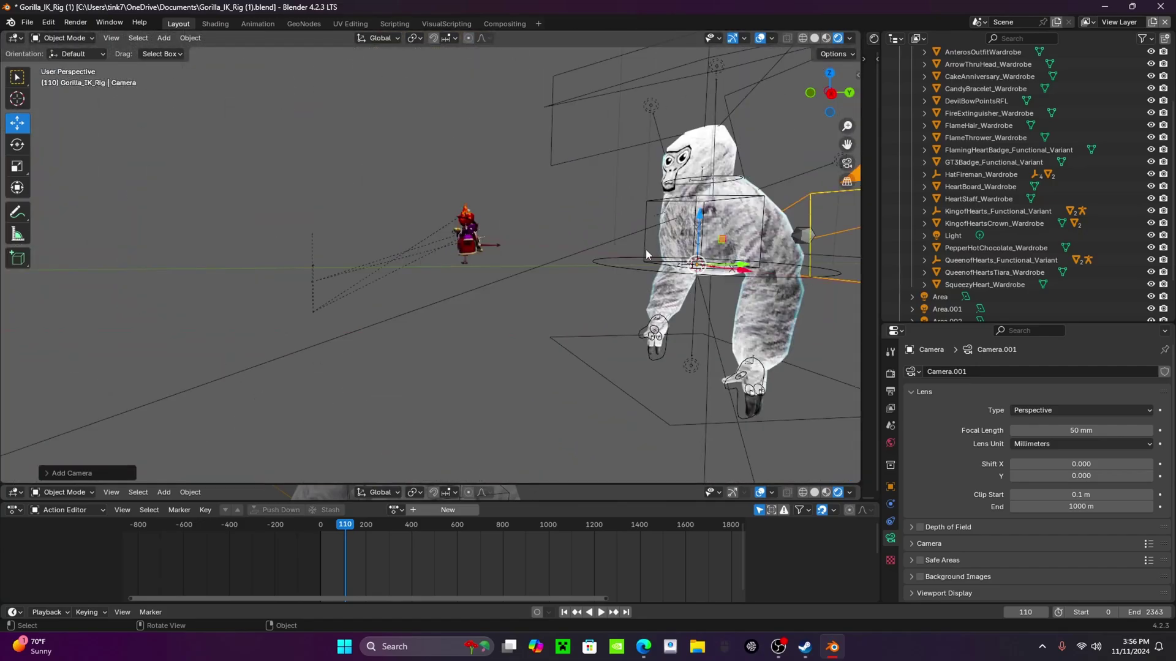
Move the camera along Y to about -2.27 m in front of the gorilla and look through it.
{"action": "left_click_drag", "start_coordinate": [741, 268], "coordinate": [230, 248]}
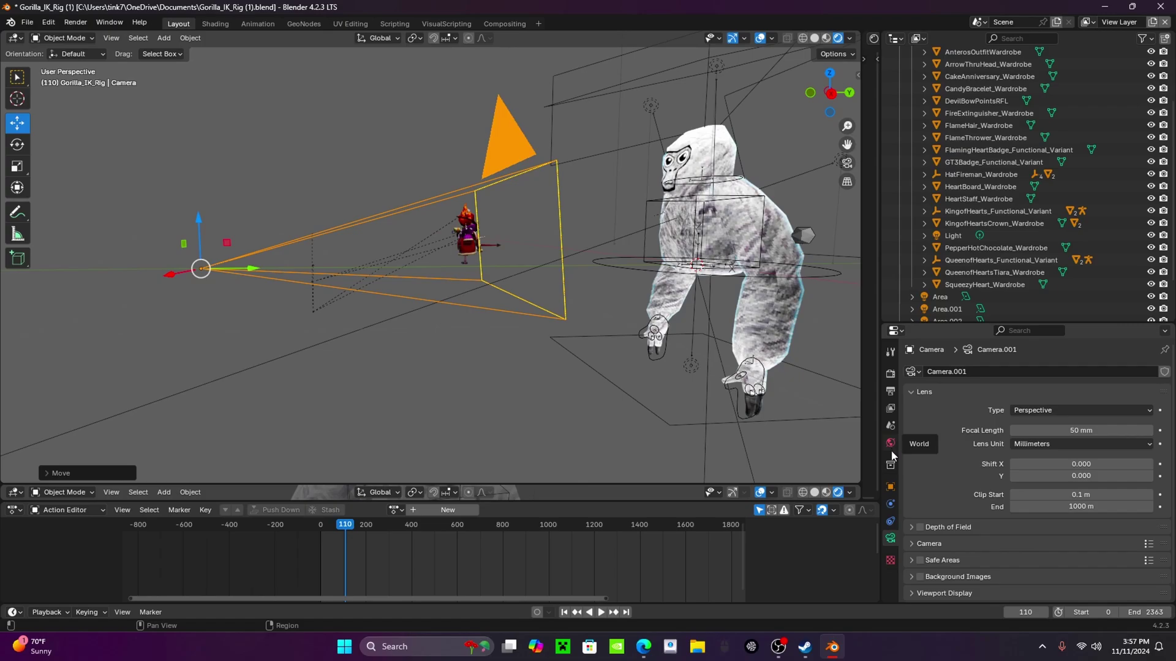
{"action": "left_click", "coordinate": [892, 488]}
{"action": "mouse_move", "coordinate": [1074, 422]}
{"action": "left_mouse_down"}
{"action": "mouse_move", "coordinate": [1013, 423]}
{"action": "mouse_move", "coordinate": [1071, 422]}
{"action": "left_mouse_up"}
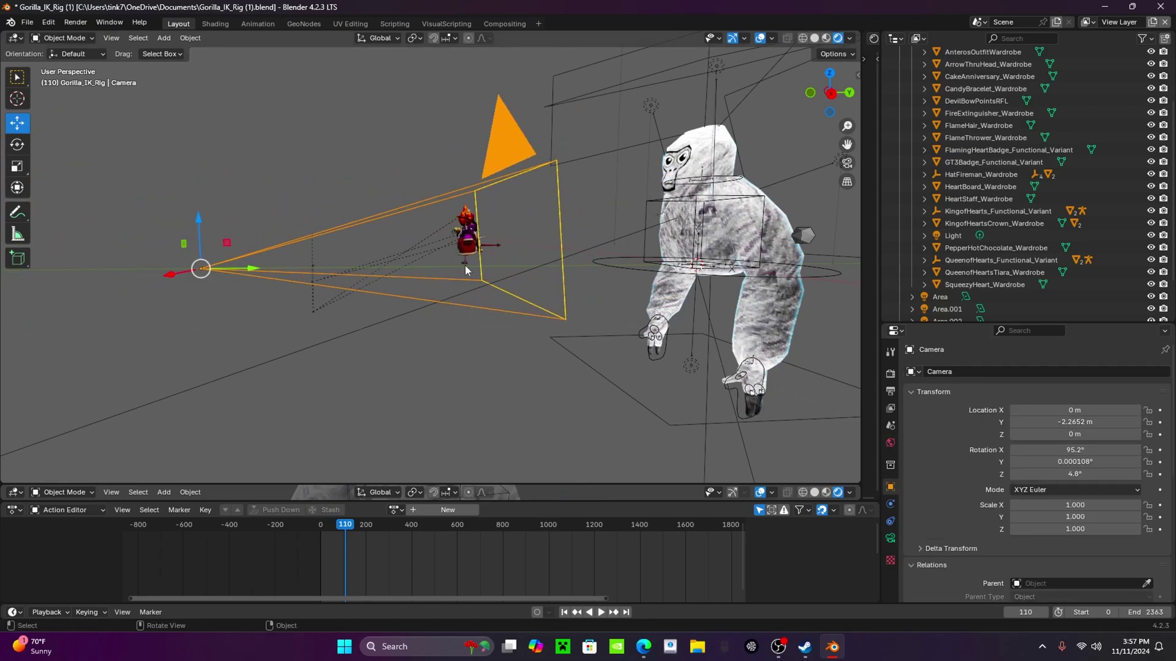
{"action": "key", "text": "KP_0"}
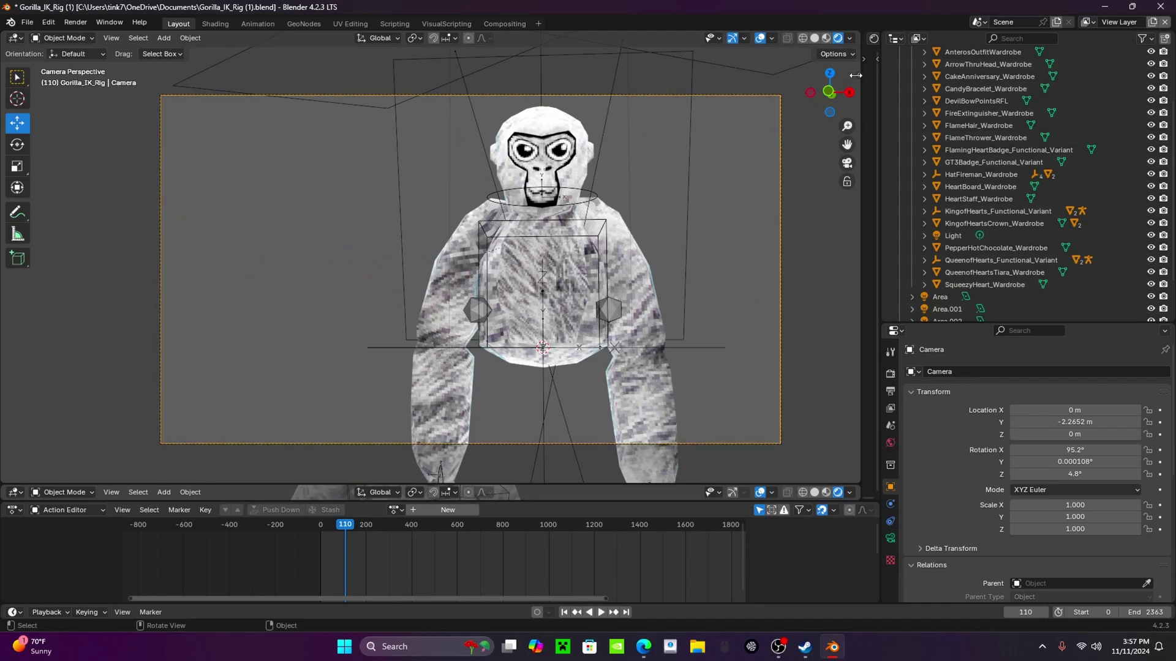
Lock the camera to the view and try reframing the gorilla by zooming and panning within the camera view.
{"action": "left_click_drag", "start_coordinate": [855, 74], "coordinate": [714, 76]}
{"action": "left_click", "coordinate": [854, 131]}
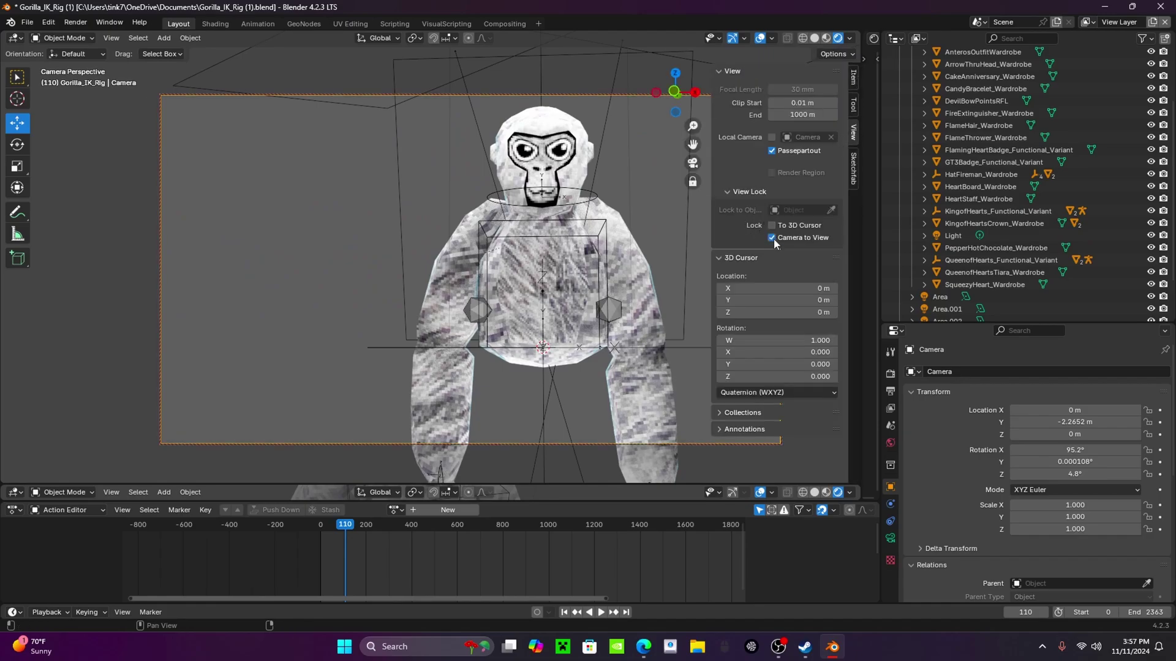
{"action": "scroll", "coordinate": [560, 259], "scroll_direction": "down", "scroll_amount": 3}
{"action": "scroll", "coordinate": [453, 242], "scroll_direction": "up", "scroll_amount": 3}
{"action": "scroll", "coordinate": [454, 241], "scroll_direction": "down", "scroll_amount": 3}
{"action": "scroll", "coordinate": [622, 248], "scroll_direction": "up", "scroll_amount": 2}
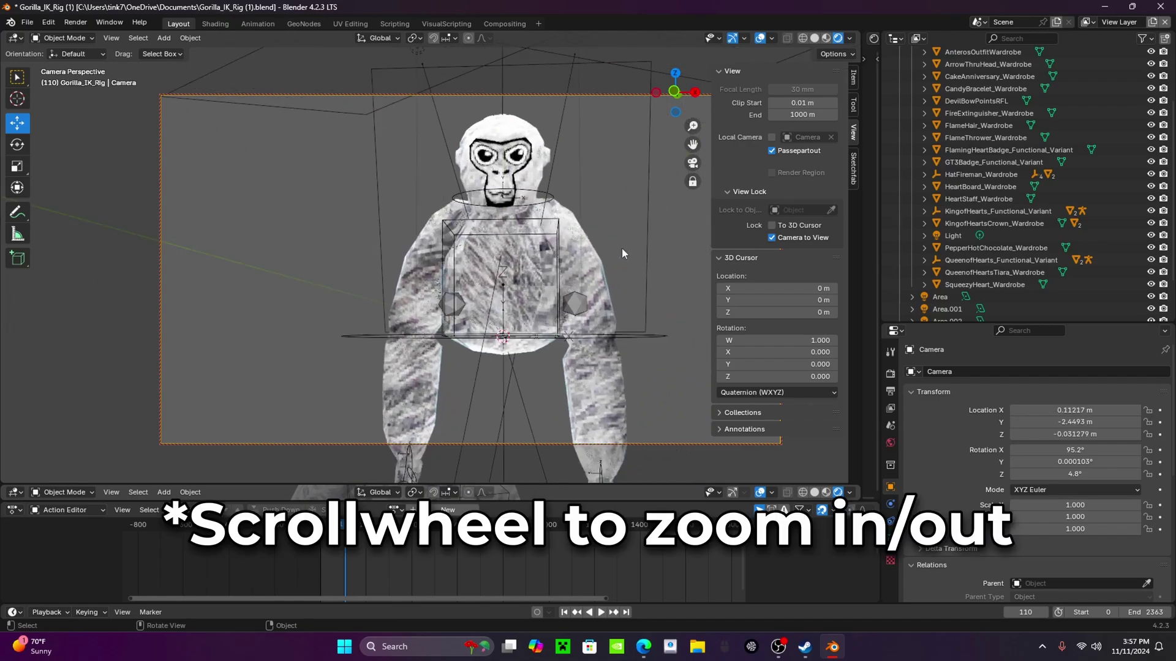
{"action": "scroll", "coordinate": [622, 248], "scroll_direction": "down", "scroll_amount": 4}
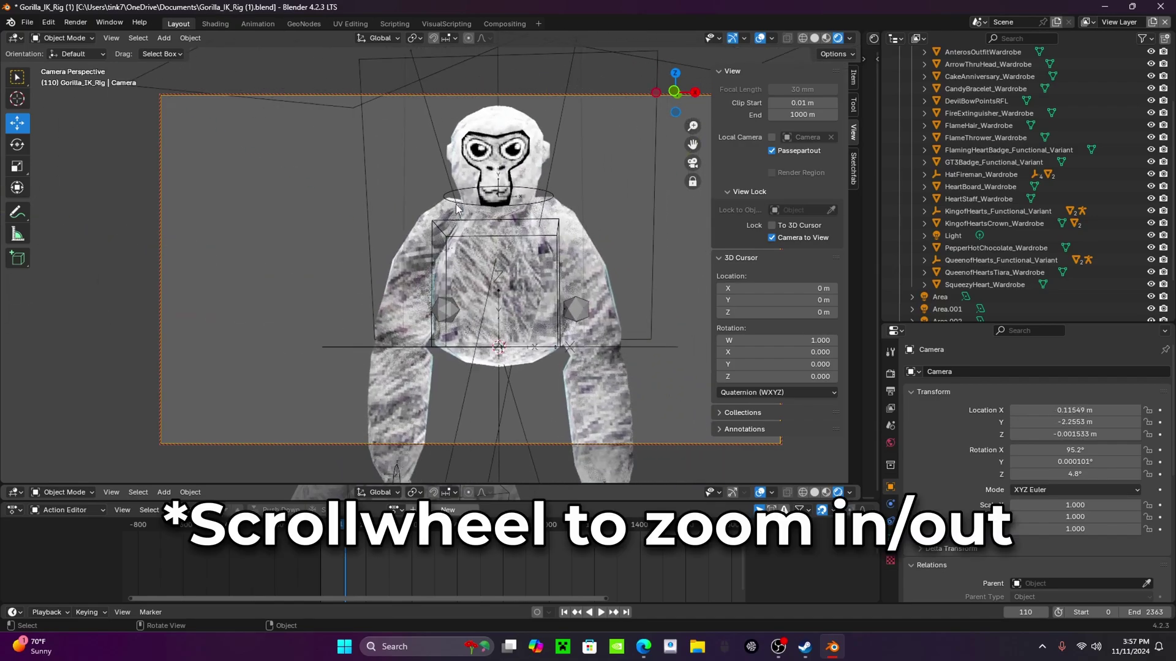
{"action": "scroll", "coordinate": [576, 277], "scroll_direction": "up", "scroll_amount": 2}
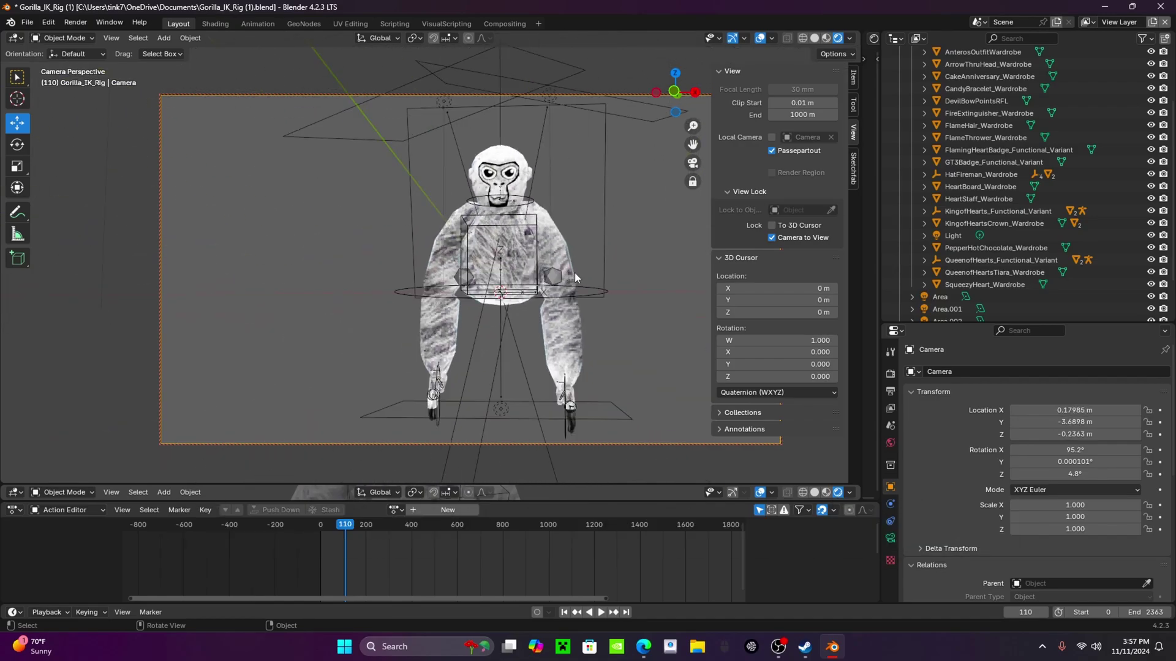
{"action": "scroll", "coordinate": [575, 278], "scroll_direction": "up", "scroll_amount": 2}
{"action": "mouse_move", "coordinate": [576, 277]}
{"action": "middle_mouse_down"}
{"action": "mouse_move", "coordinate": [615, 300]}
{"action": "mouse_move", "coordinate": [573, 301]}
{"action": "mouse_move", "coordinate": [559, 276]}
{"action": "middle_mouse_up"}
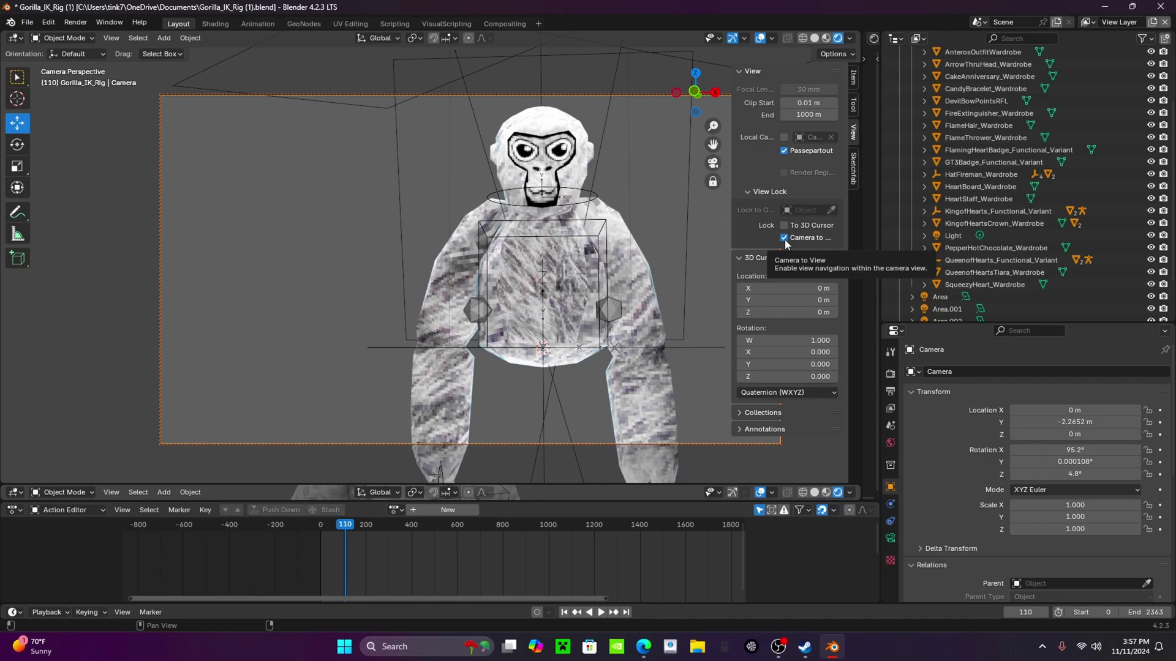
Turn off the Camera to View lock, hide the sidebar and leave the camera view.
{"action": "left_click", "coordinate": [784, 240]}
{"action": "key", "text": "n"}
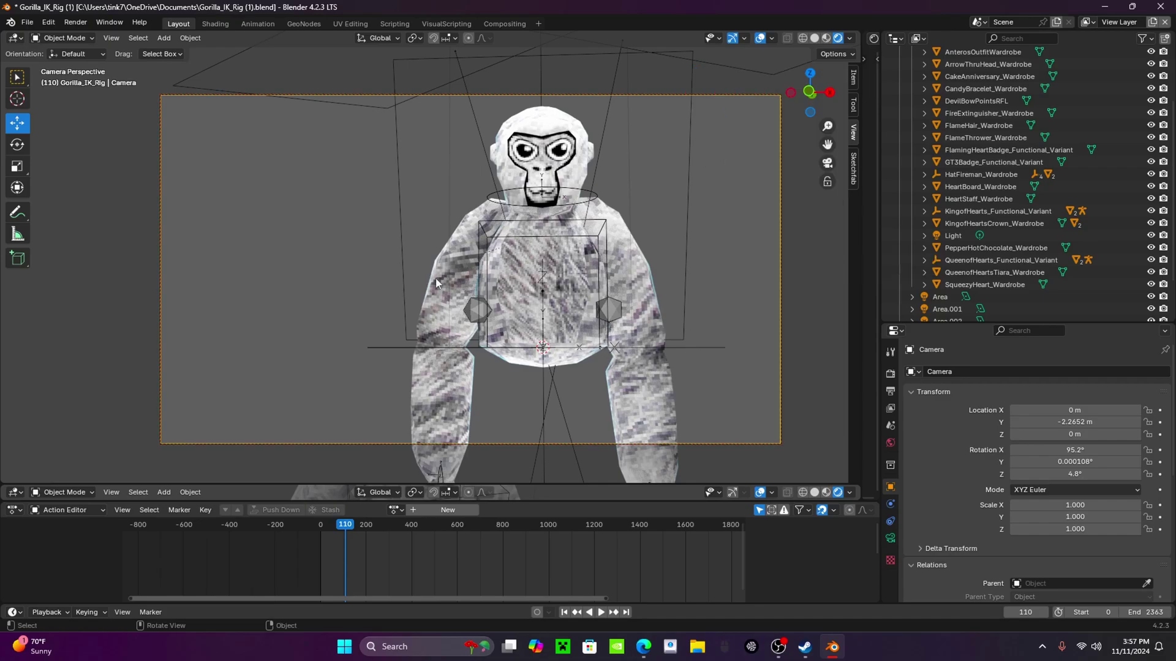
{"action": "key", "text": "KP_0"}
Raise the camera along Z to about 0.074 m and look through it.
{"action": "middle_click_drag", "start_coordinate": [476, 166], "coordinate": [664, 156]}
{"action": "scroll", "coordinate": [668, 152], "scroll_direction": "down", "scroll_amount": 4}
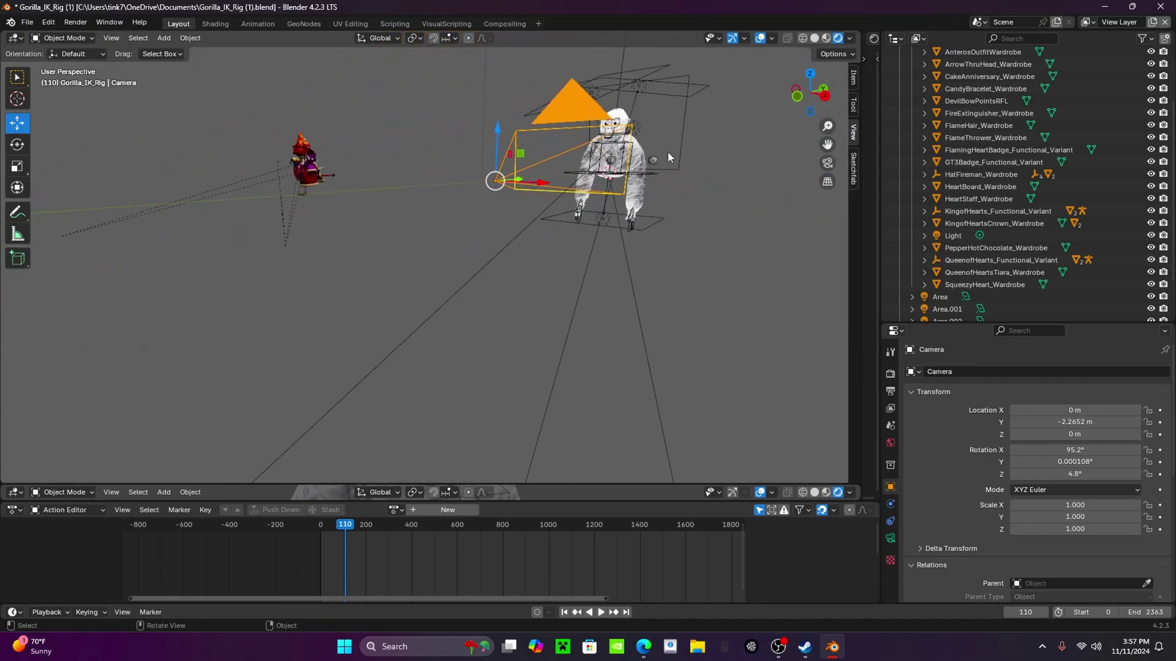
{"action": "scroll", "coordinate": [665, 142], "scroll_direction": "up", "scroll_amount": 3}
{"action": "left_click_drag", "start_coordinate": [289, 181], "coordinate": [283, 156]}
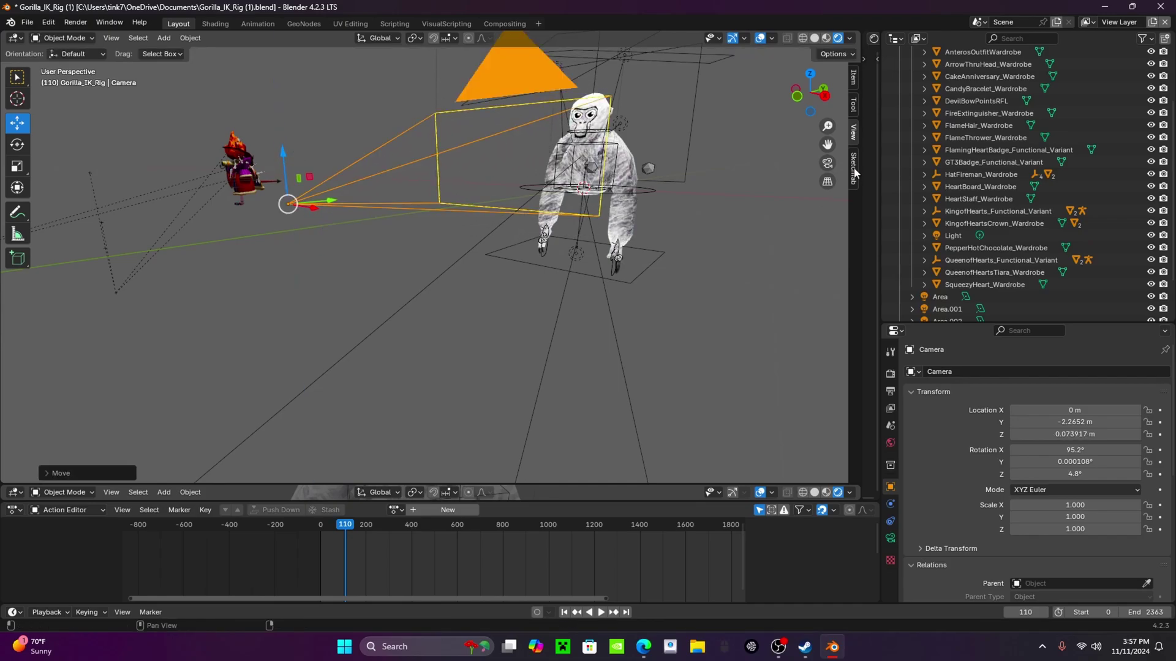
{"action": "key", "text": "KP_0"}
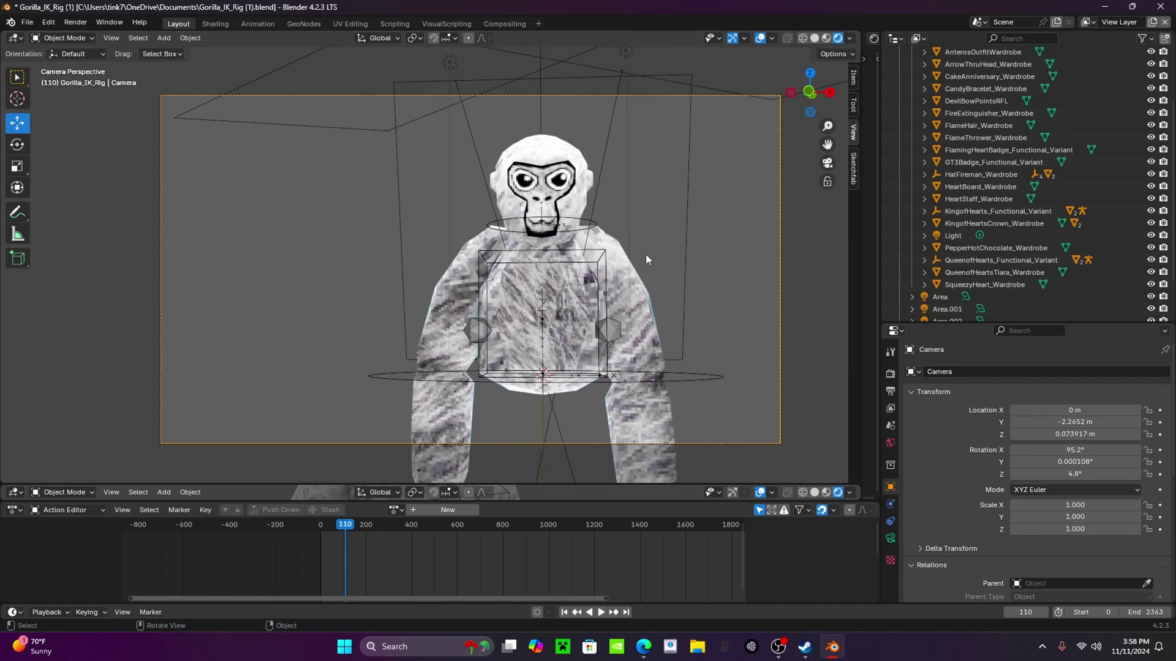
Try moving the camera closer to the gorilla along Y, to about -1.35 m, and undo the move.
{"action": "key", "text": "KP_0"}
{"action": "left_click_drag", "start_coordinate": [330, 207], "coordinate": [529, 196]}
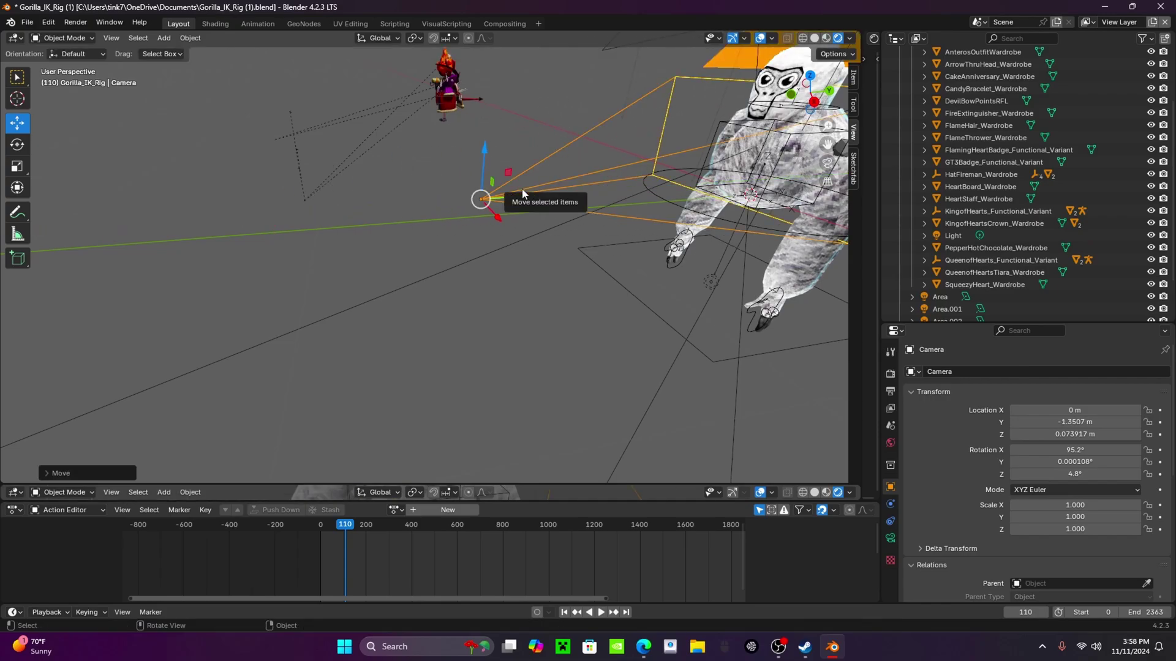
{"action": "key", "text": "ctrl+z"}
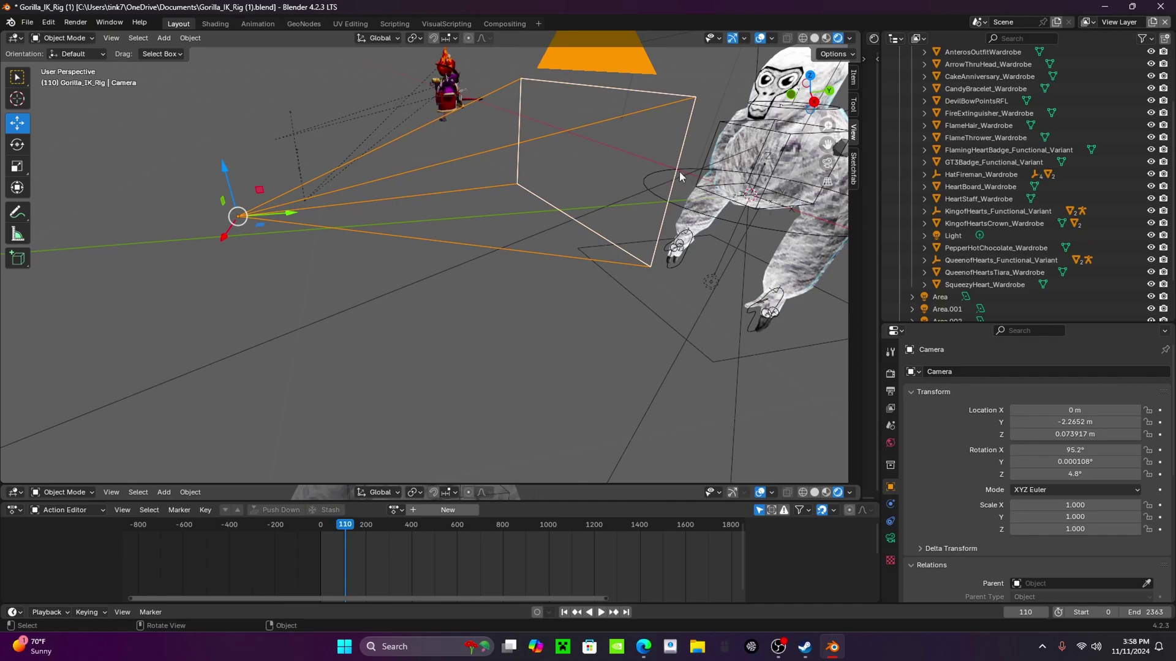
Move the camera sideways along X to about 0.33 m and check the gorilla's framing through it.
{"action": "left_click_drag", "start_coordinate": [678, 175], "coordinate": [526, 101]}
{"action": "key", "text": "KP_0"}
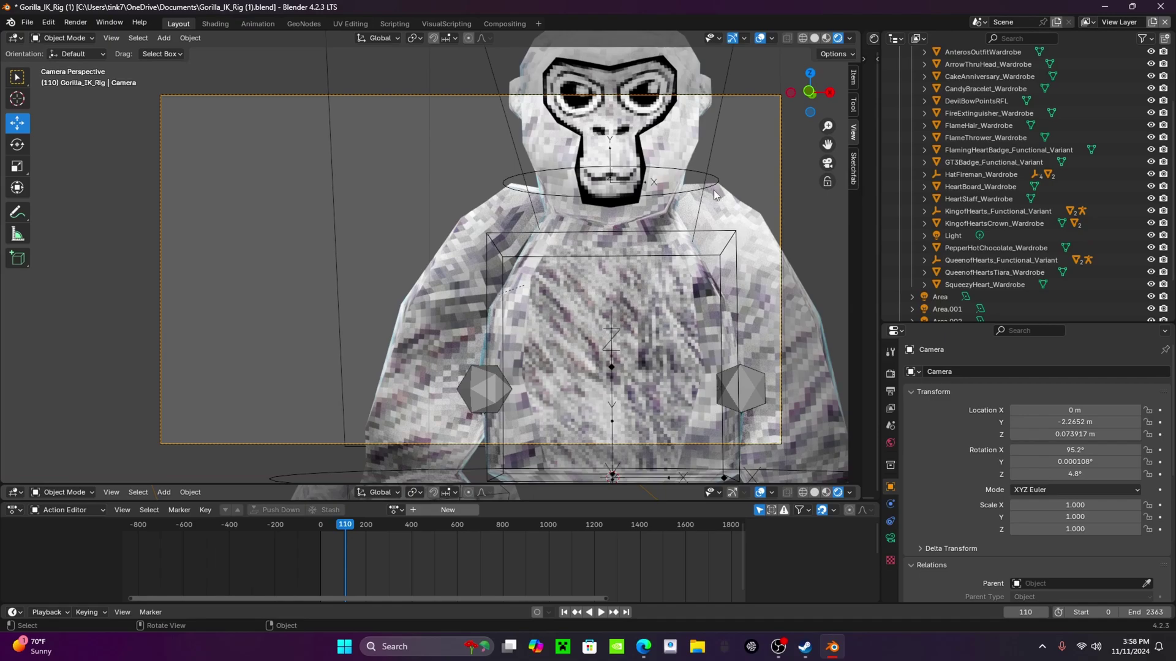
{"action": "key", "text": "KP_0"}
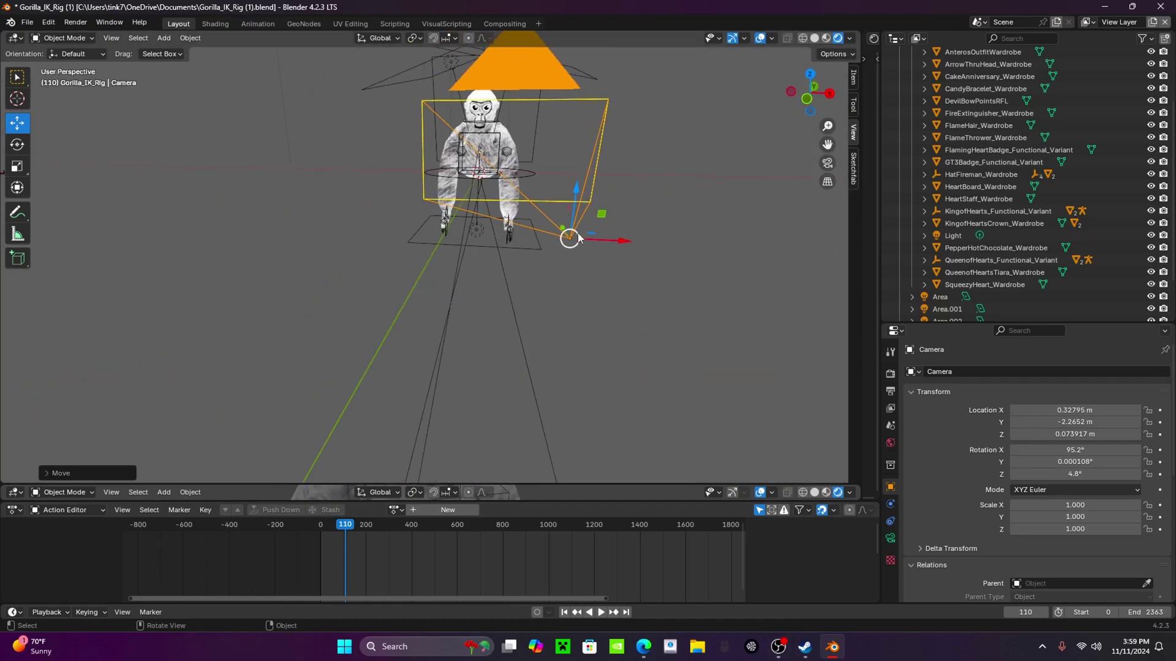
{"action": "middle_click_drag", "start_coordinate": [570, 236], "coordinate": [429, 205]}
{"action": "key", "text": "KP_0"}
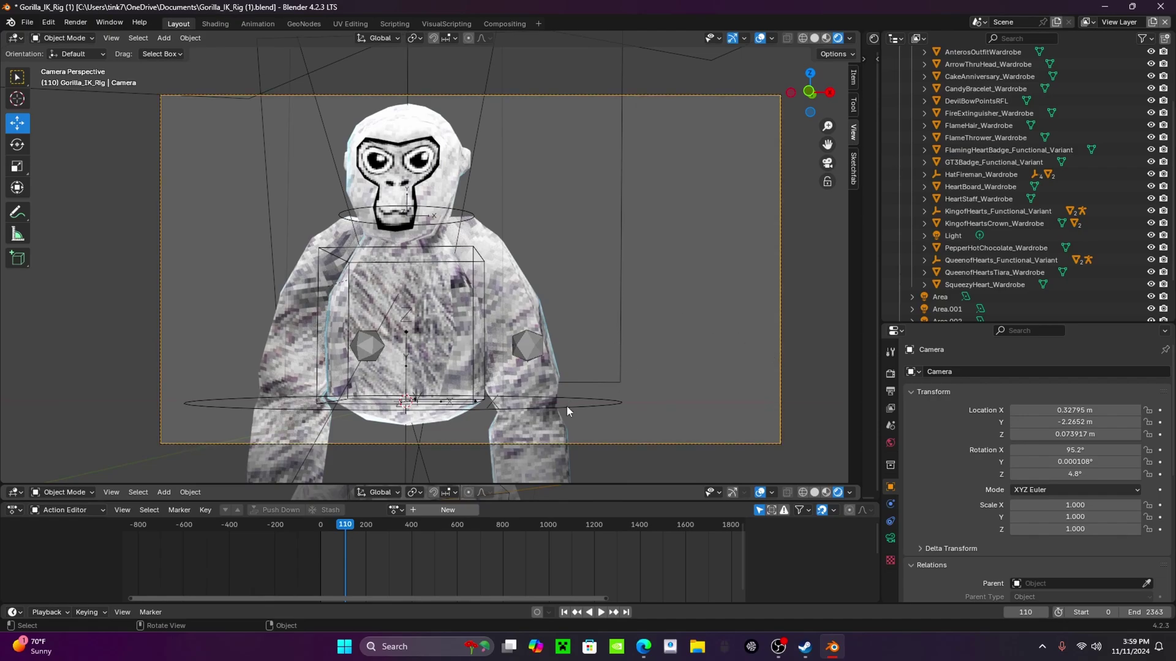
Select the gorilla rig together with the area lights placed around it.
{"action": "middle_click_drag", "start_coordinate": [567, 406], "coordinate": [723, 193]}
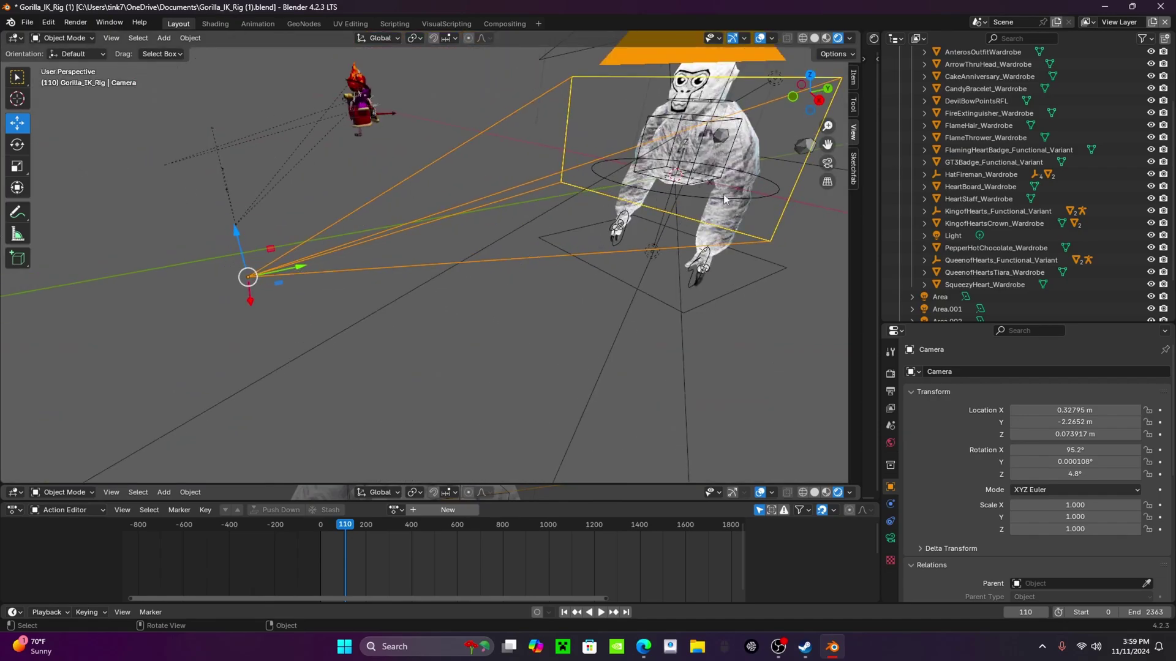
{"action": "left_click", "coordinate": [701, 205]}
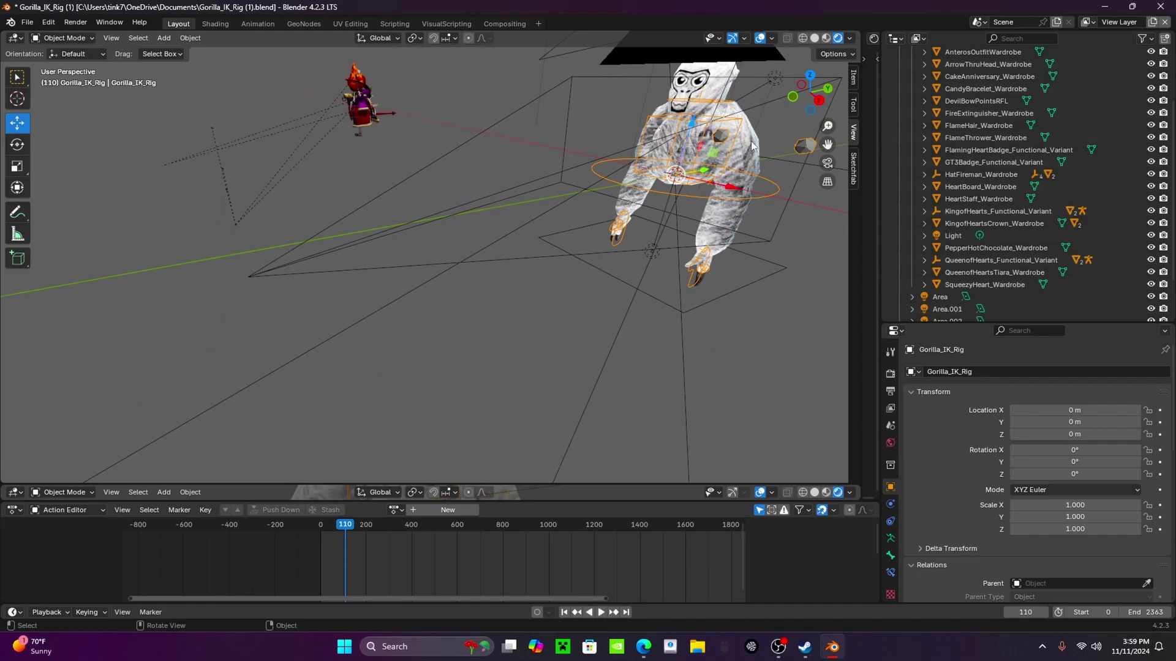
{"action": "scroll", "coordinate": [671, 257], "scroll_direction": "up", "scroll_amount": 6}
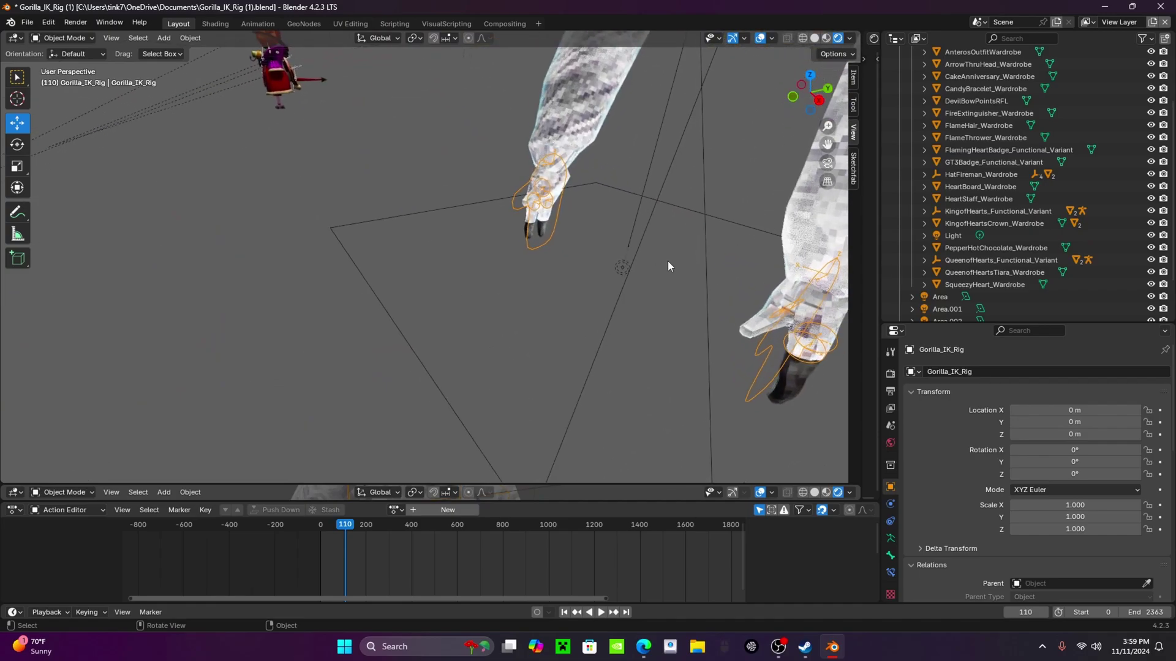
{"action": "left_click", "coordinate": [619, 270], "text": "shift"}
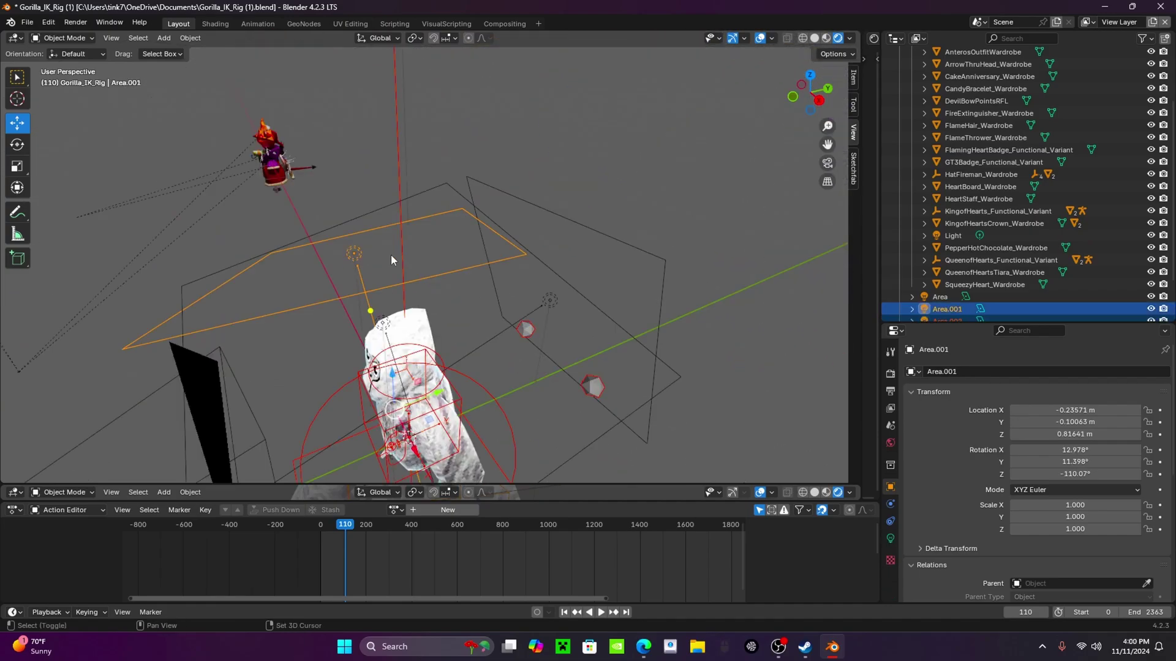
{"action": "left_click", "coordinate": [549, 302]}
{"action": "middle_click_drag", "start_coordinate": [549, 302], "coordinate": [420, 254]}
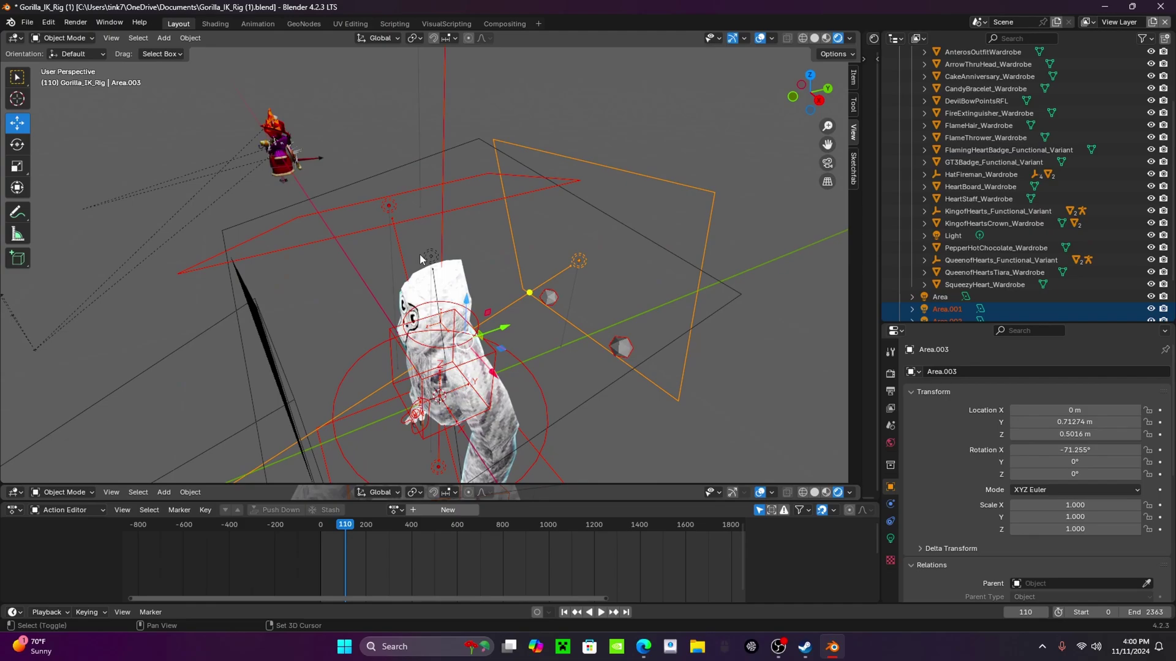
{"action": "left_click", "coordinate": [433, 258]}
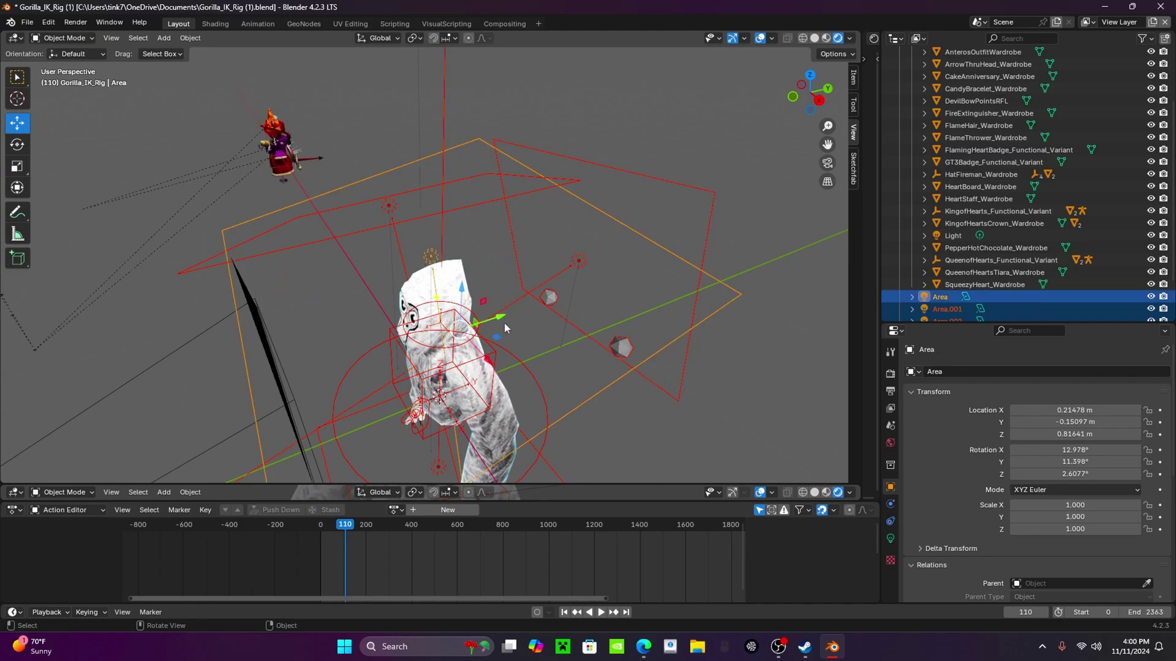
Rotate the selected rig and lights about 4.7° around Z and shift the rig along X to about -0.187 m.
{"action": "key", "text": "KP_0"}
{"action": "left_click", "coordinate": [19, 148]}
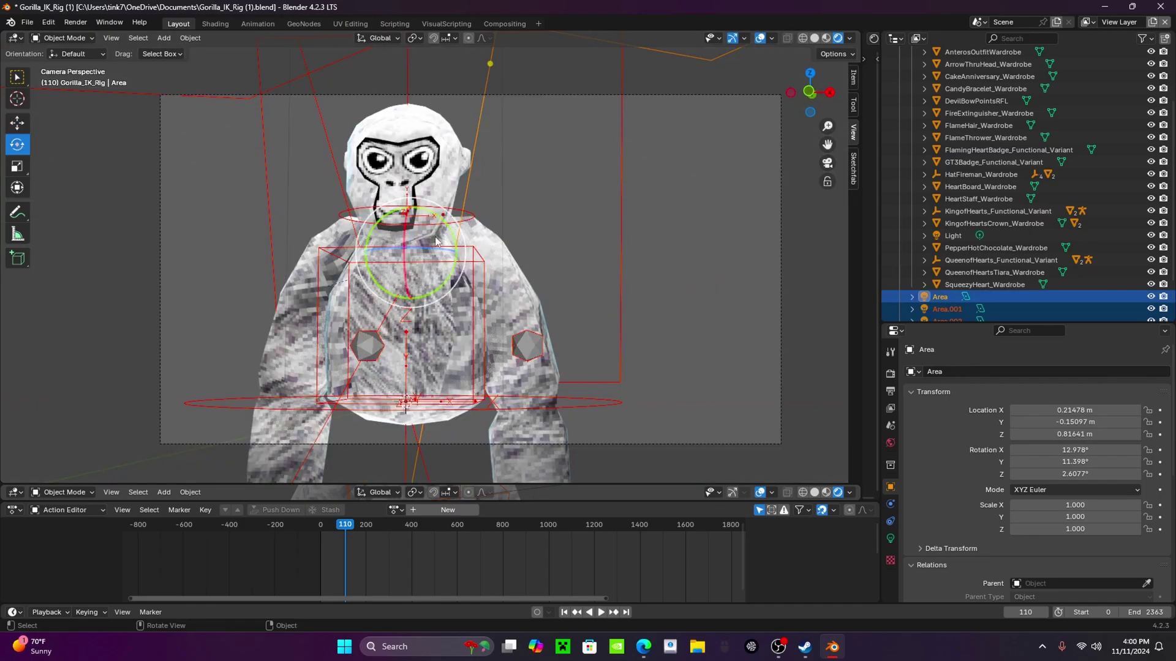
{"action": "key", "text": "KP_0"}
{"action": "left_click_drag", "start_coordinate": [467, 360], "coordinate": [570, 287]}
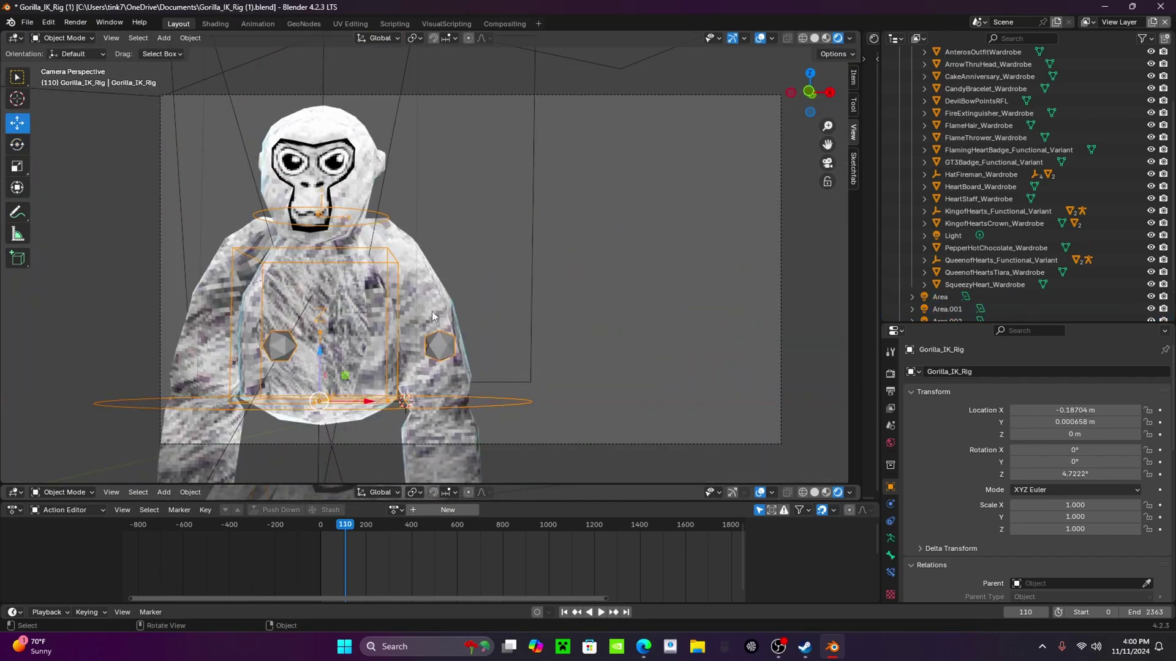
Put the rig in Pose Mode and free-rotate the head bone slightly.
{"action": "key", "text": "ctrl+Tab"}
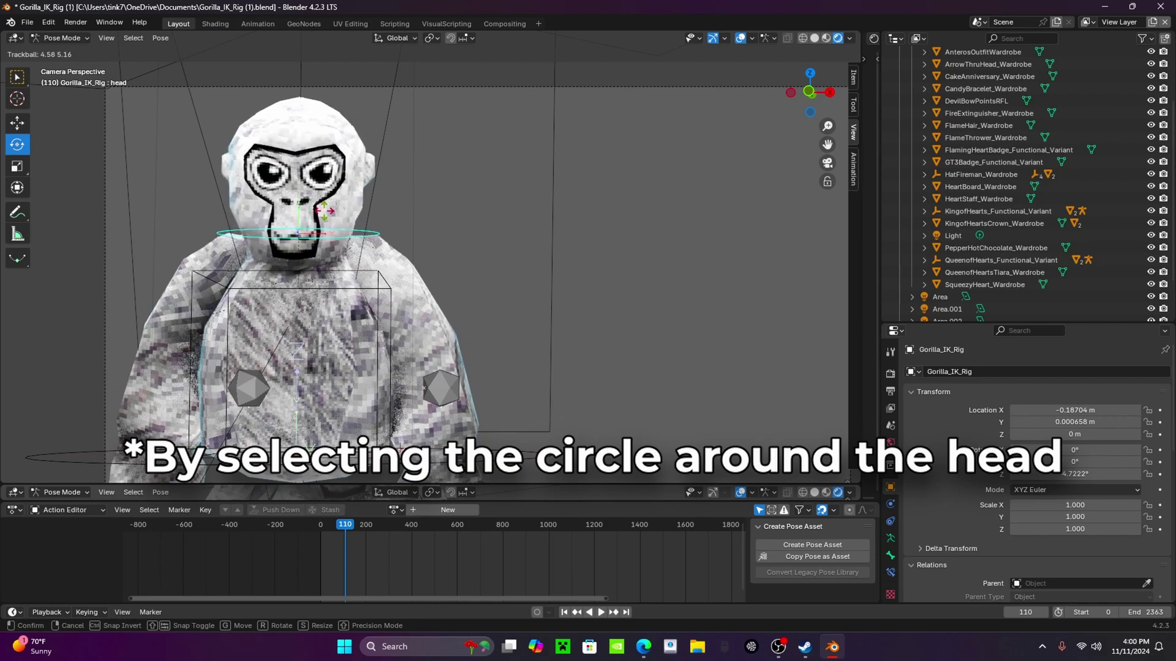
{"action": "left_click_drag", "start_coordinate": [324, 210], "coordinate": [326, 208]}
{"action": "scroll", "coordinate": [362, 188], "scroll_direction": "down", "scroll_amount": 4}
{"action": "scroll", "coordinate": [391, 198], "scroll_direction": "up", "scroll_amount": 1}
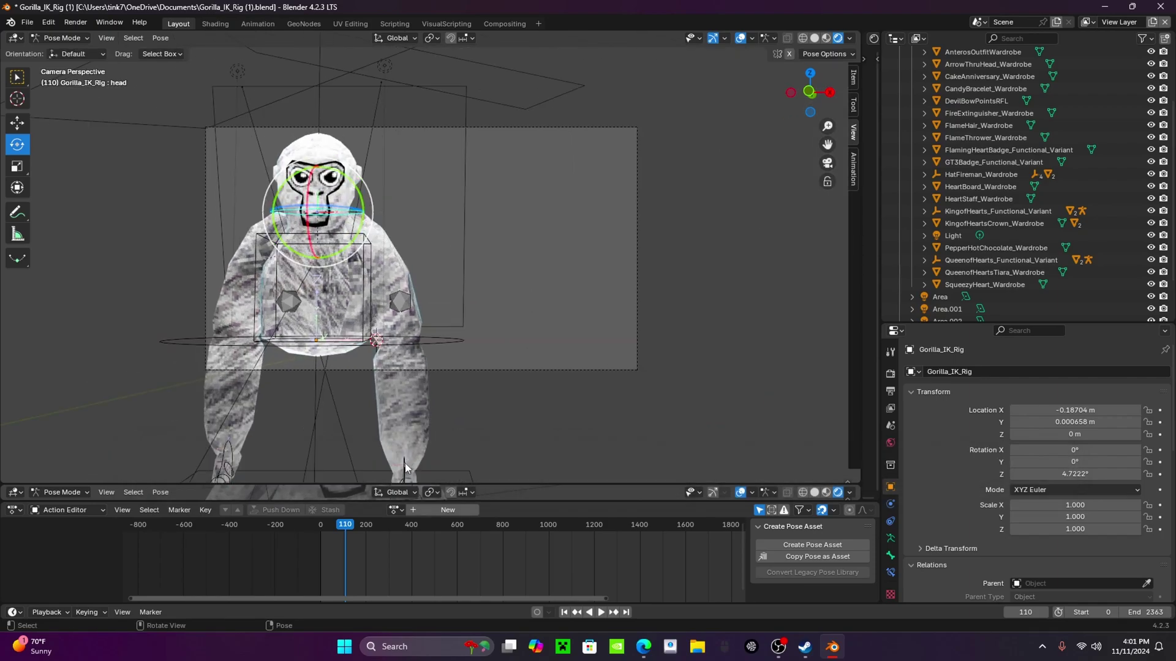
Try raising the left arm out to the side with its hand controller and rotating the hand to point upward.
{"action": "left_click", "coordinate": [404, 468]}
{"action": "left_click", "coordinate": [23, 130]}
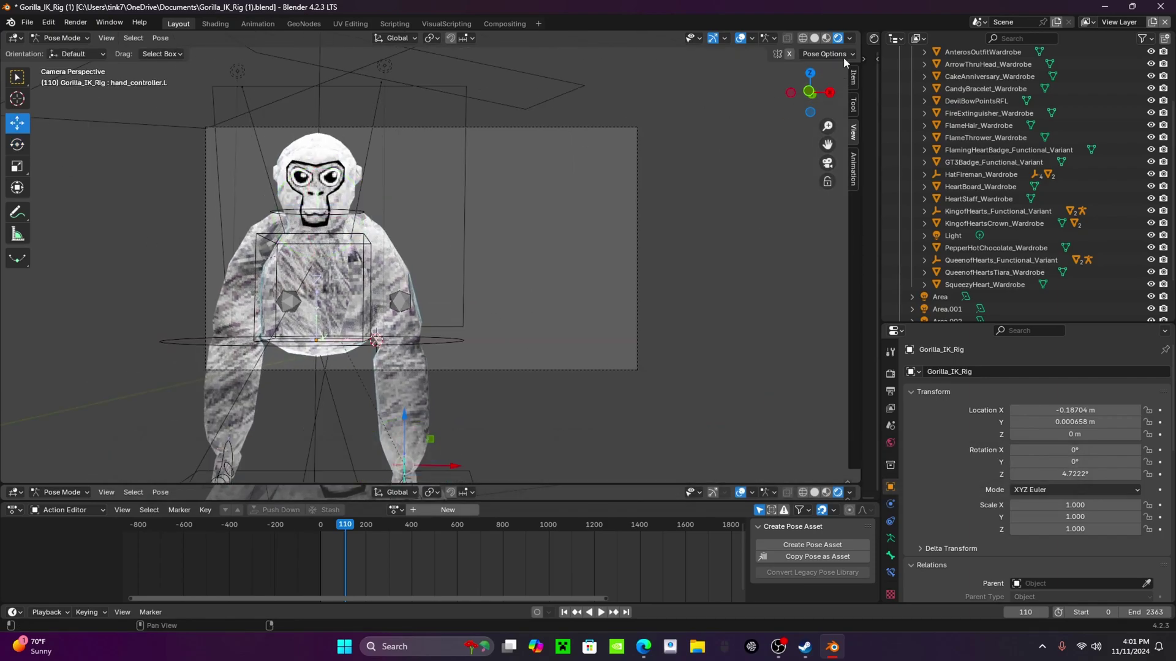
{"action": "left_click_drag", "start_coordinate": [410, 424], "coordinate": [409, 275]}
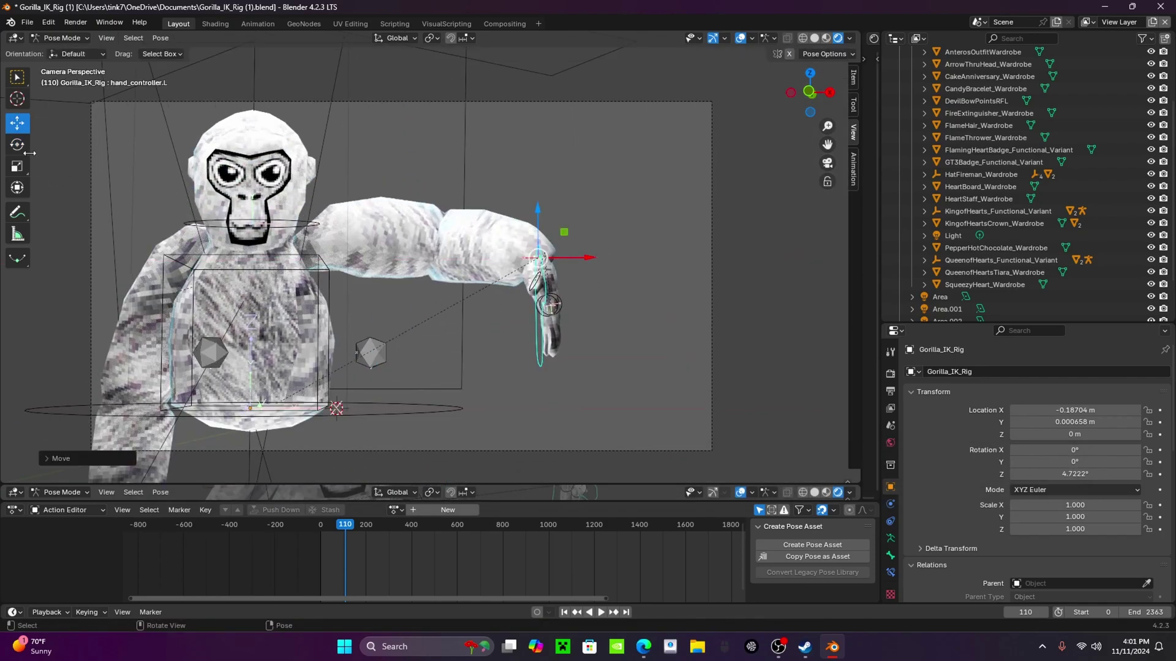
{"action": "left_click", "coordinate": [23, 147]}
{"action": "left_click_drag", "start_coordinate": [554, 269], "coordinate": [628, 211]}
Try curling the left hand's middle finger and thumb by rotating their control bones.
{"action": "scroll", "coordinate": [634, 211], "scroll_direction": "up", "scroll_amount": 5}
{"action": "left_click", "coordinate": [496, 237]}
{"action": "left_click_drag", "start_coordinate": [497, 219], "coordinate": [487, 226]}
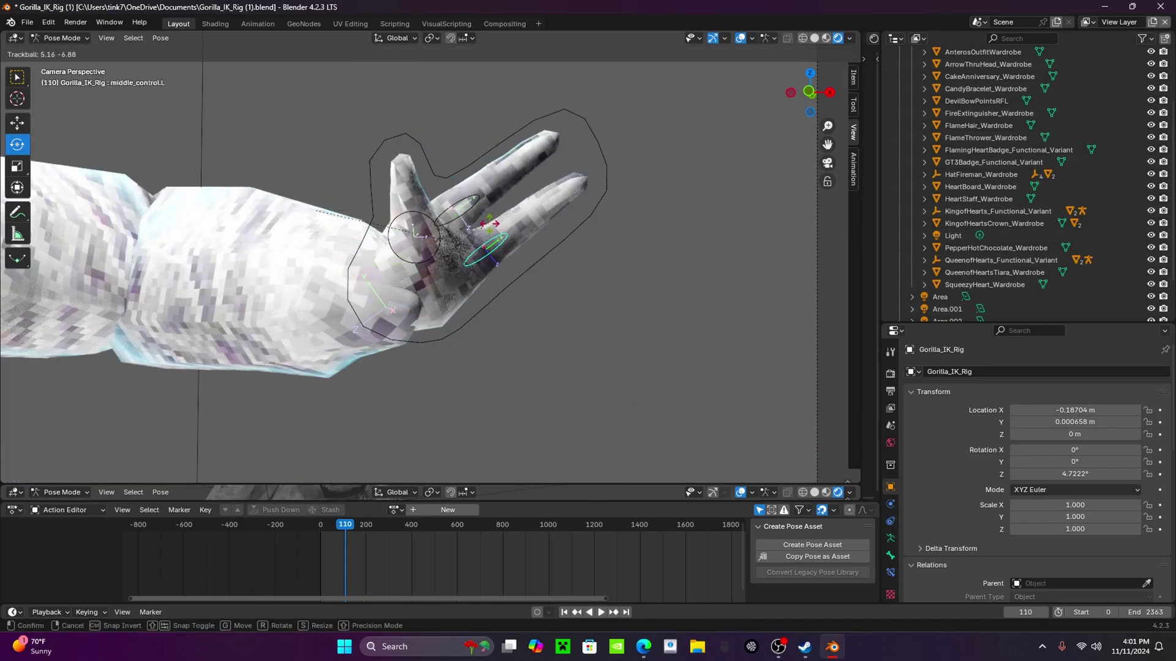
{"action": "left_click", "coordinate": [420, 212]}
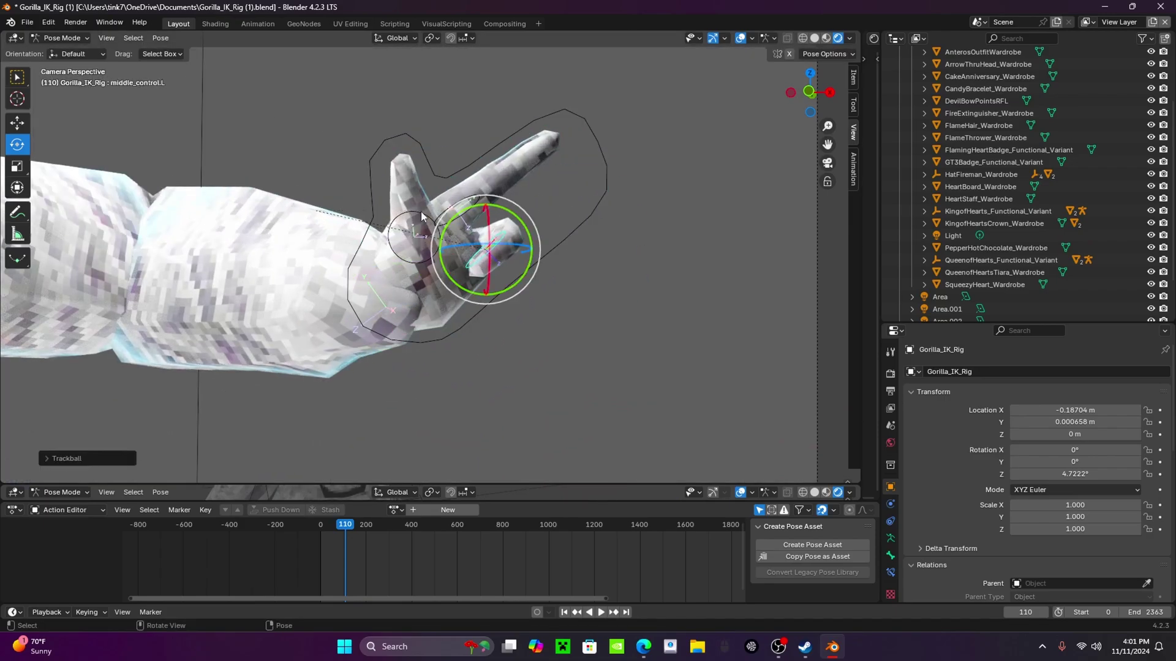
{"action": "scroll", "coordinate": [421, 211], "scroll_direction": "down", "scroll_amount": 6}
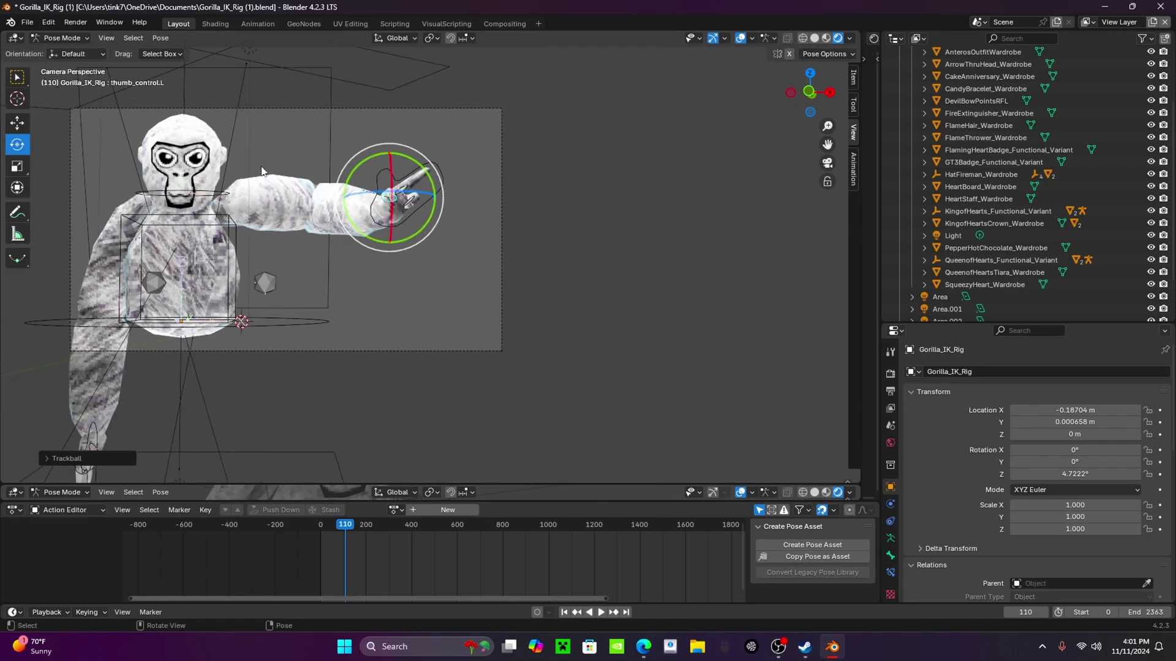
{"action": "scroll", "coordinate": [260, 167], "scroll_direction": "up", "scroll_amount": 2}
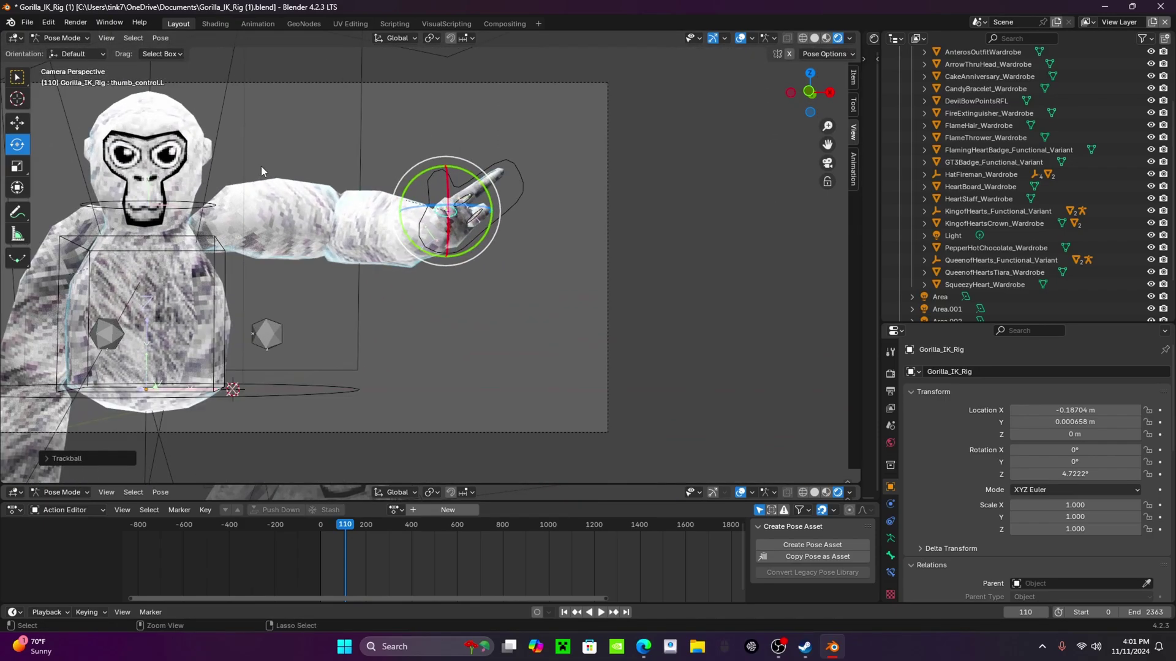
Undo the finger, hand and arm posing on the left side.
{"action": "key", "text": "ctrl+z"}
{"action": "key", "text": "ctrl+z"}
{"action": "key", "text": "ctrl+z"}
{"action": "key", "text": "ctrl+z"}
{"action": "key", "text": "ctrl+z"}
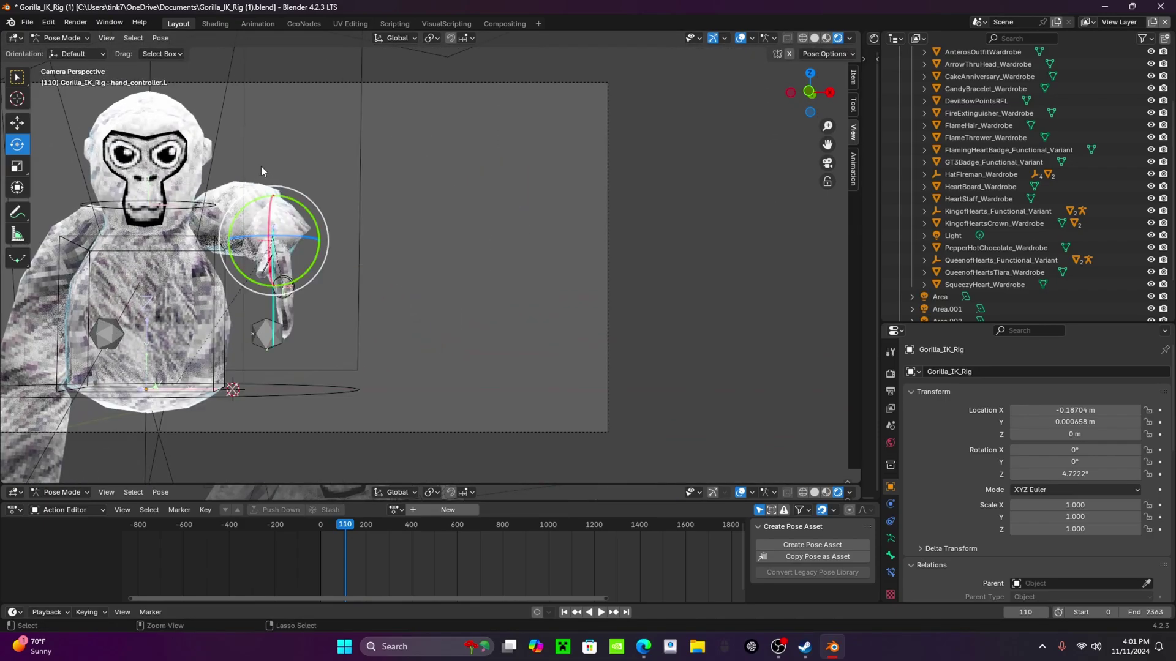
{"action": "key", "text": "ctrl+z"}
{"action": "key", "text": "ctrl+z"}
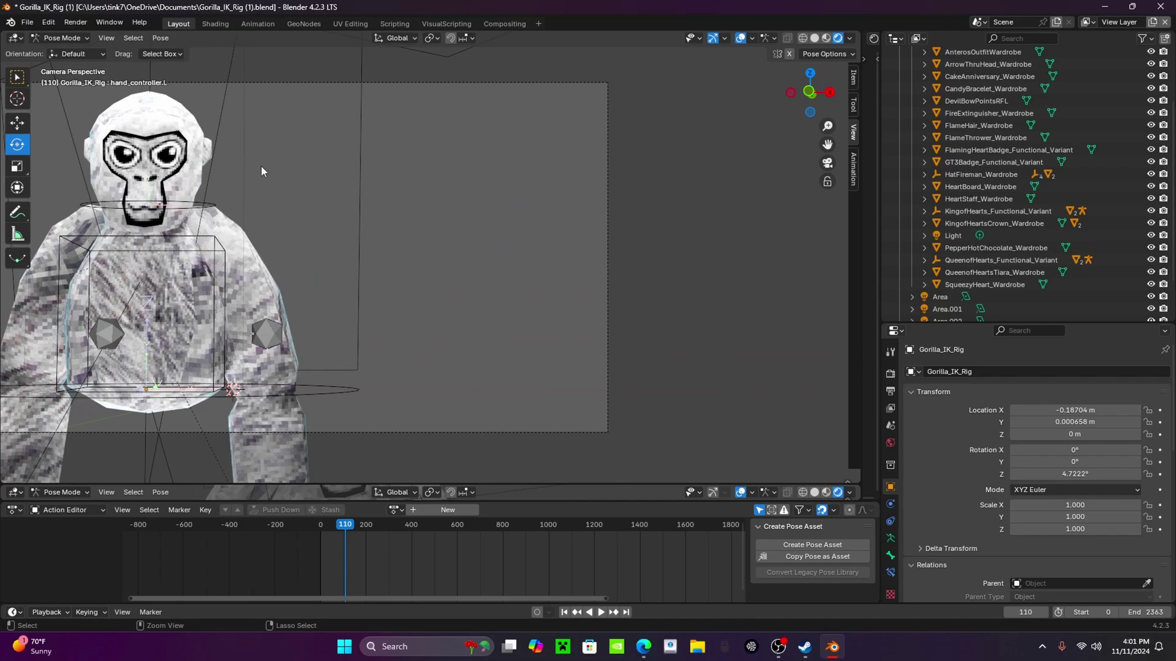
{"action": "scroll", "coordinate": [385, 252], "scroll_direction": "down", "scroll_amount": 1}
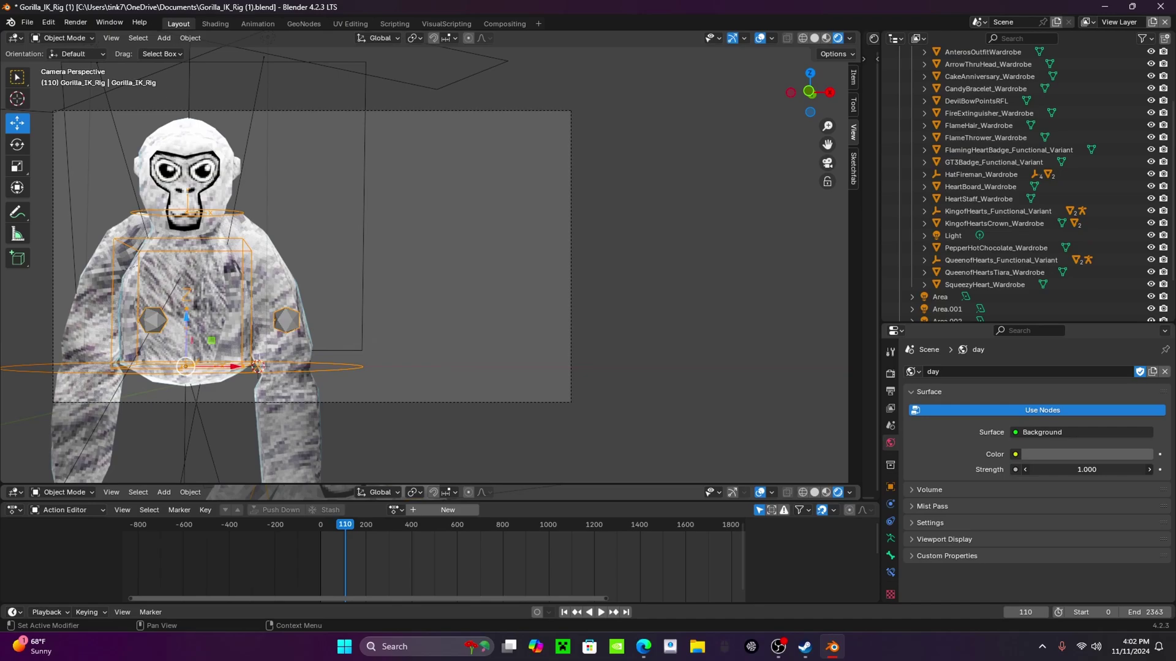
Reset the world background strength to 0, render a still image, inspect it and close the result.
{"action": "key", "text": "BackSpace"}
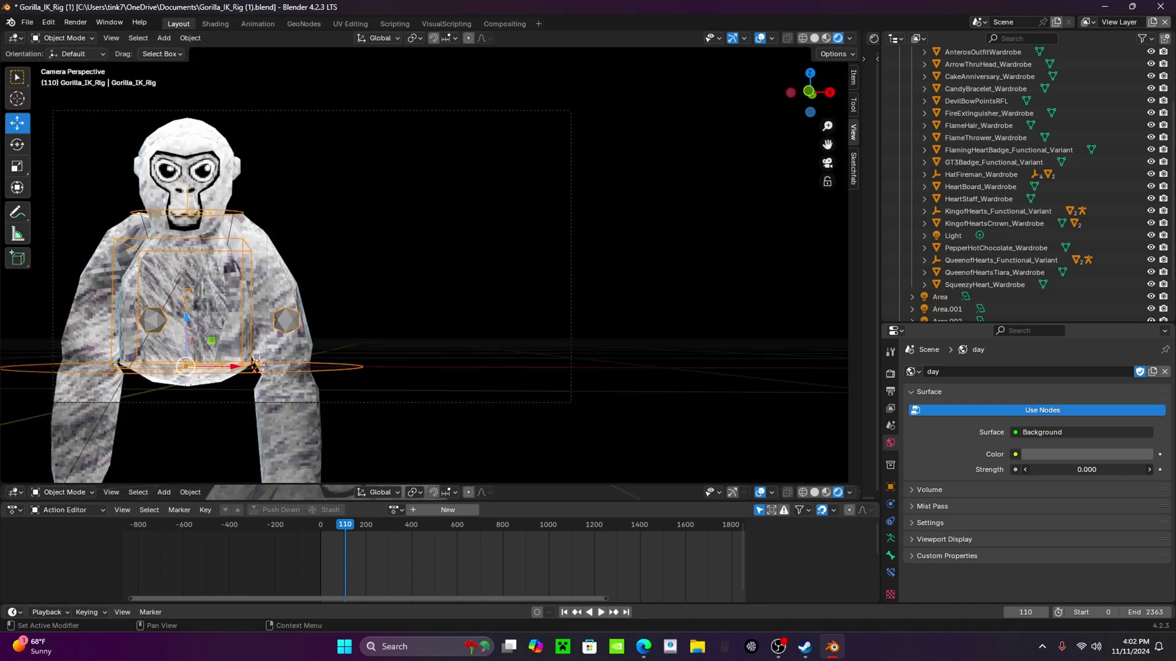
{"action": "left_click", "coordinate": [73, 22]}
{"action": "left_click", "coordinate": [80, 37]}
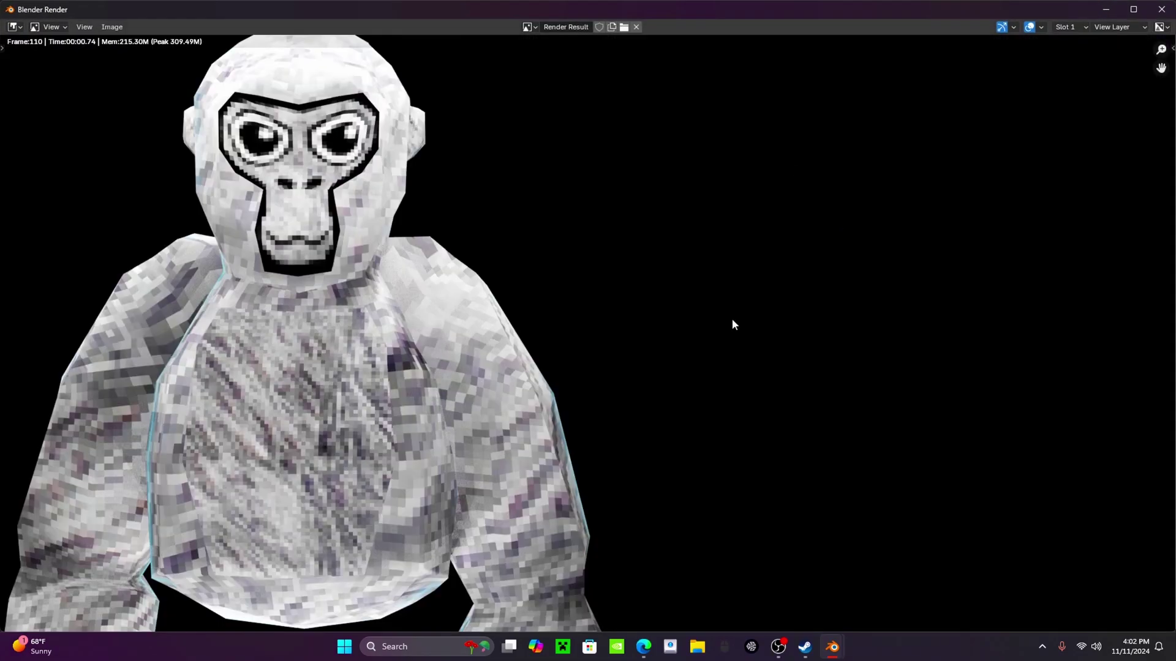
{"action": "left_click_drag", "start_coordinate": [704, 307], "coordinate": [674, 367]}
{"action": "key", "text": "Escape"}
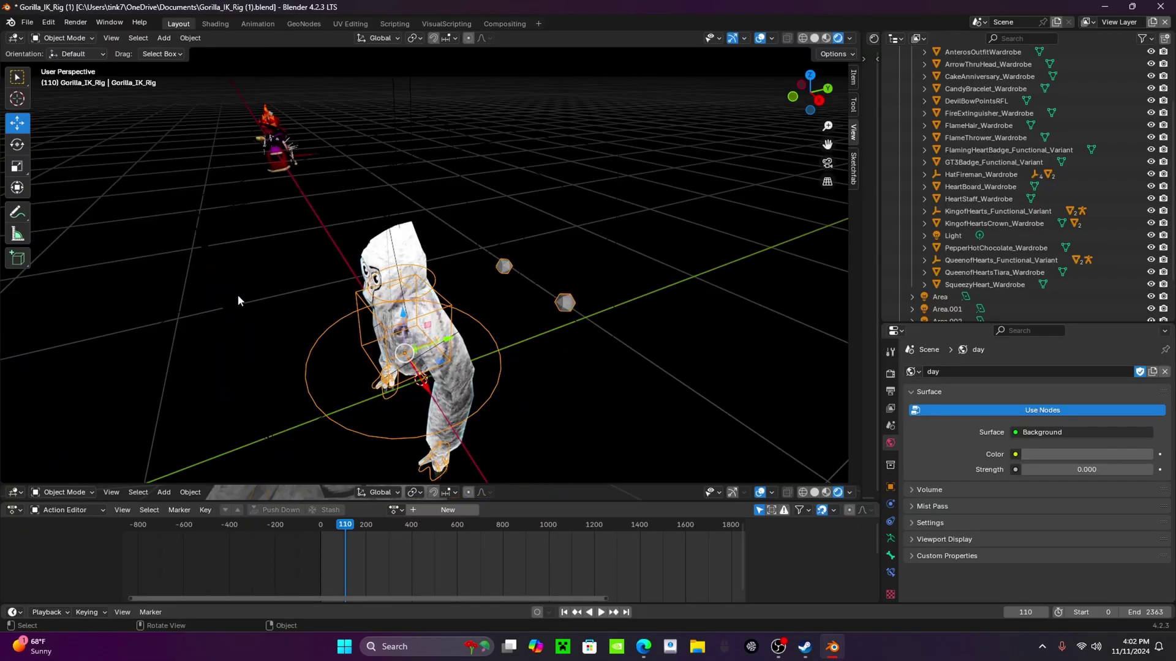
Render a still image of the gorilla with the green wireframe copy overlaid on it.
{"action": "left_click", "coordinate": [232, 292]}
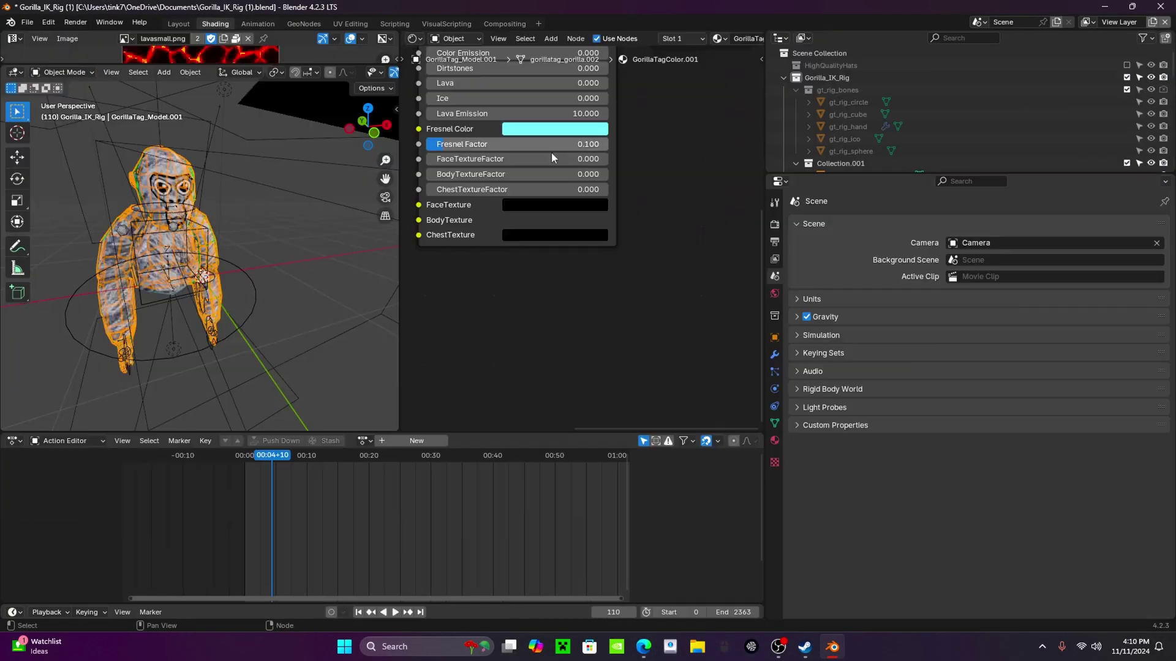
{"action": "key", "text": "Home"}
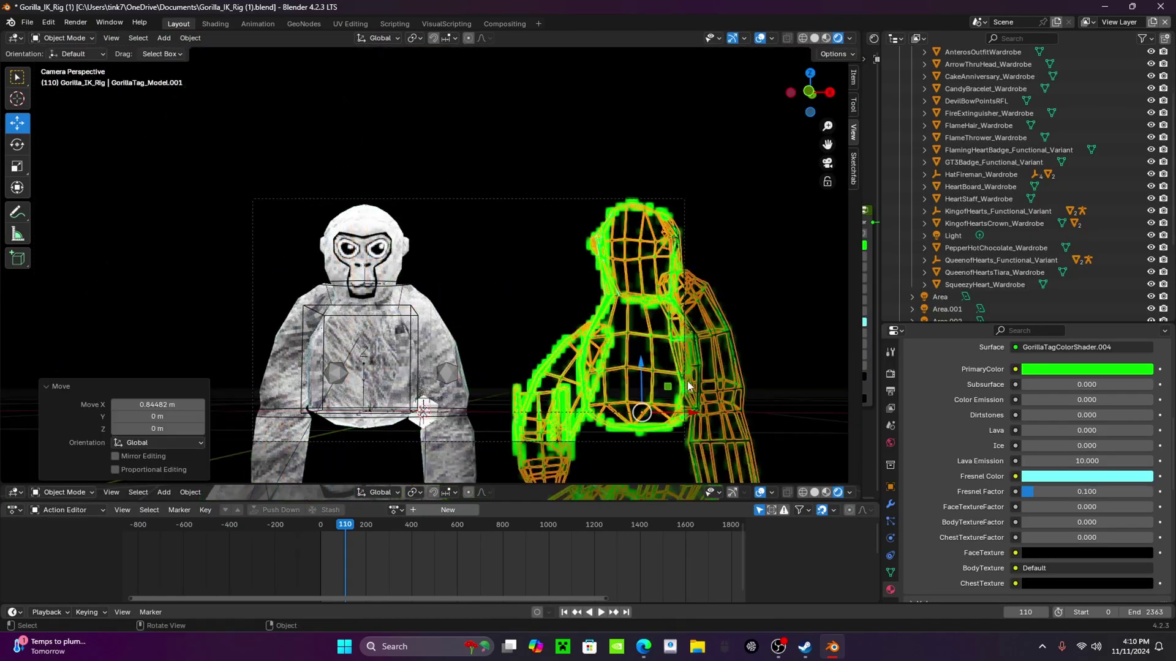
{"action": "left_click", "coordinate": [65, 38]}
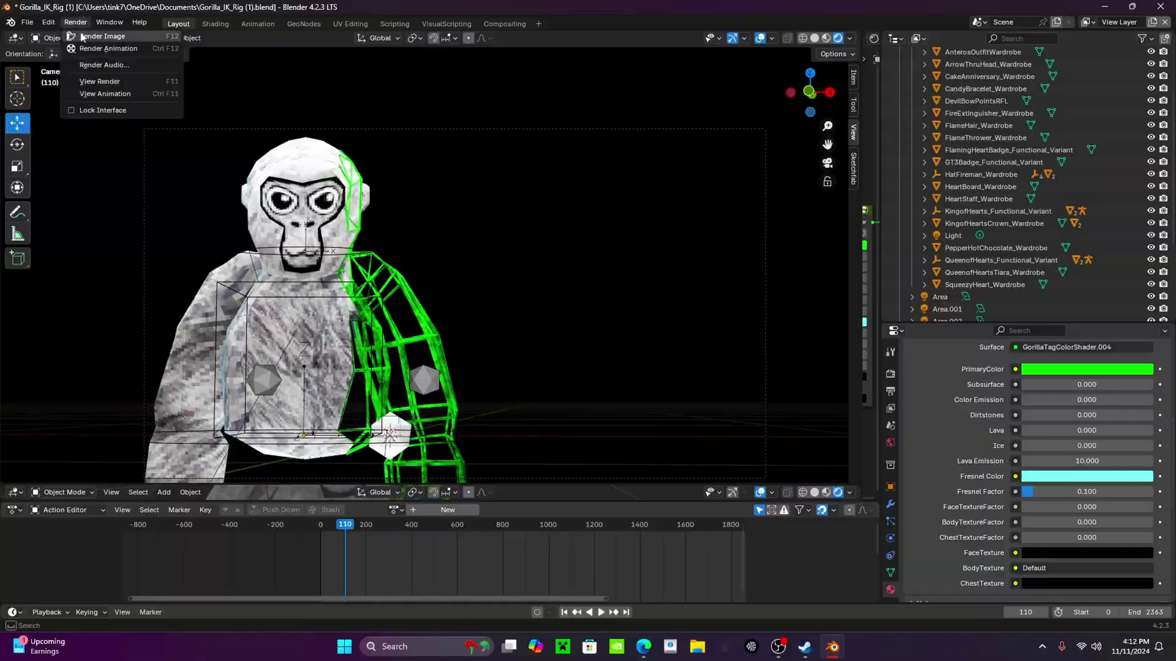
{"action": "left_click", "coordinate": [101, 37]}
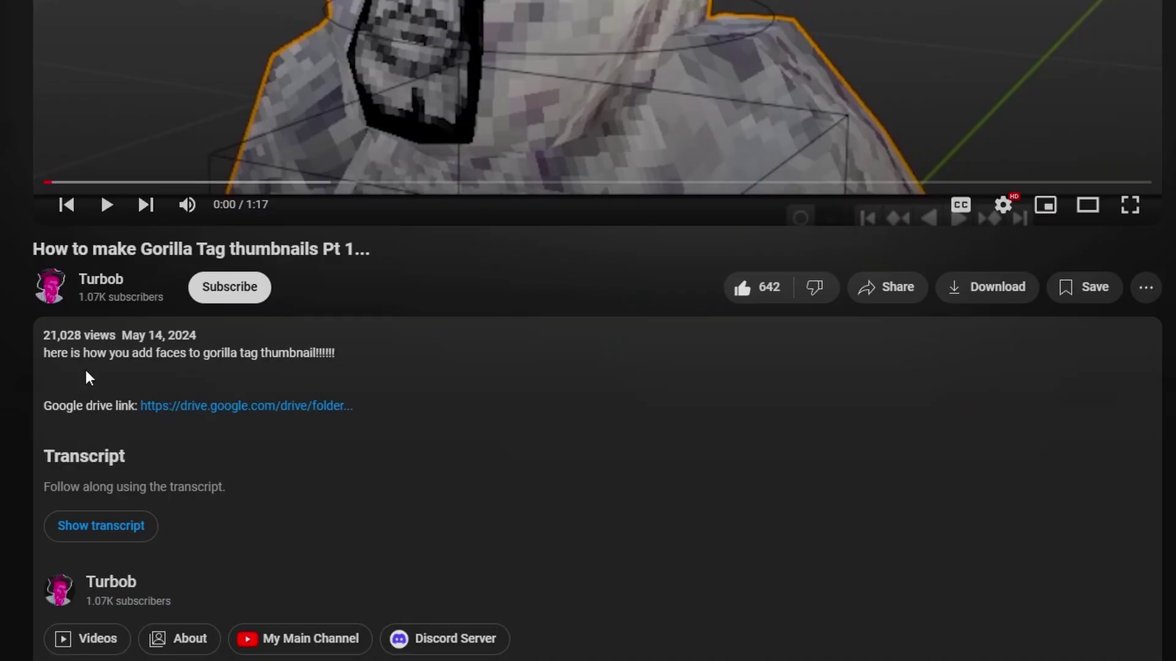
Open the Google Drive faces folder linked in the video description and download shockedteeth.png.
{"action": "left_click", "coordinate": [237, 406]}
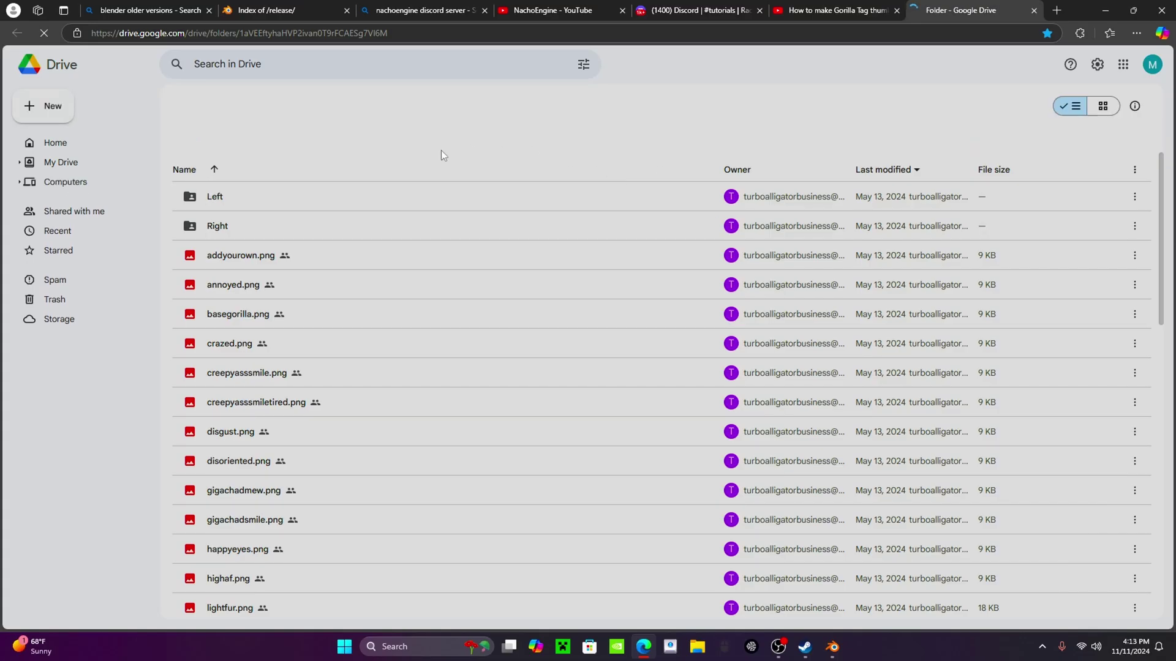
{"action": "scroll", "coordinate": [453, 368], "scroll_direction": "down", "scroll_amount": 5}
{"action": "double_click", "coordinate": [437, 436]}
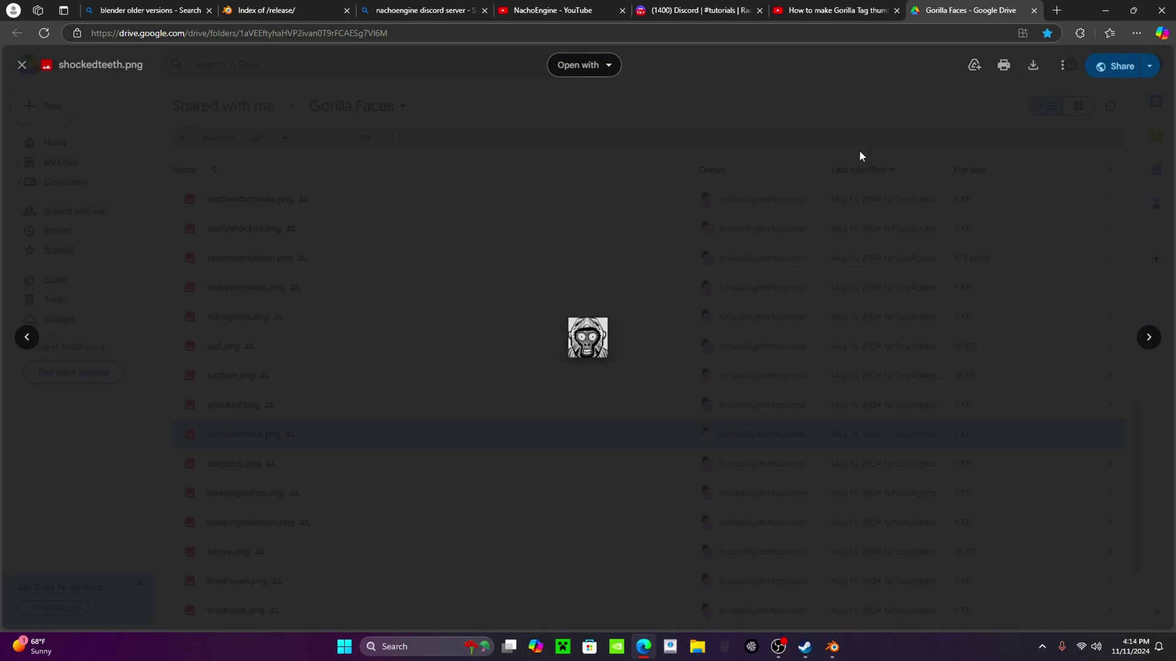
{"action": "left_click", "coordinate": [1037, 66]}
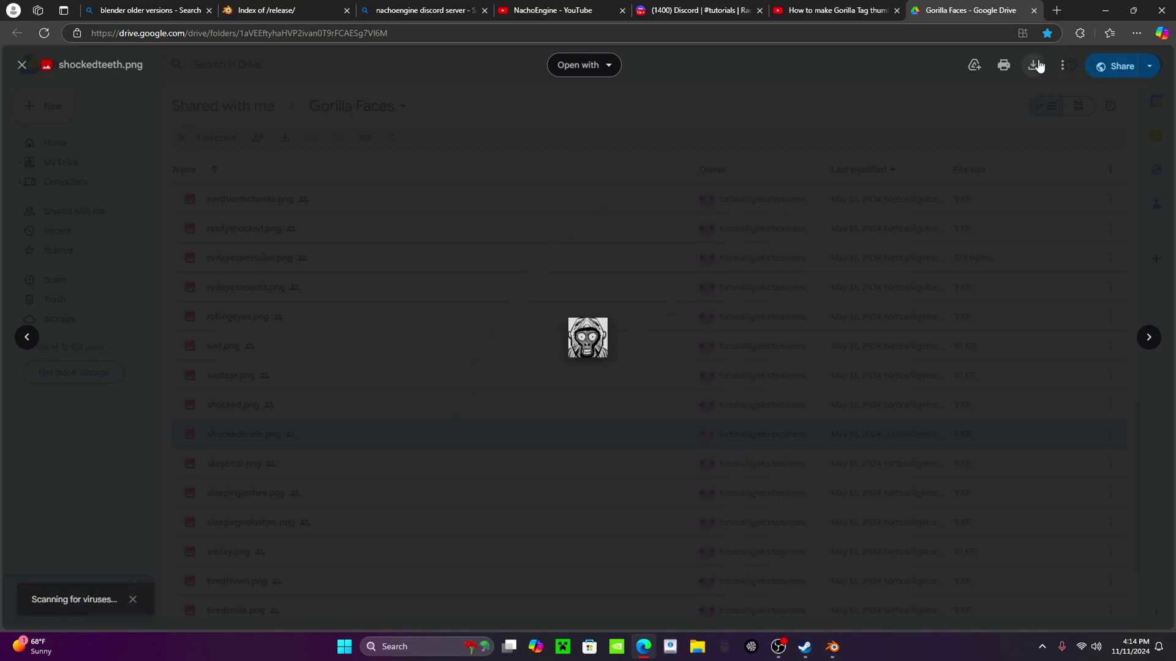
{"action": "left_click", "coordinate": [770, 94]}
Switch back to Blender, add shockedteeth.png to the gorilla material's nodes and connect its Color output to FaceTexture.
{"action": "left_click", "coordinate": [832, 647]}
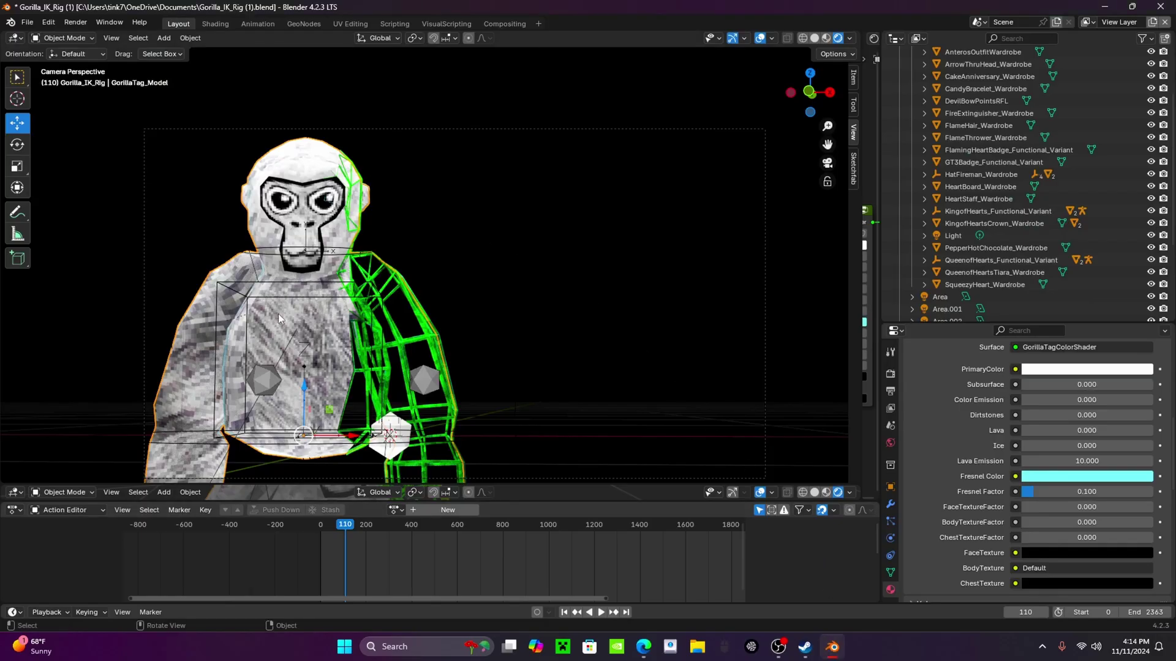
{"action": "scroll", "coordinate": [281, 212], "scroll_direction": "up", "scroll_amount": 2}
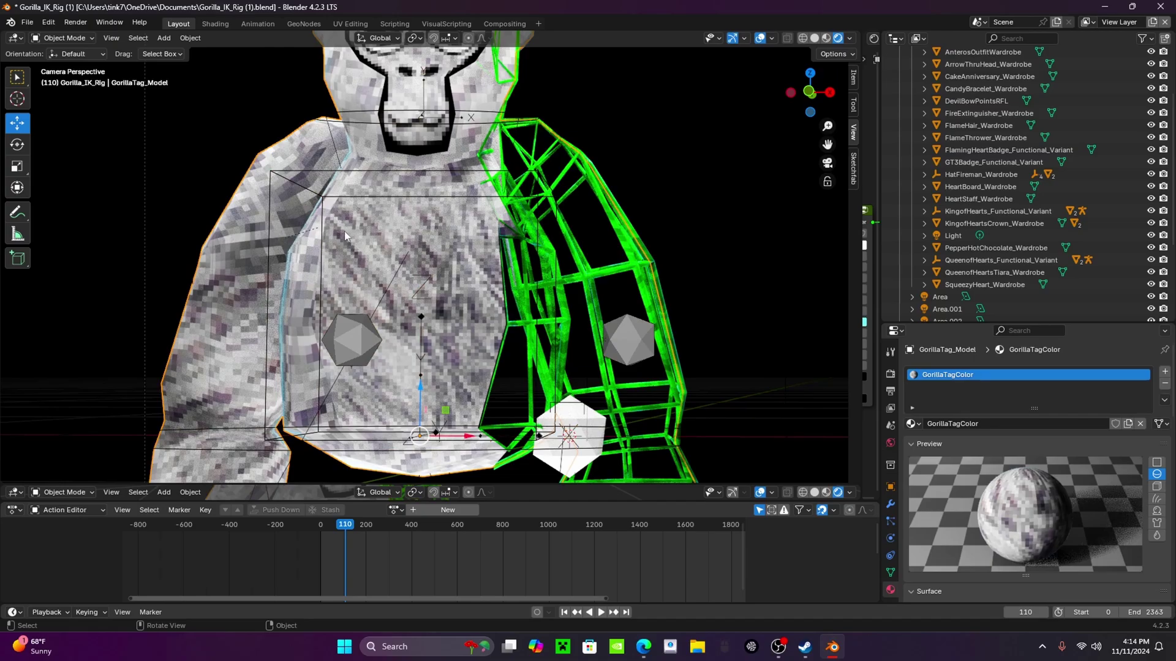
{"action": "left_click", "coordinate": [225, 23]}
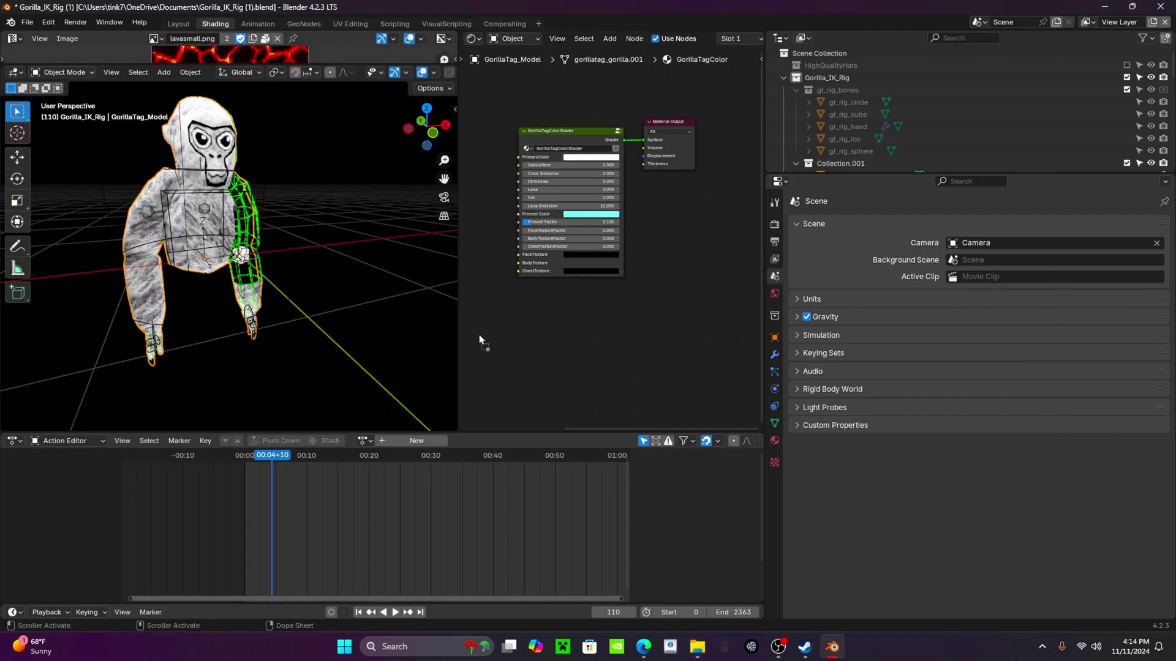
{"action": "left_click_drag", "start_coordinate": [479, 336], "coordinate": [479, 334]}
{"action": "left_click_drag", "start_coordinate": [556, 343], "coordinate": [520, 262]}
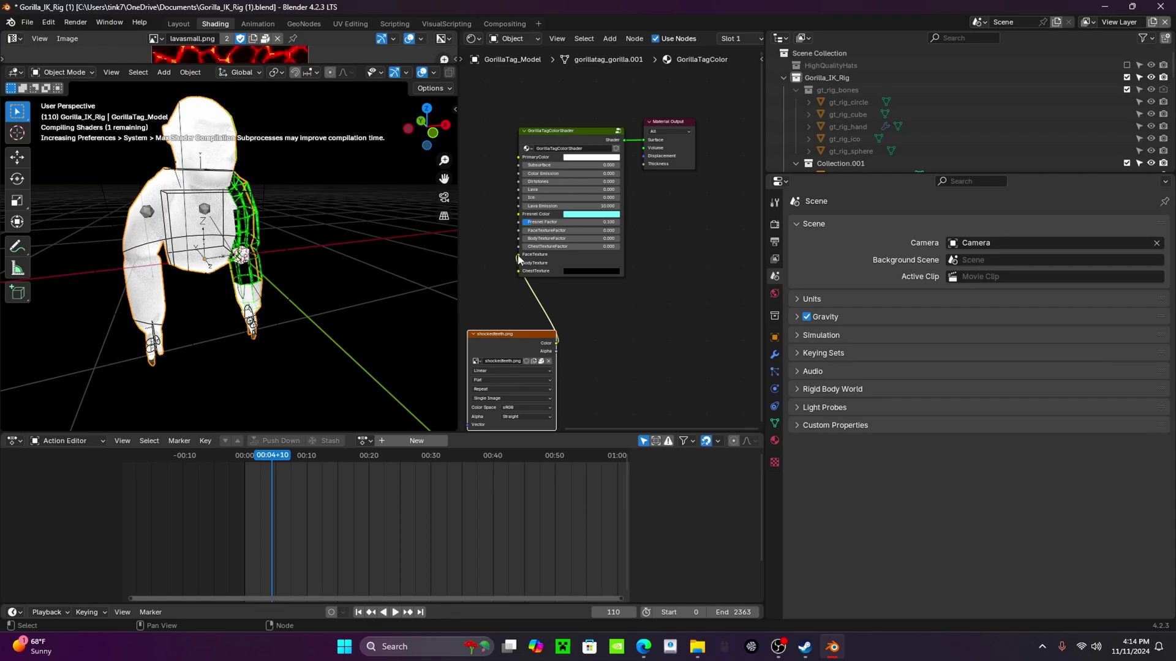
{"action": "scroll", "coordinate": [524, 265], "scroll_direction": "up", "scroll_amount": 1}
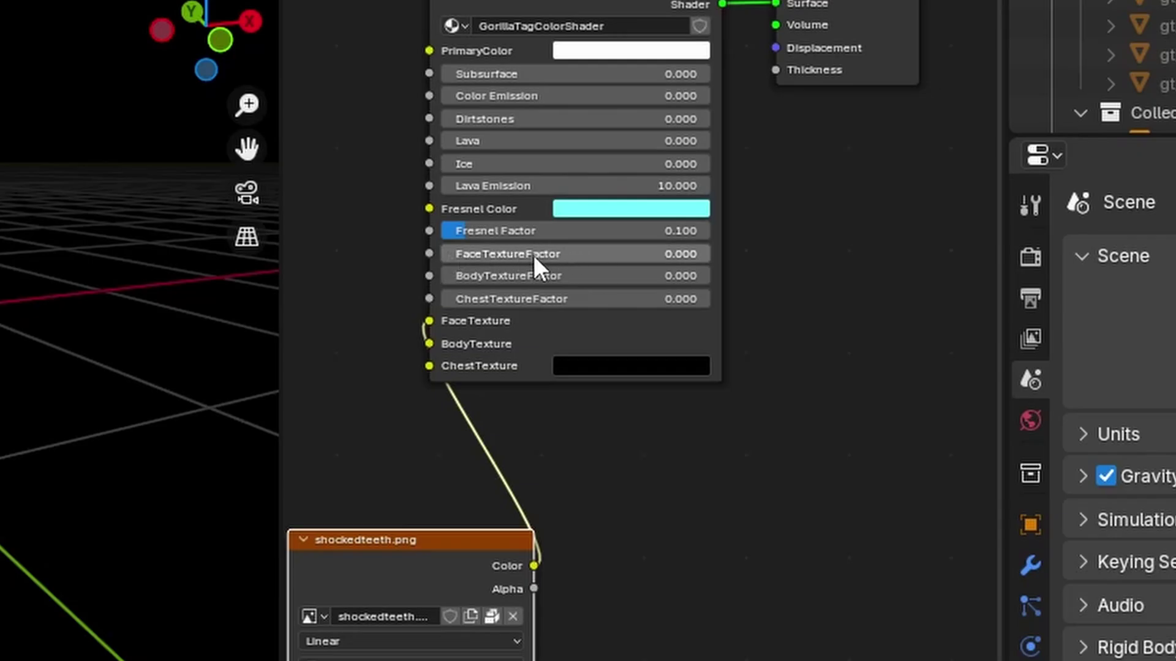
Set the shader's FaceTextureFactor to 1.000 and the face image's interpolation to Closest.
{"action": "left_click_drag", "start_coordinate": [534, 255], "coordinate": [714, 261]}
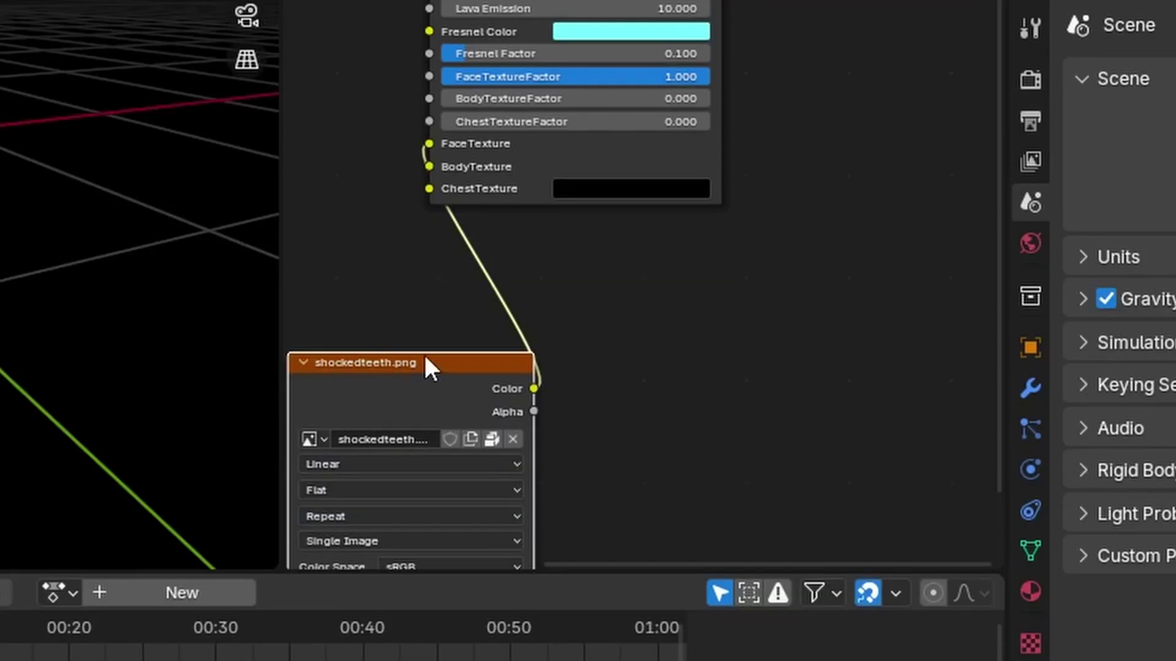
{"action": "scroll", "coordinate": [407, 651], "scroll_direction": "down", "scroll_amount": 1}
{"action": "scroll", "coordinate": [389, 627], "scroll_direction": "up", "scroll_amount": 1}
{"action": "left_click", "coordinate": [335, 643]}
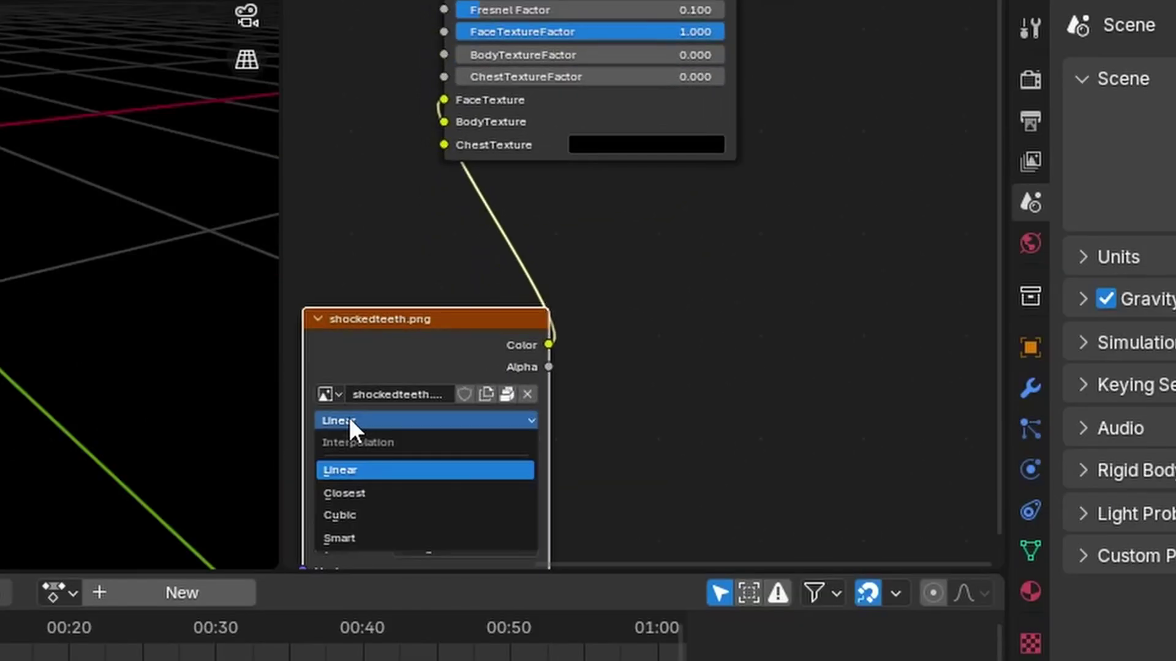
{"action": "left_click", "coordinate": [359, 493]}
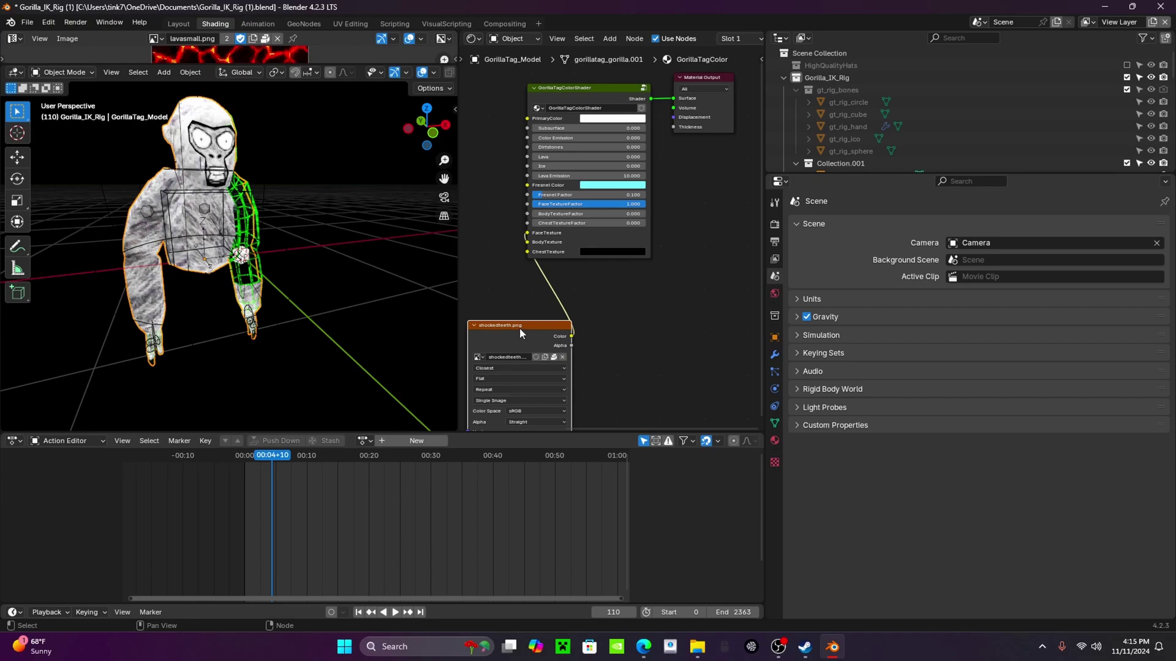
Delete the shockedteeth.png texture node and set FaceTextureFactor back to 0.000.
{"action": "right_click", "coordinate": [520, 328]}
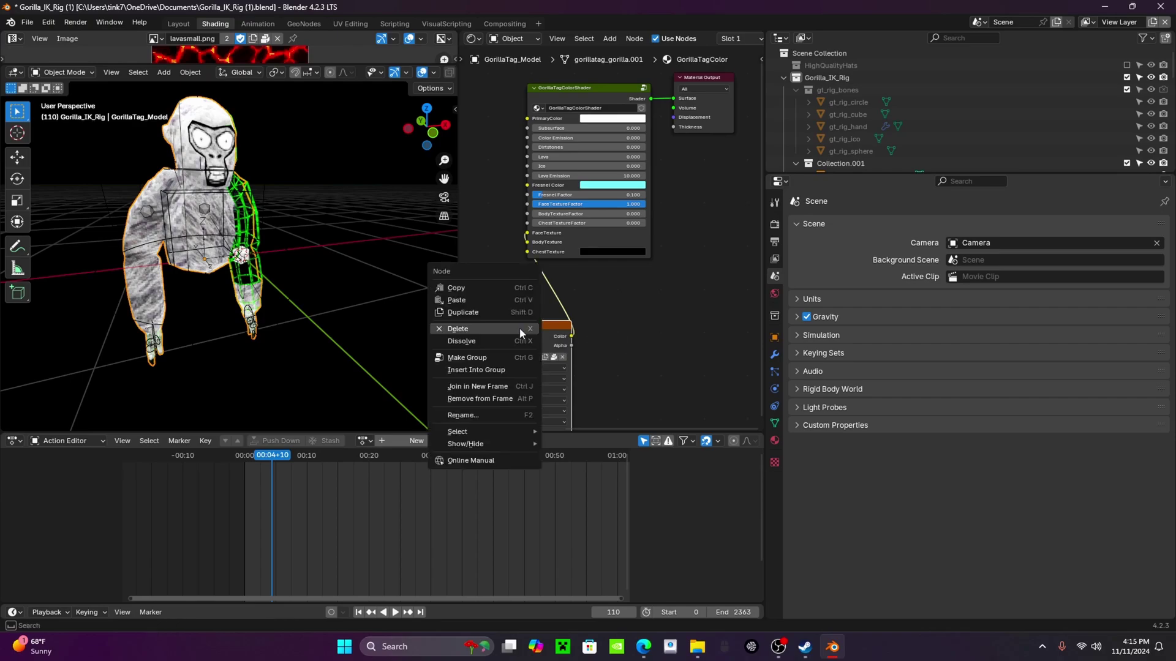
{"action": "left_click", "coordinate": [520, 328]}
{"action": "left_click_drag", "start_coordinate": [616, 204], "coordinate": [531, 204]}
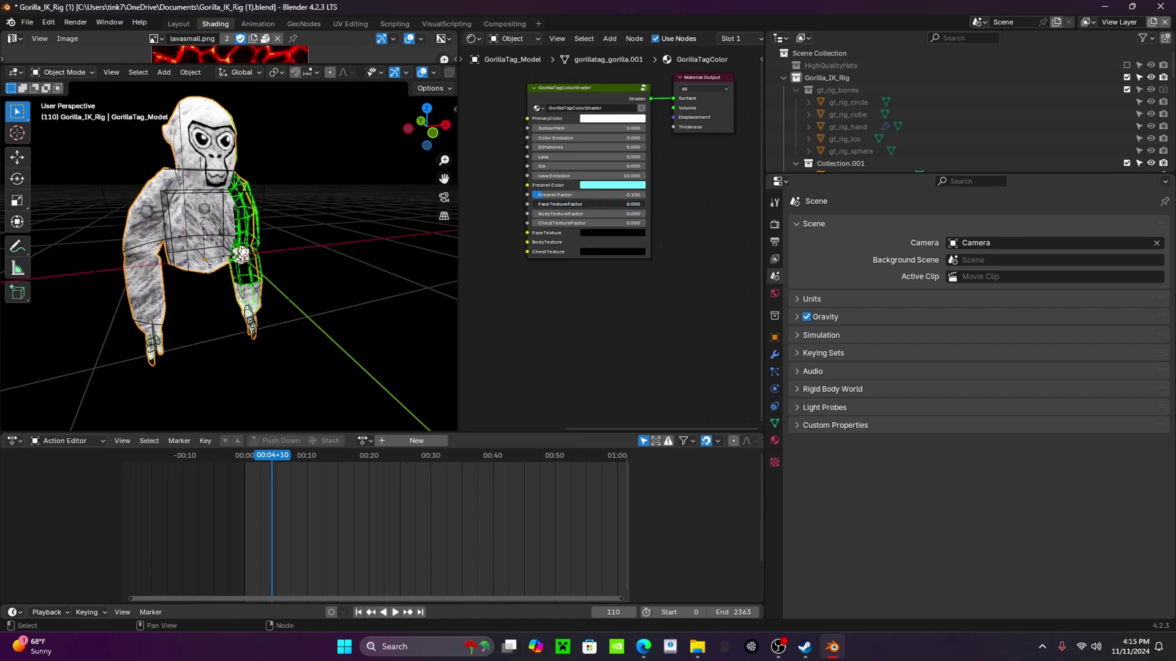
Render the camera view again with the gorilla's default face.
{"action": "key", "text": "F12"}
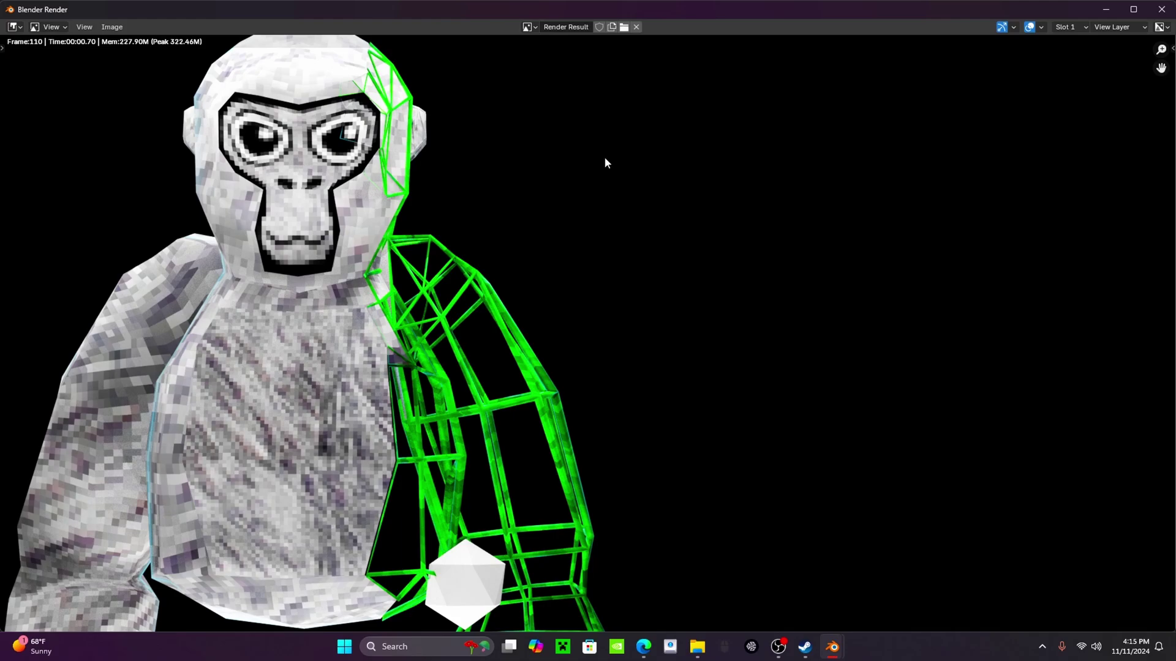